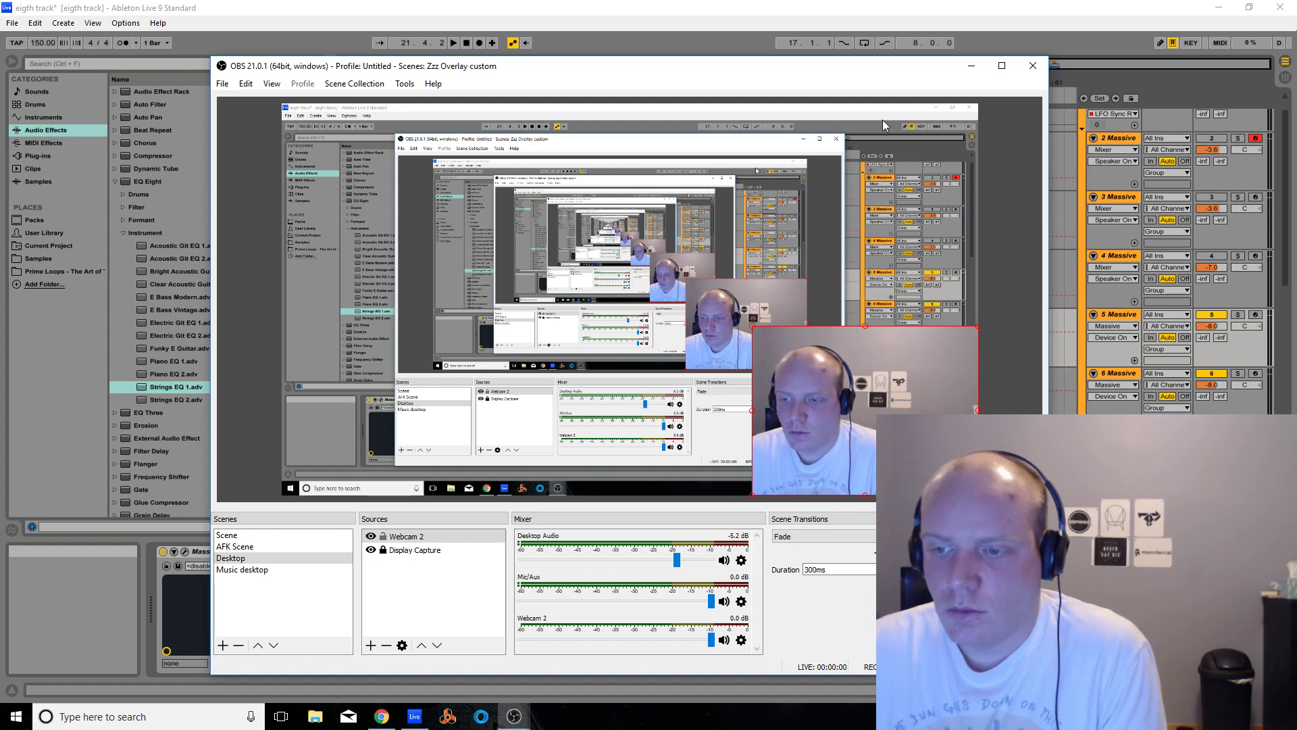
Bring the 'eigth track' arrangement in Ableton Live in front of OBS
{"action": "left_click", "coordinate": [758, 12]}
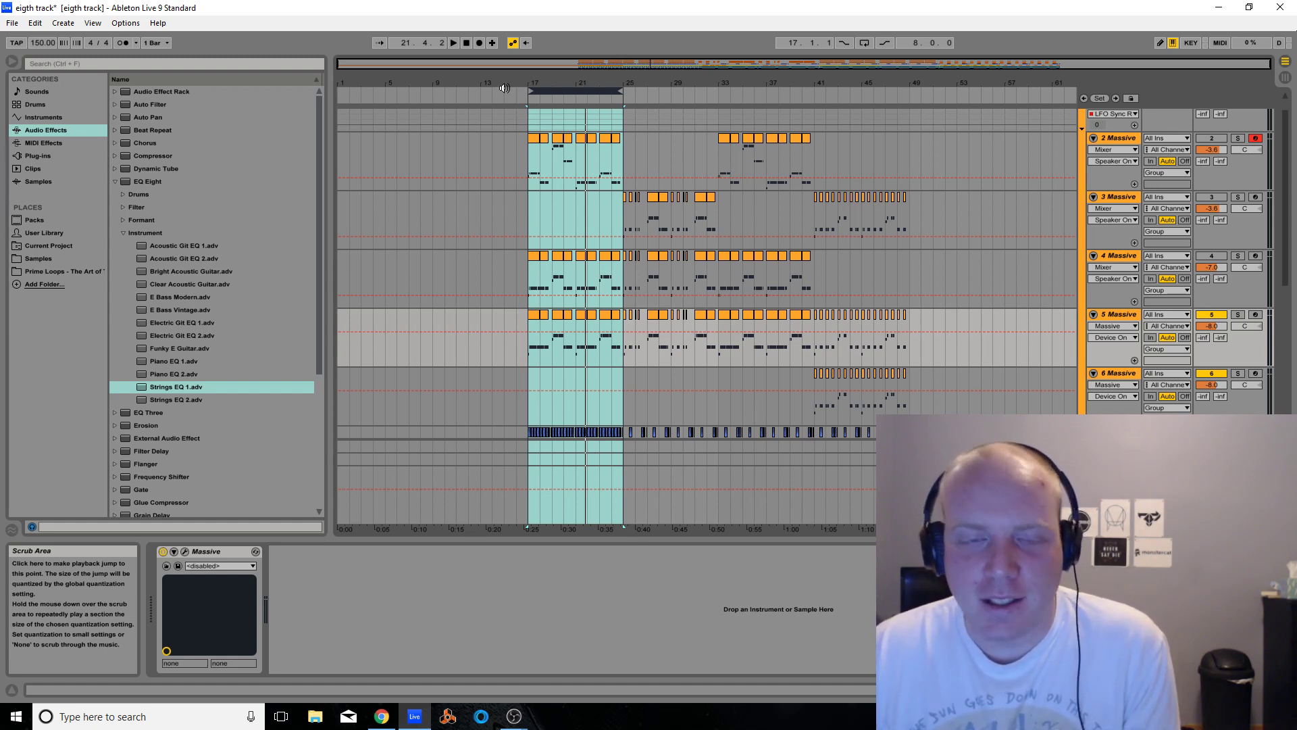
Set the arrangement start marker to bar 17 (17.1.1)
{"action": "left_click", "coordinate": [537, 211]}
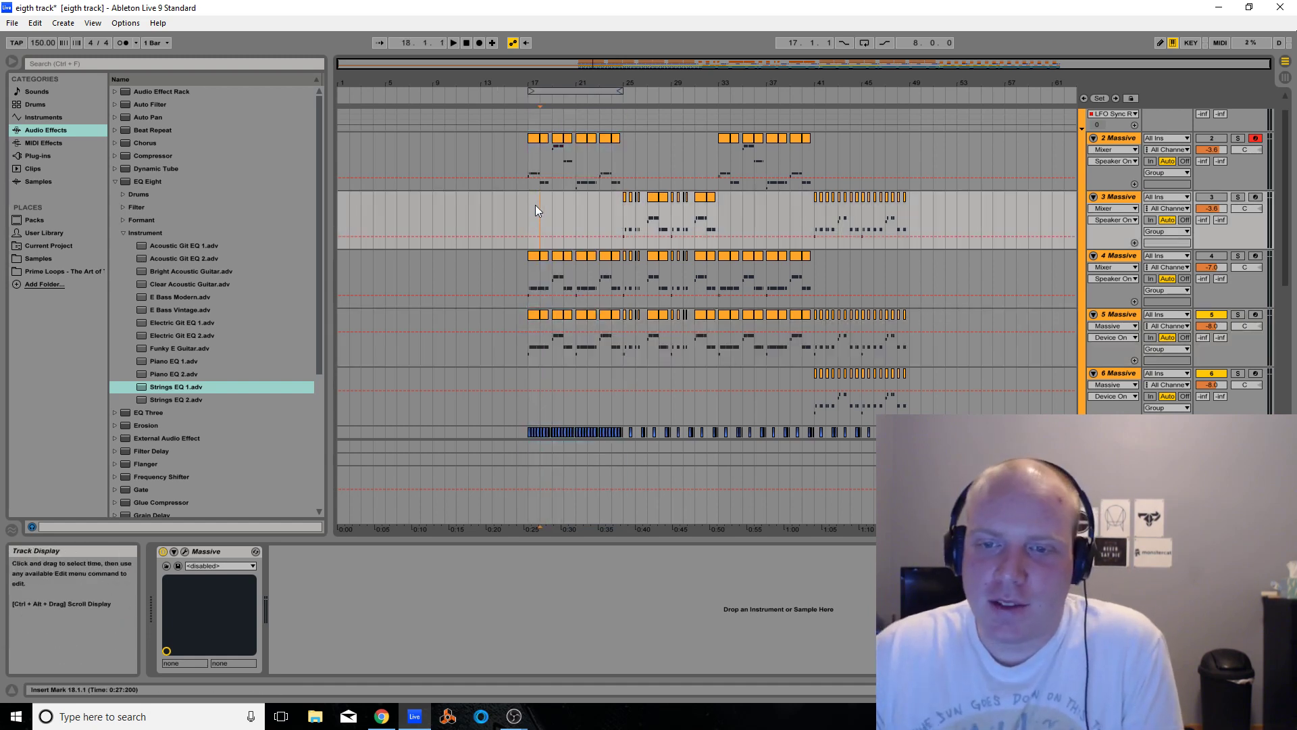
{"action": "left_click_drag", "start_coordinate": [535, 205], "coordinate": [540, 204]}
{"action": "left_click", "coordinate": [529, 206]}
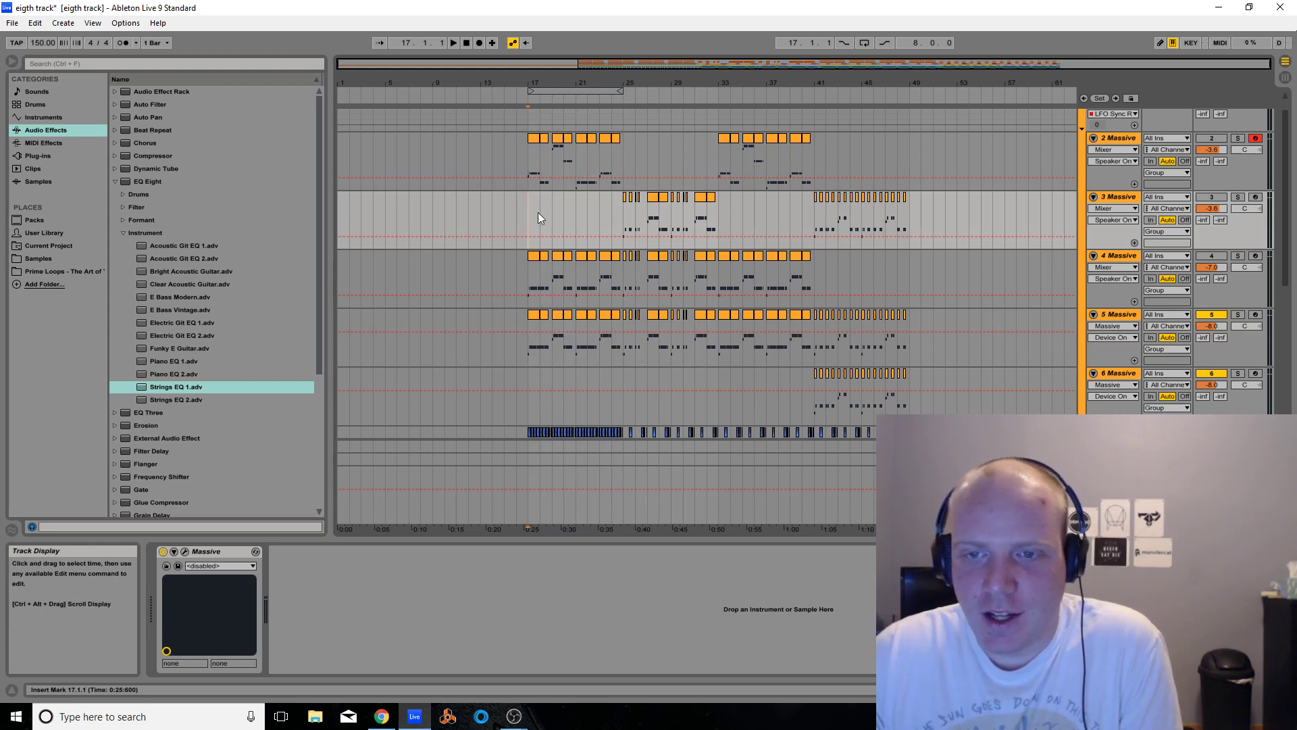
{"action": "left_click_drag", "start_coordinate": [543, 203], "coordinate": [529, 204]}
{"action": "left_click", "coordinate": [530, 204]}
{"action": "scroll", "coordinate": [585, 234], "scroll_direction": "down", "scroll_amount": 5}
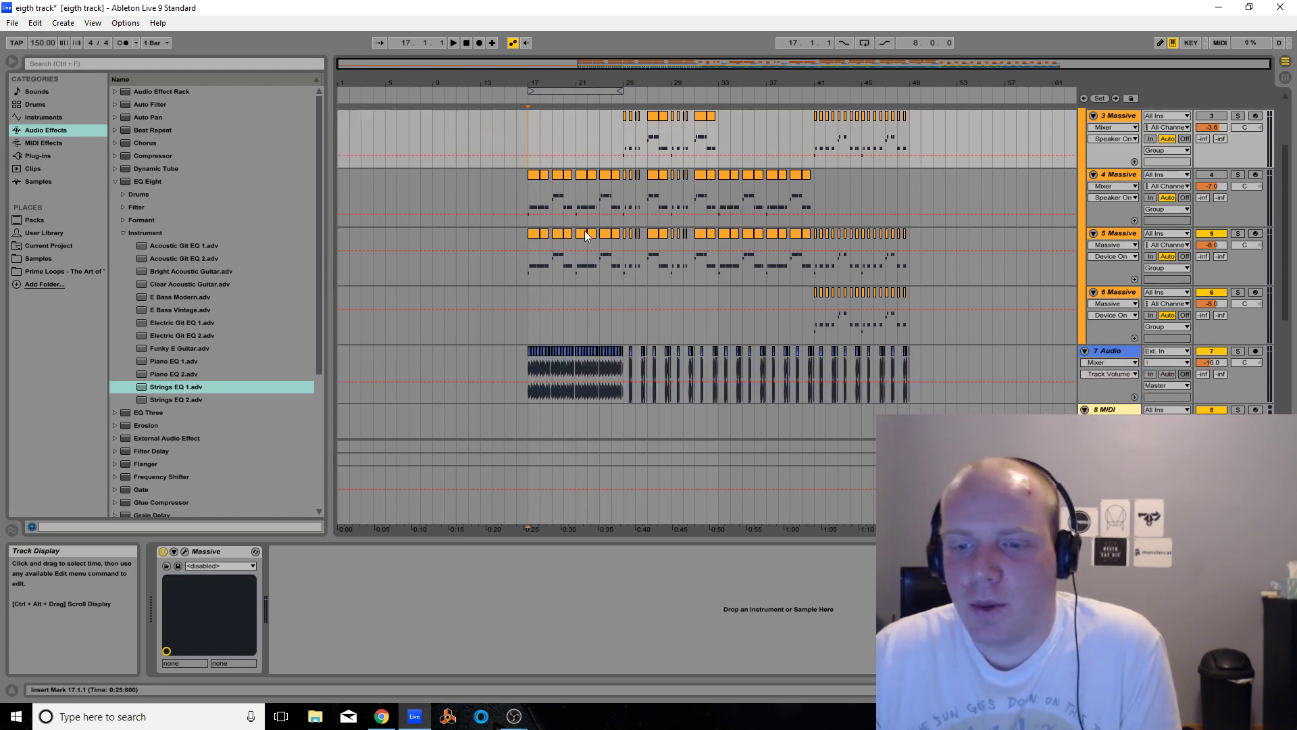
{"action": "scroll", "coordinate": [586, 234], "scroll_direction": "down", "scroll_amount": 1}
{"action": "scroll", "coordinate": [585, 223], "scroll_direction": "up", "scroll_amount": 4}
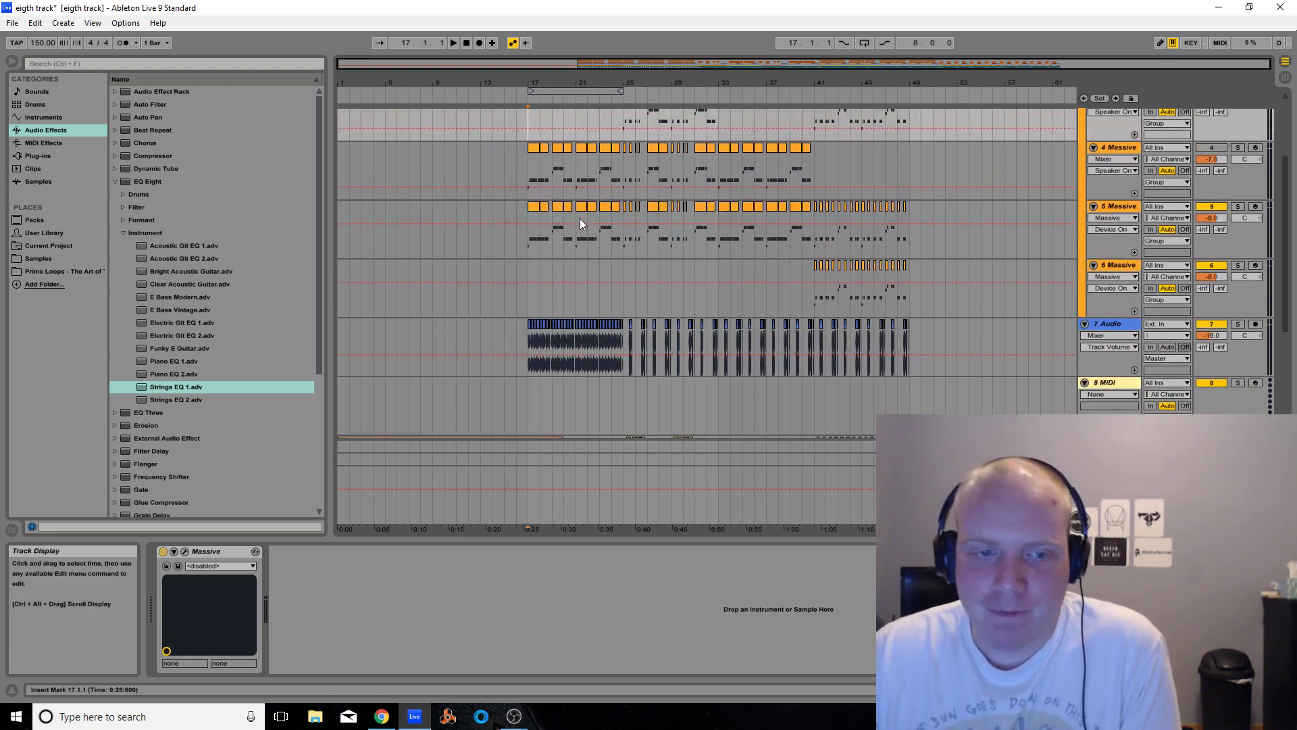
{"action": "left_click", "coordinate": [114, 181]}
{"action": "scroll", "coordinate": [585, 281], "scroll_direction": "up", "scroll_amount": 3}
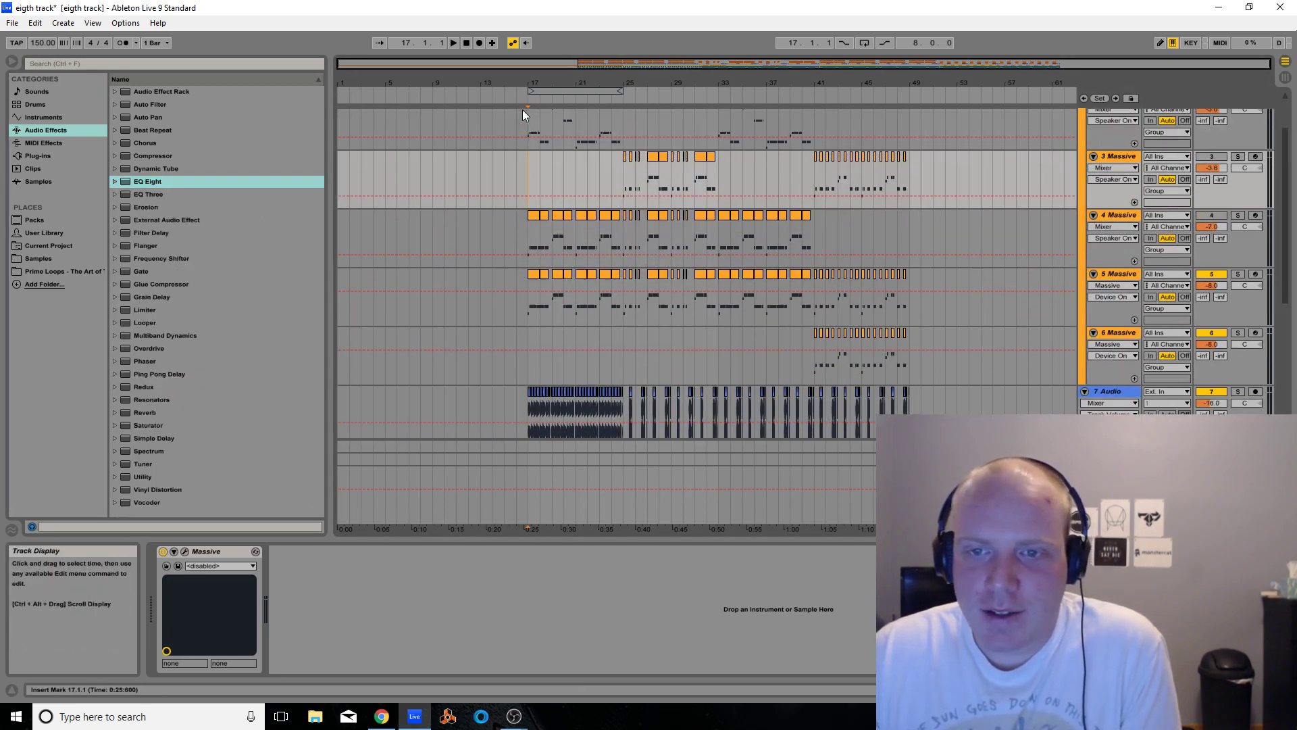
Play from bar 17, stop, and leave the 2 Massive track deactivated
{"action": "left_click", "coordinate": [524, 100]}
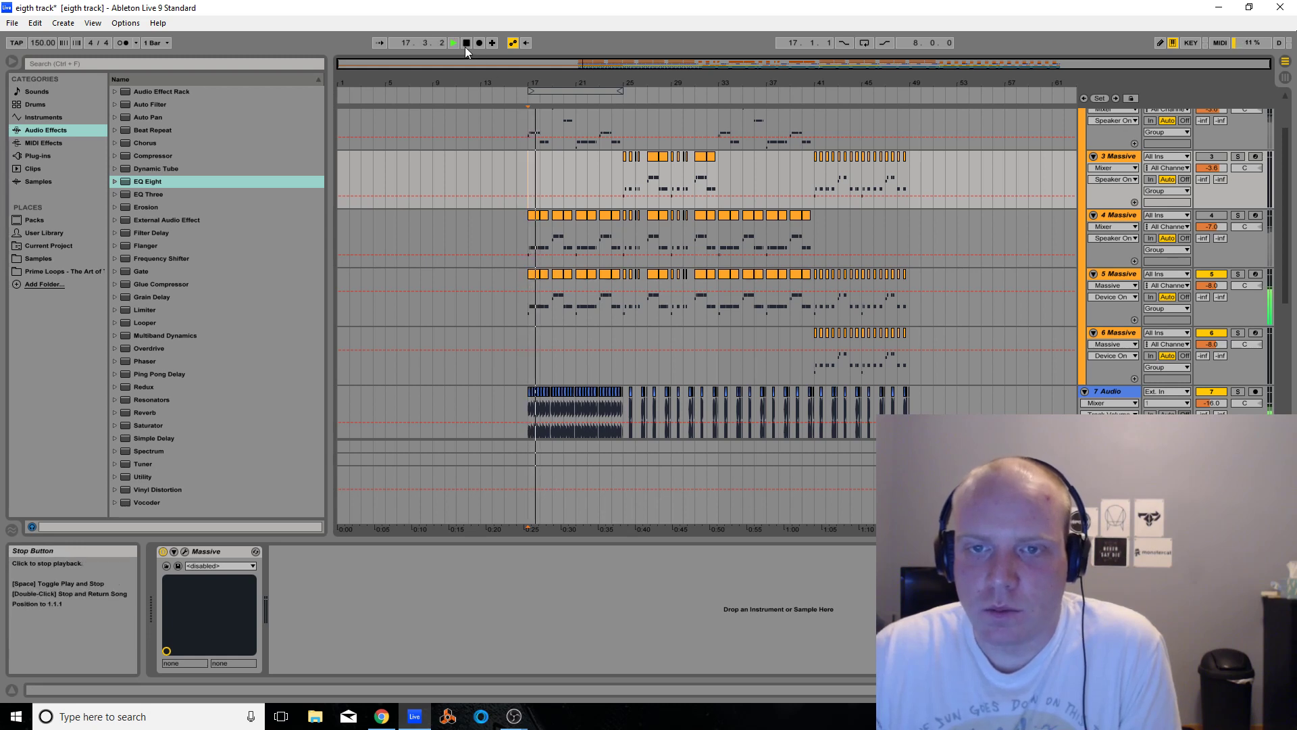
{"action": "scroll", "coordinate": [569, 237], "scroll_direction": "up", "scroll_amount": 2}
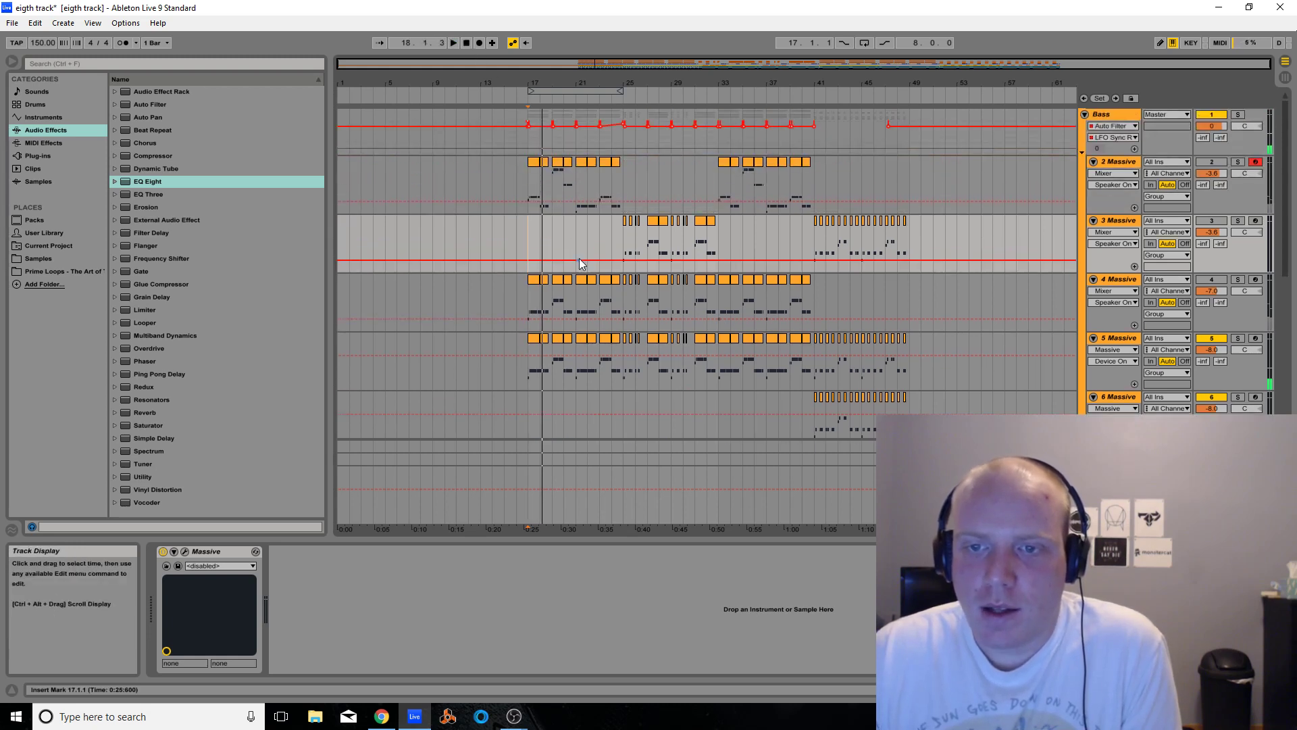
{"action": "key", "text": "F2"}
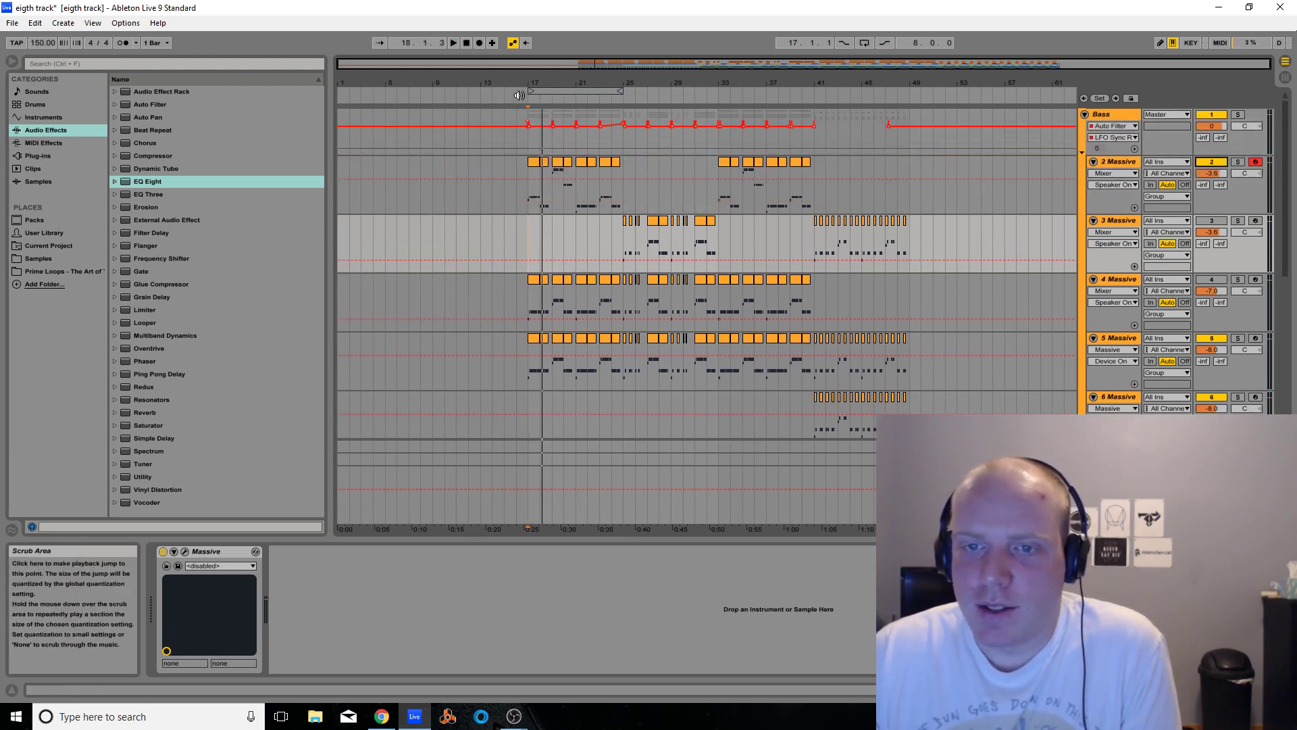
{"action": "left_click", "coordinate": [519, 96]}
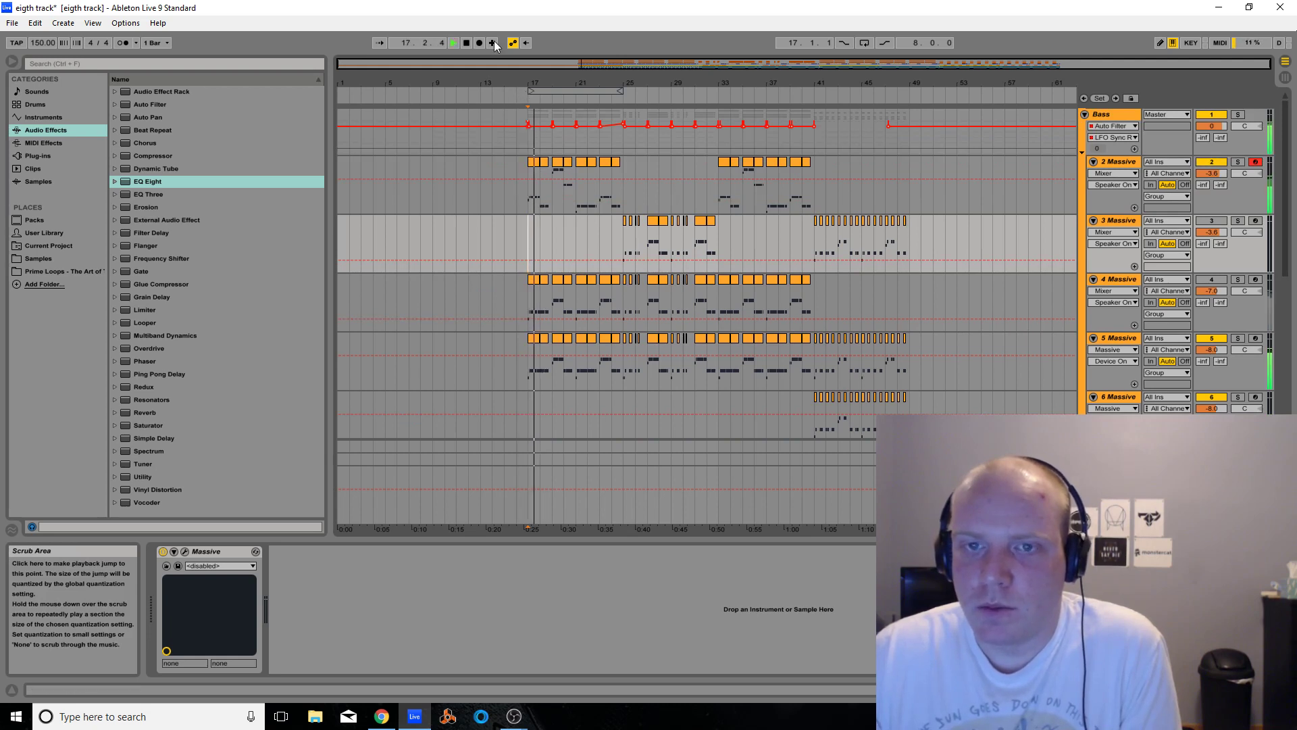
{"action": "left_click", "coordinate": [466, 44]}
{"action": "key", "text": "F2"}
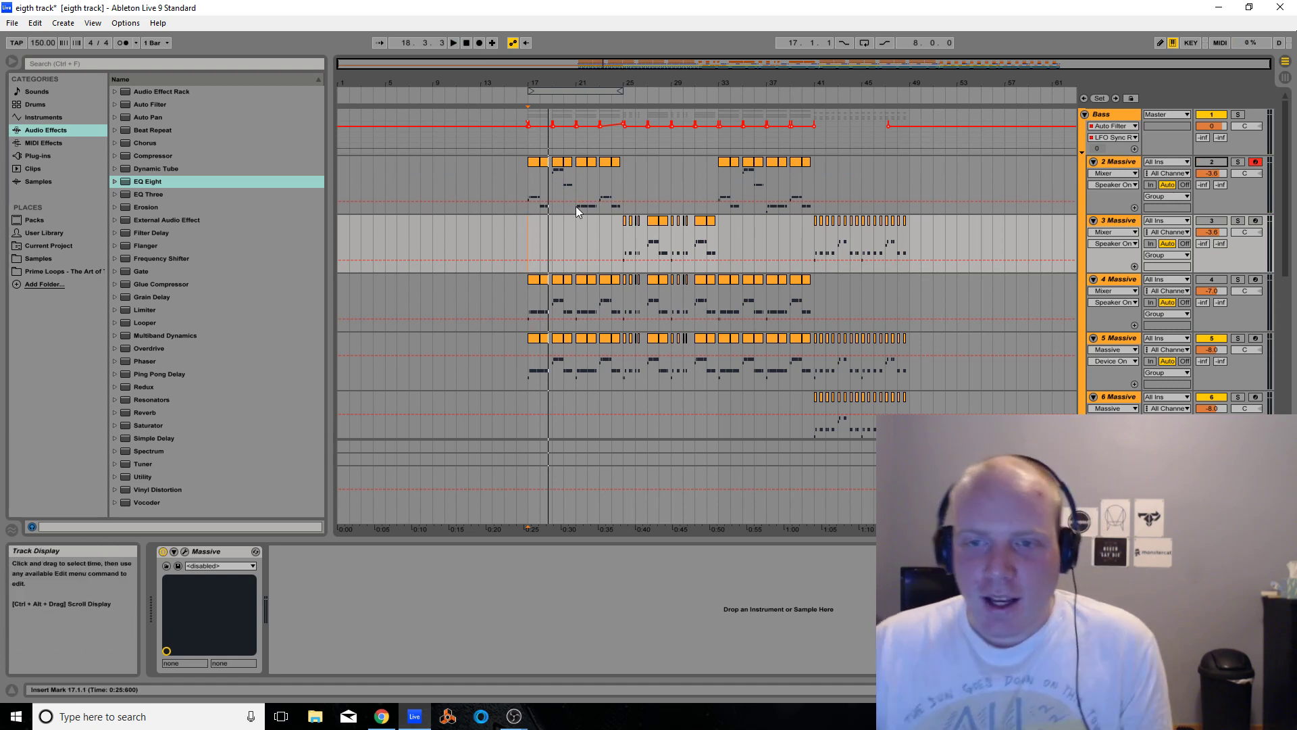
Duplicate the 2 Massive track
{"action": "left_click", "coordinate": [1113, 196]}
{"action": "right_click", "coordinate": [1113, 196]}
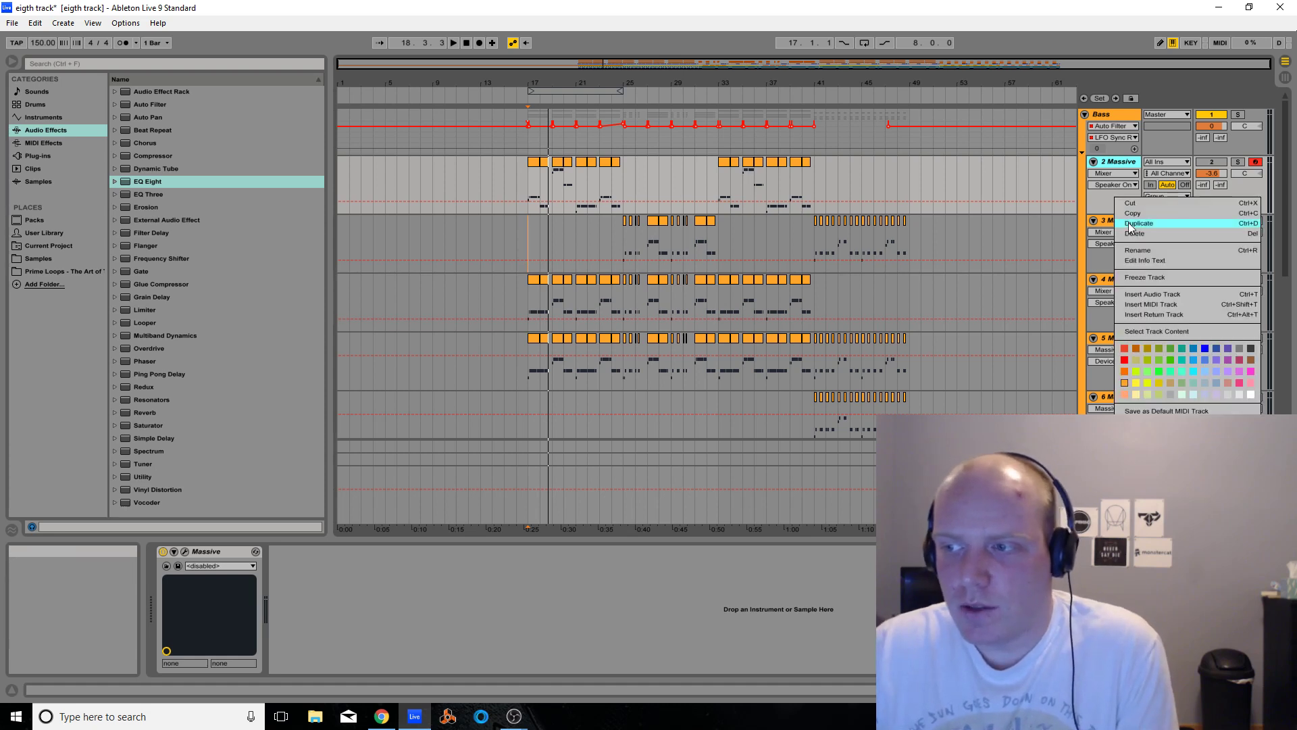
{"action": "left_click", "coordinate": [1139, 223]}
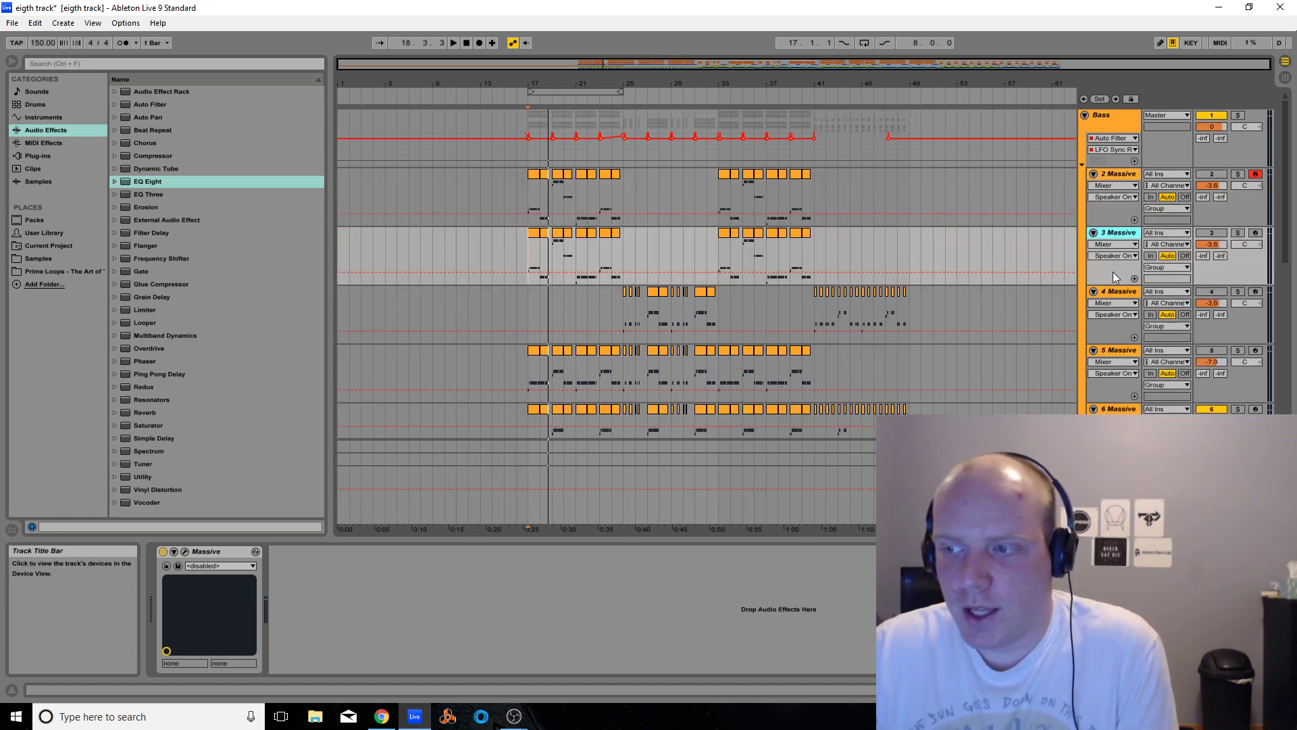
Replace the copy's Massive synth with an empty Simpler set to 1-Shot mode
{"action": "left_click", "coordinate": [204, 549]}
{"action": "key", "text": "Delete"}
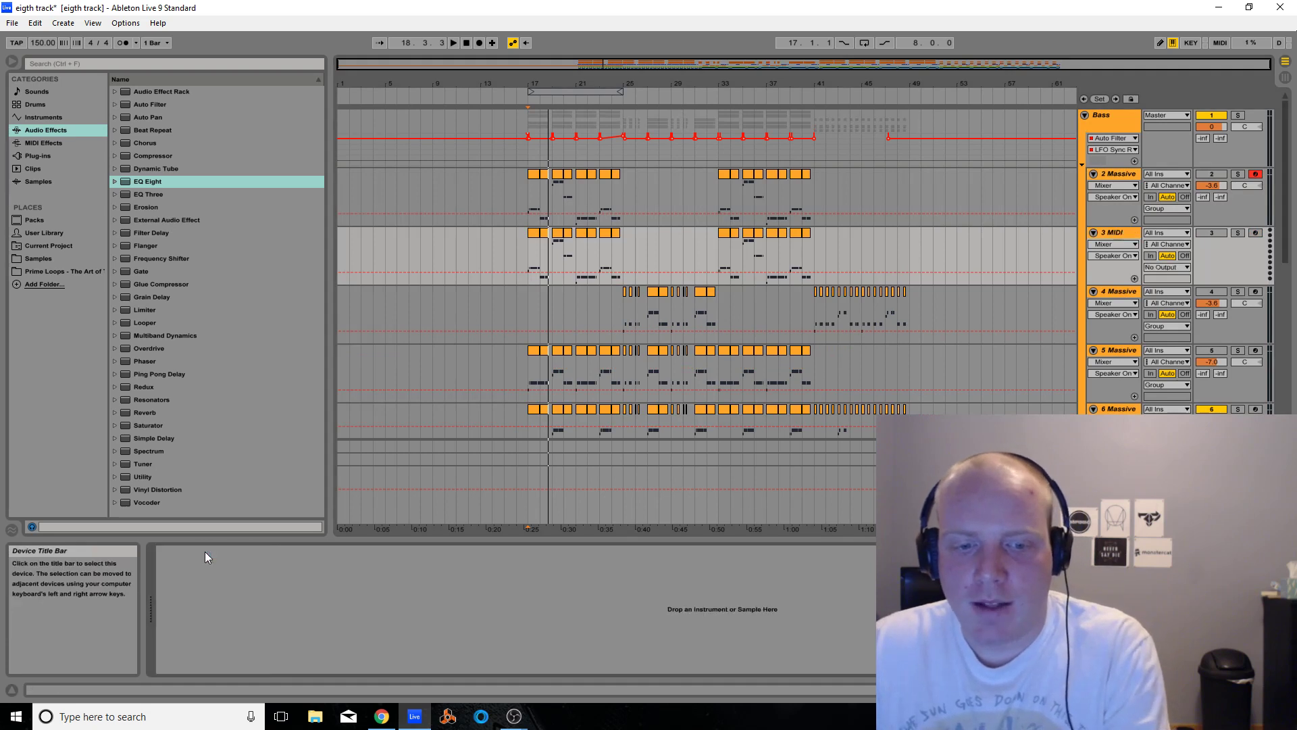
{"action": "left_click", "coordinate": [50, 119]}
{"action": "mouse_move", "coordinate": [137, 145]}
{"action": "left_mouse_down"}
{"action": "mouse_move", "coordinate": [185, 337]}
{"action": "mouse_move", "coordinate": [216, 597]}
{"action": "left_mouse_up"}
{"action": "left_click", "coordinate": [182, 603]}
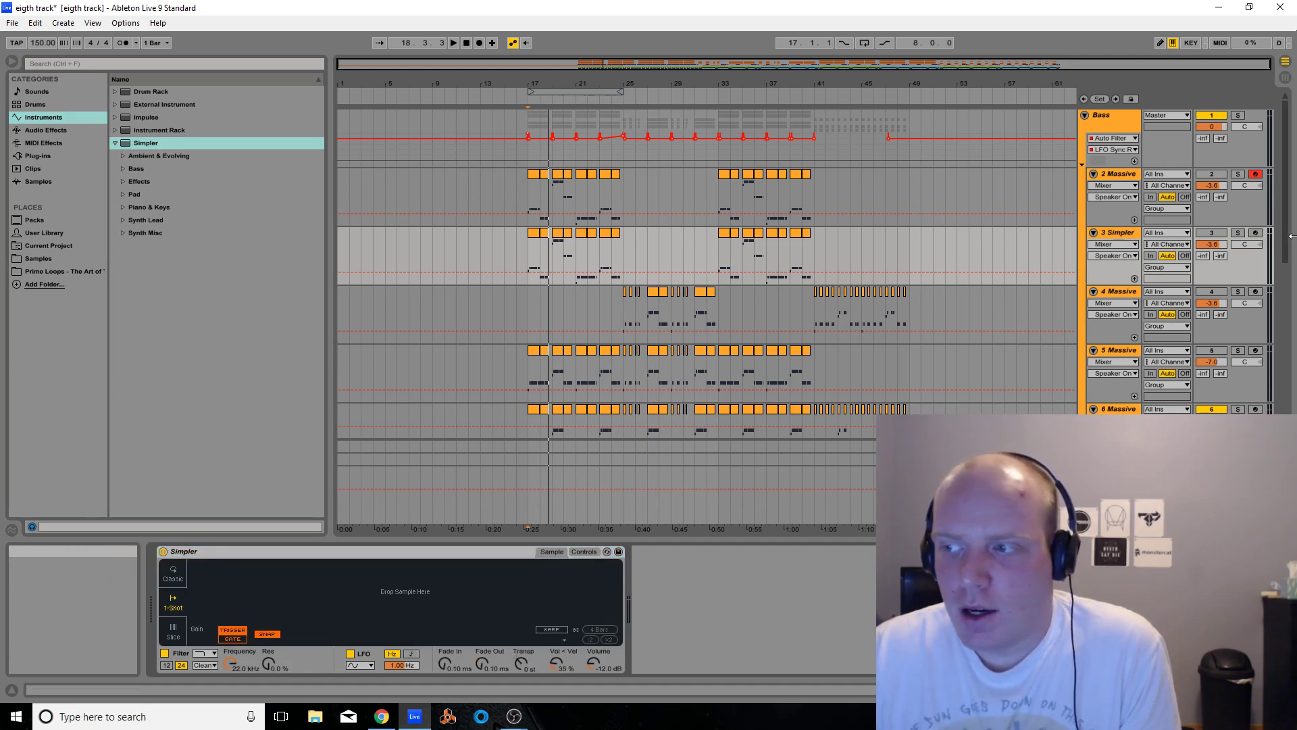
Insert two audio tracks after track 9 and set 11 Audio's input to 10-Audio
{"action": "scroll", "coordinate": [1269, 370], "scroll_direction": "down", "scroll_amount": 8}
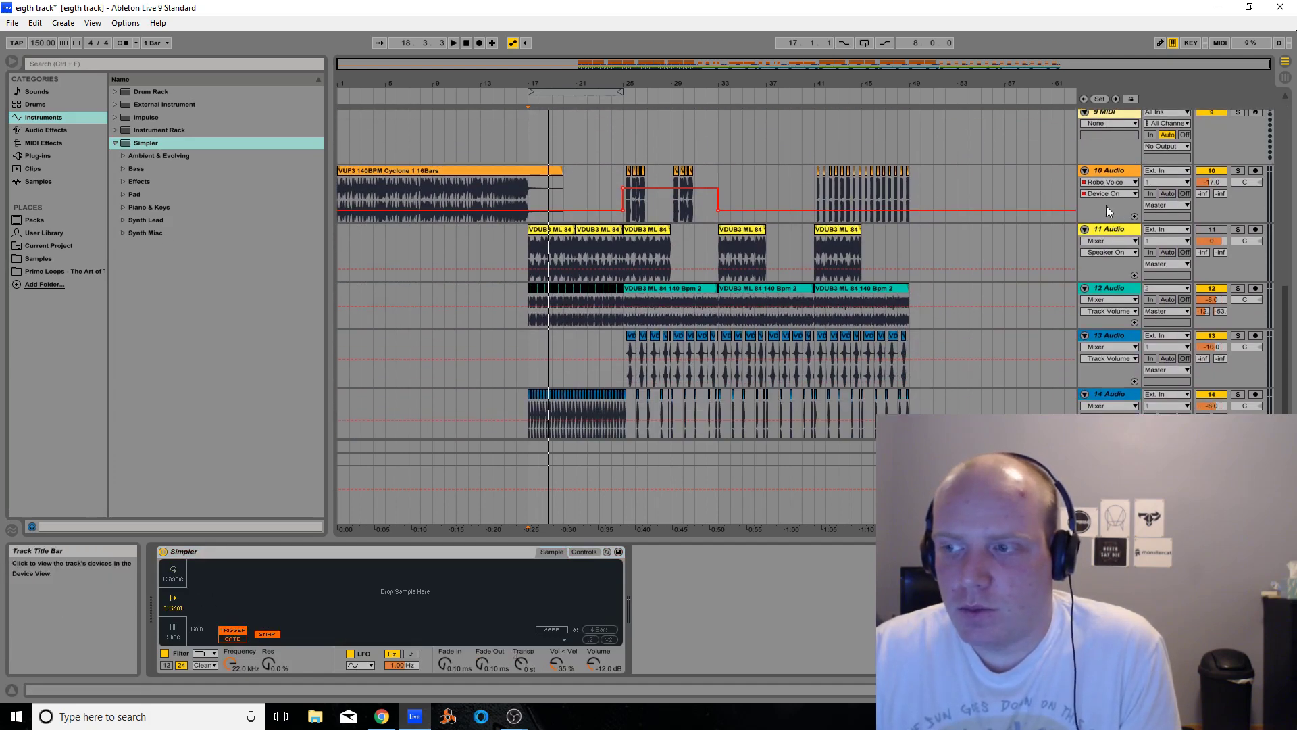
{"action": "left_click", "coordinate": [1109, 153]}
{"action": "key", "text": "ctrl+t"}
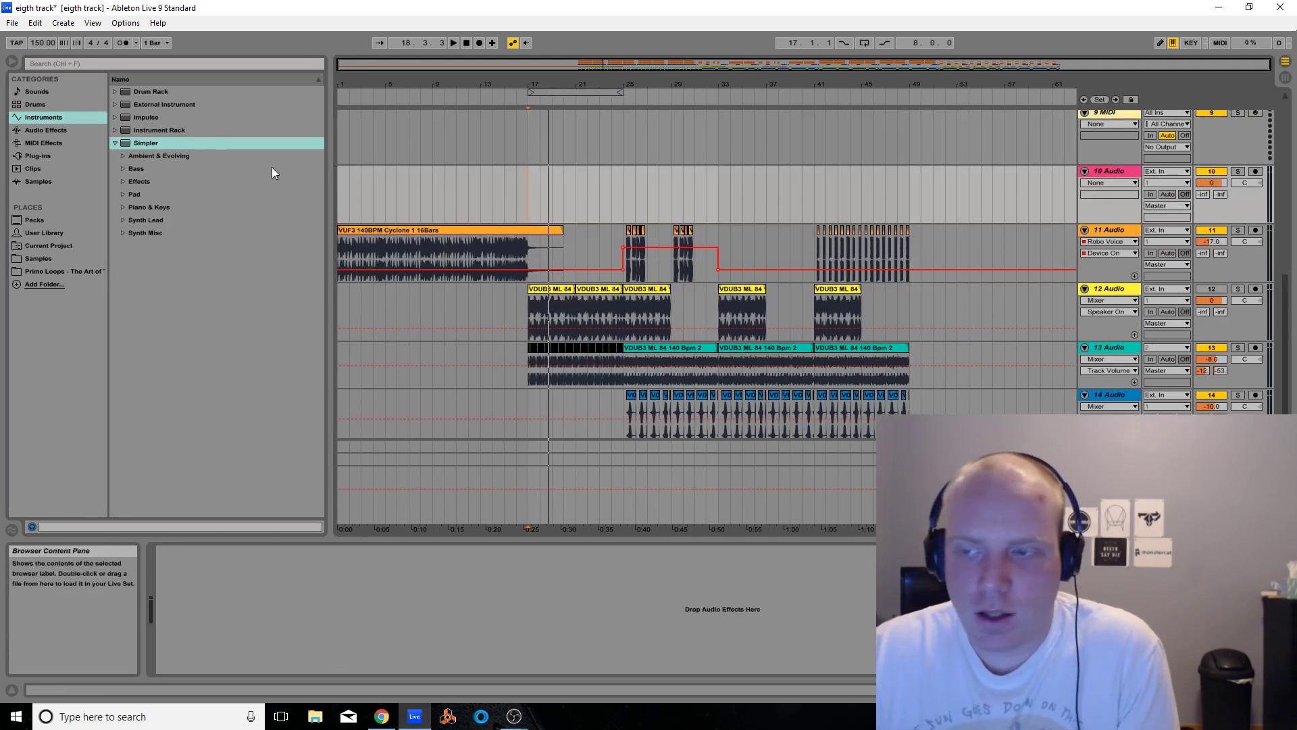
{"action": "key", "text": "ctrl+t"}
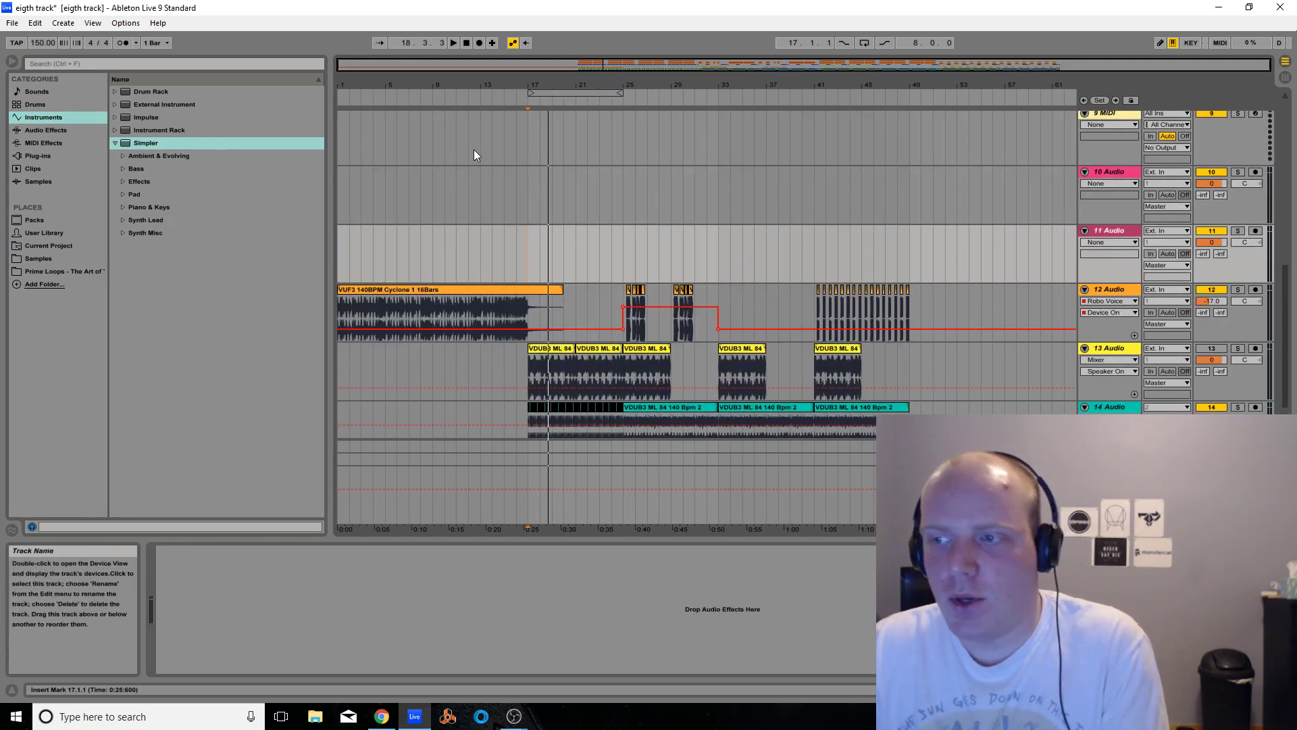
{"action": "left_click", "coordinate": [1165, 229]}
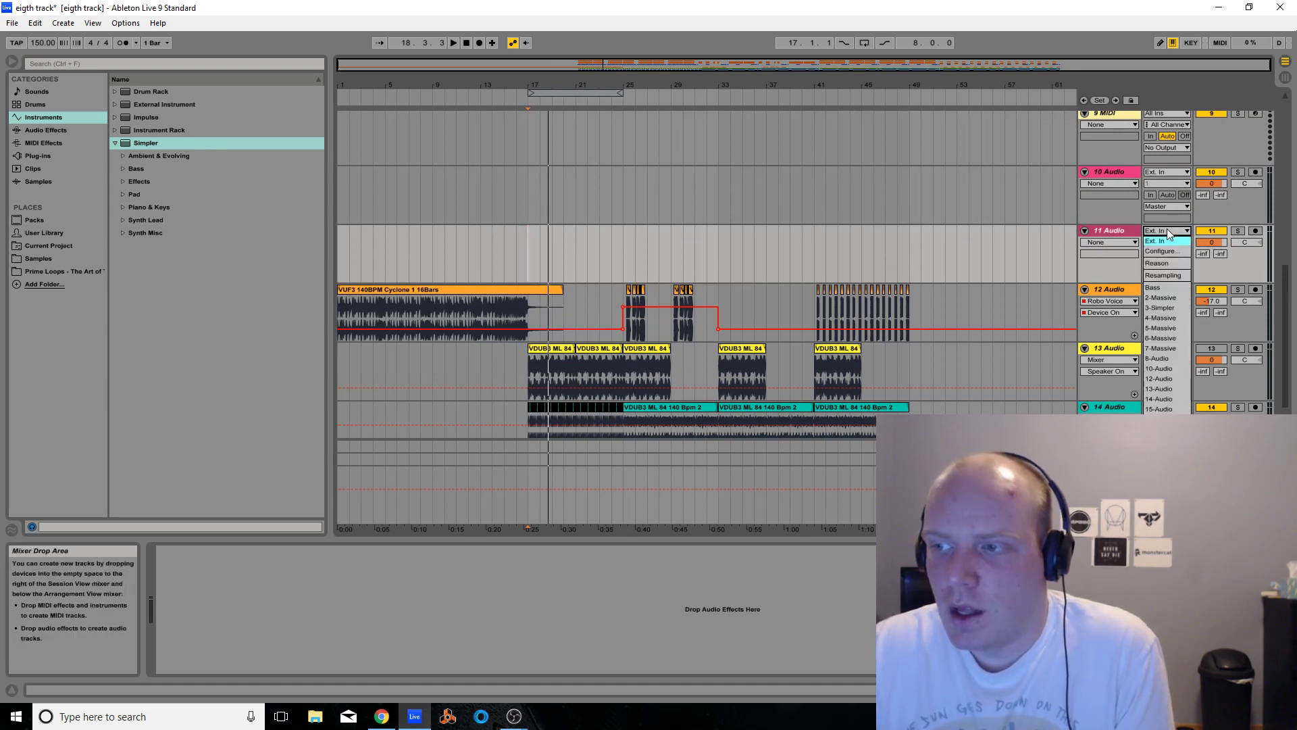
{"action": "left_click", "coordinate": [1167, 369]}
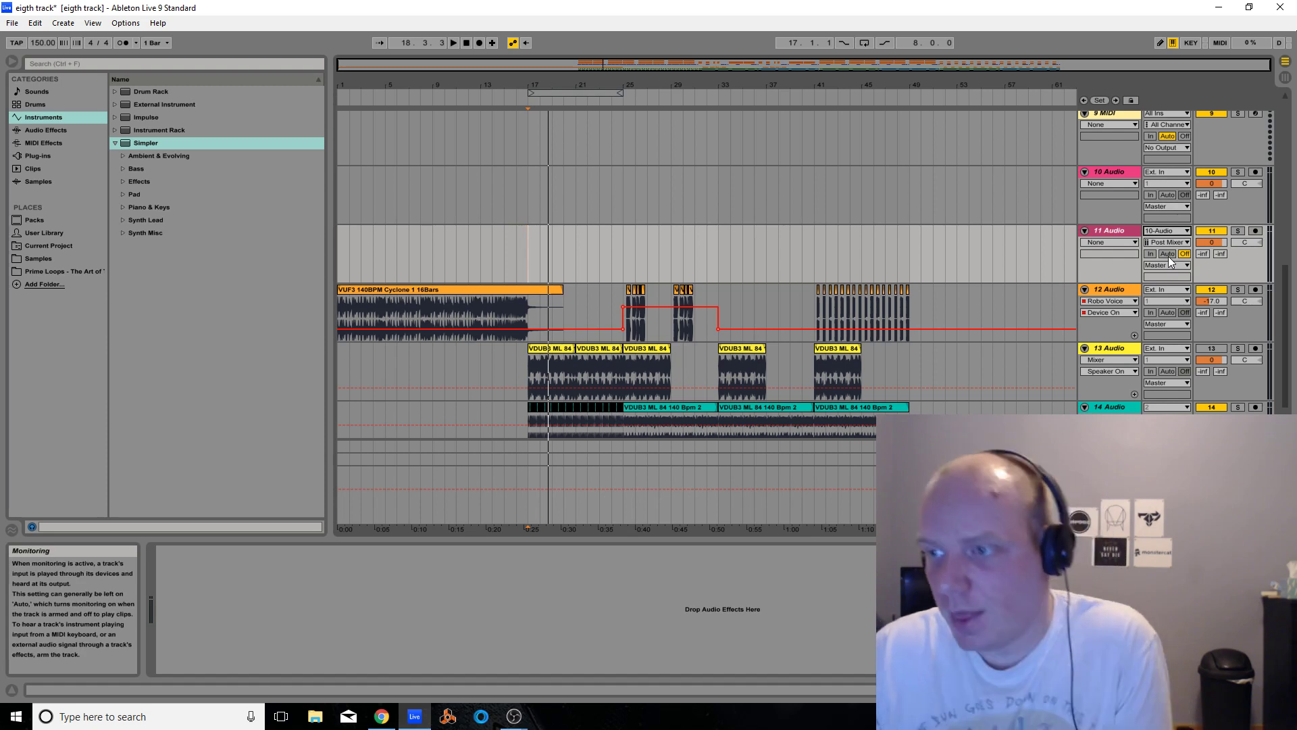
Place VDUB3 Synth Shot 002 A.wav from Vengeance Dubstep 3 on 10 Audio at bar 17
{"action": "left_click", "coordinate": [464, 43]}
{"action": "left_click", "coordinate": [54, 257]}
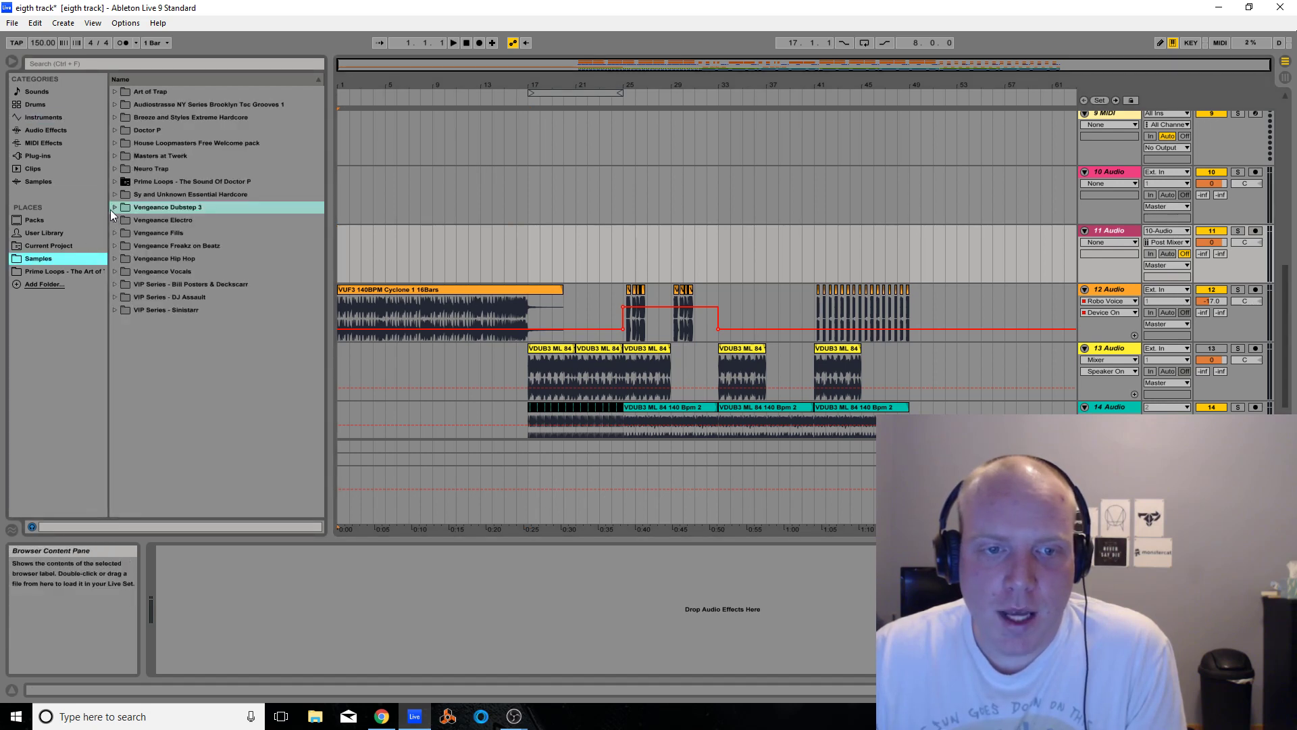
{"action": "left_click", "coordinate": [112, 208]}
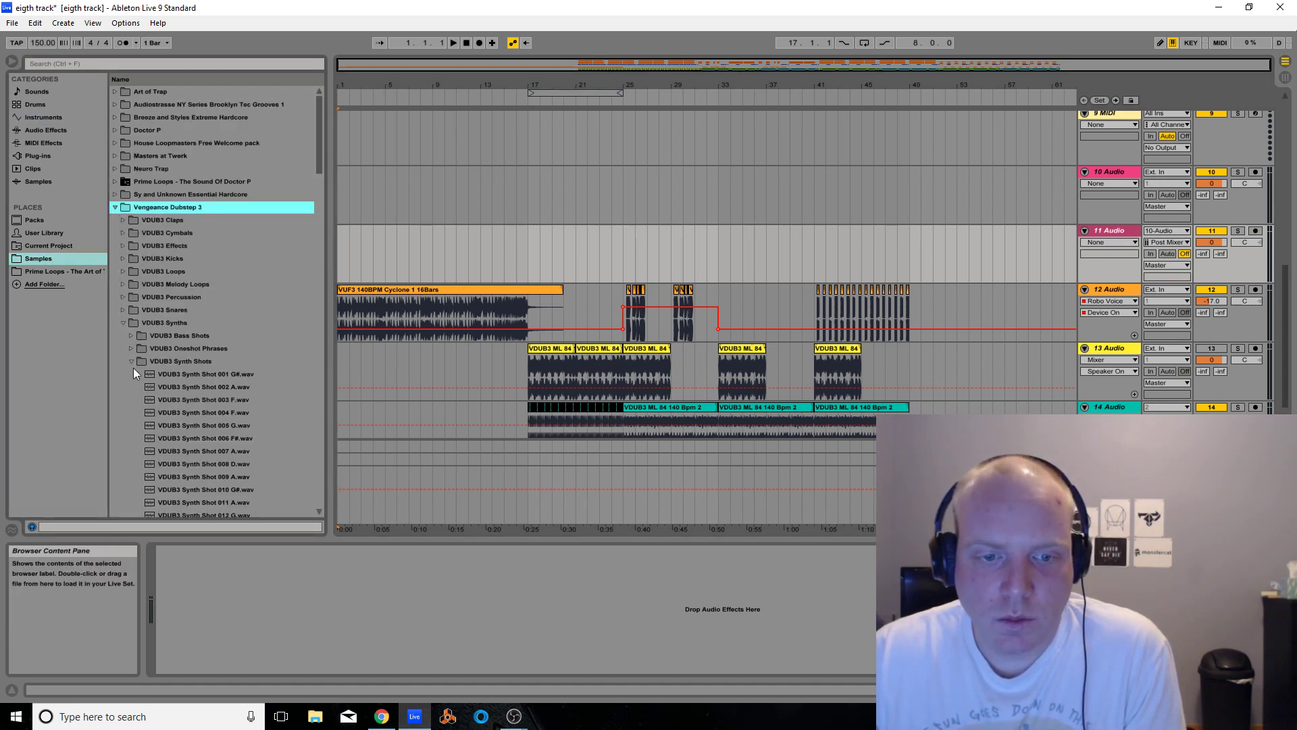
{"action": "left_click", "coordinate": [175, 372]}
{"action": "key", "text": "Down"}
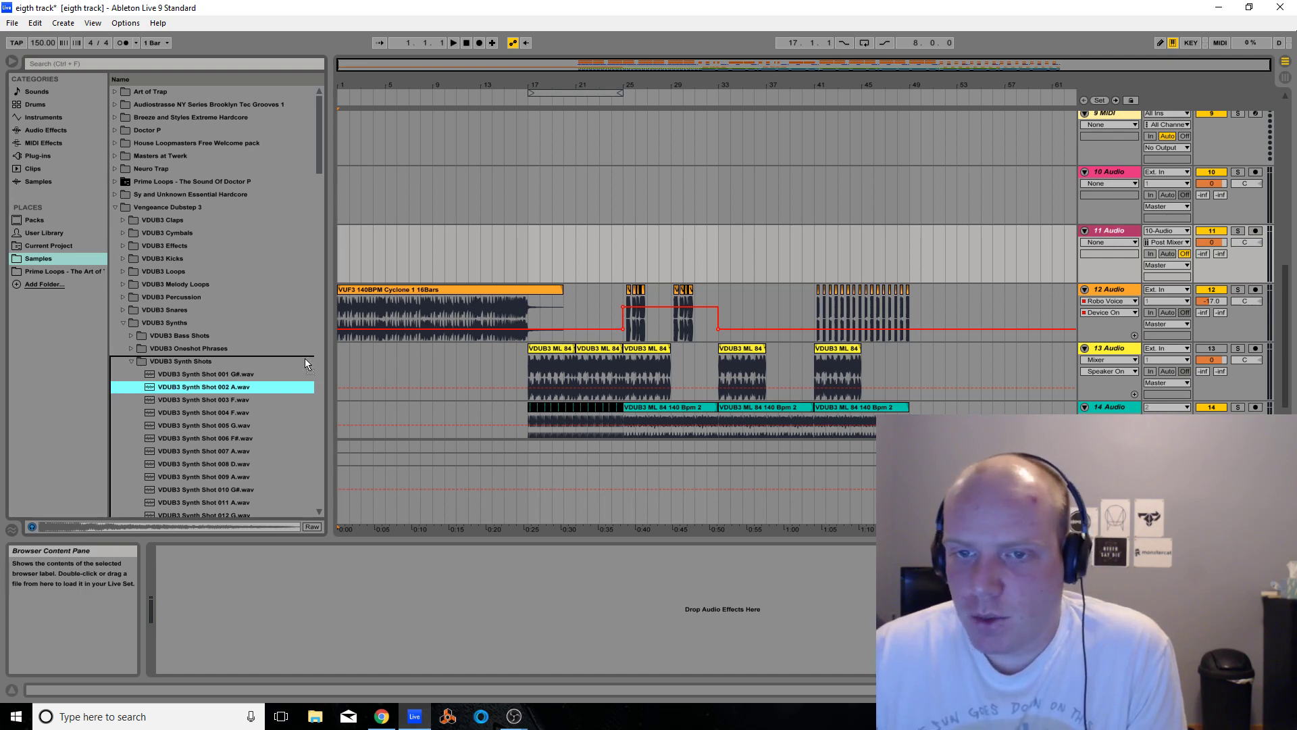
{"action": "left_click", "coordinate": [528, 198]}
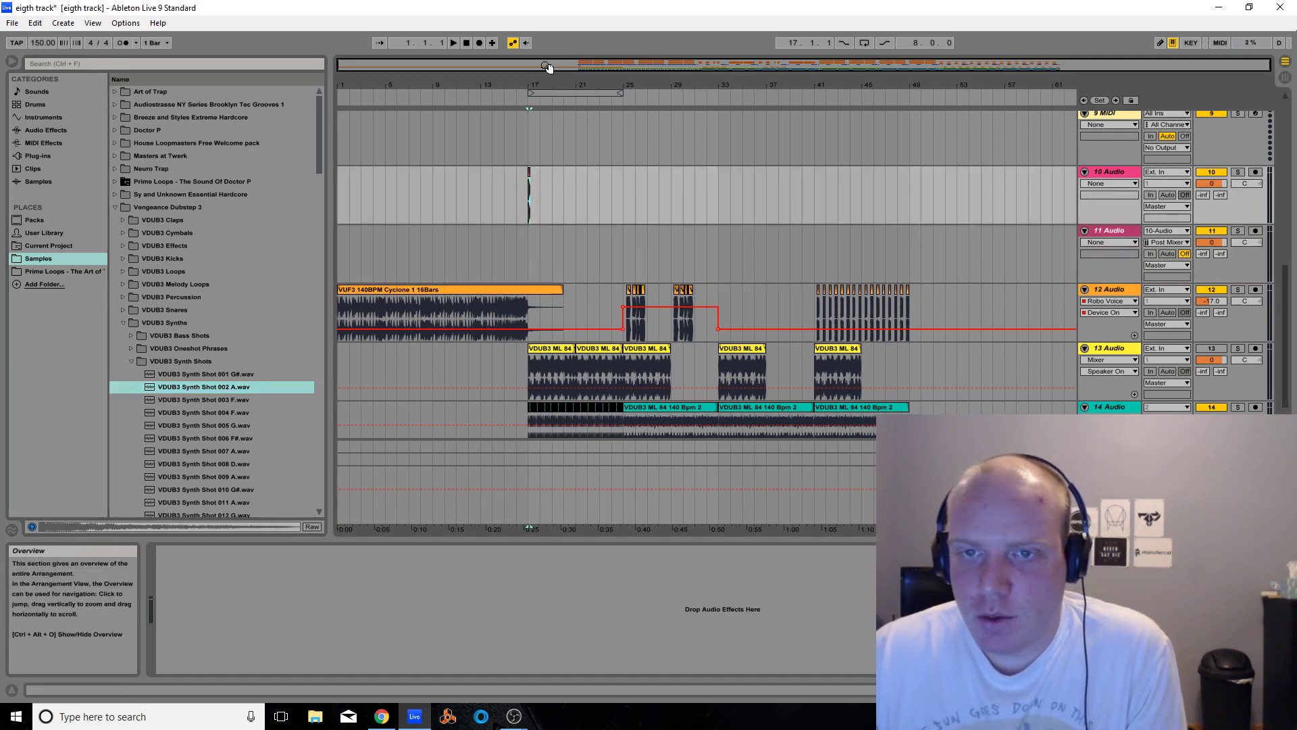
{"action": "left_click_drag", "start_coordinate": [604, 64], "coordinate": [587, 168]}
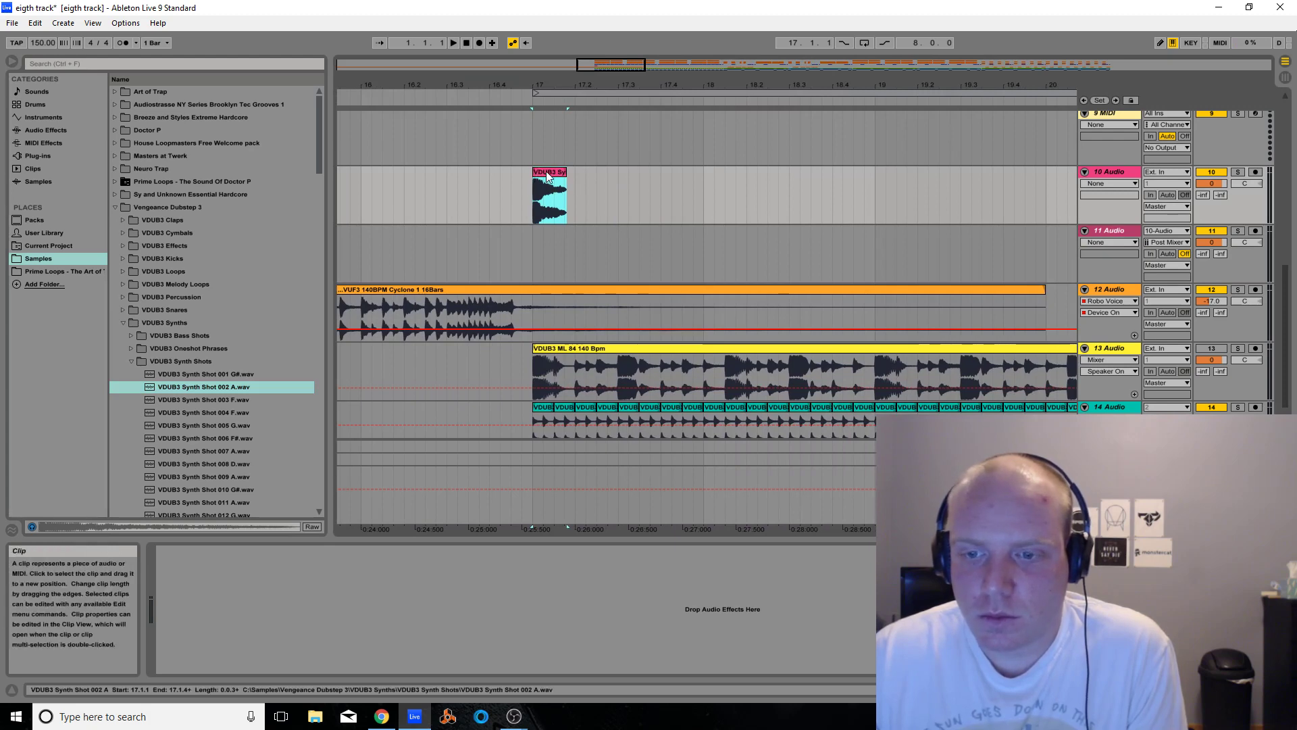
Show the 5 Massive bar-17 clip in the MIDI Note Editor; try moving C2 to F2, then undo
{"action": "scroll", "coordinate": [850, 269], "scroll_direction": "up", "scroll_amount": 5}
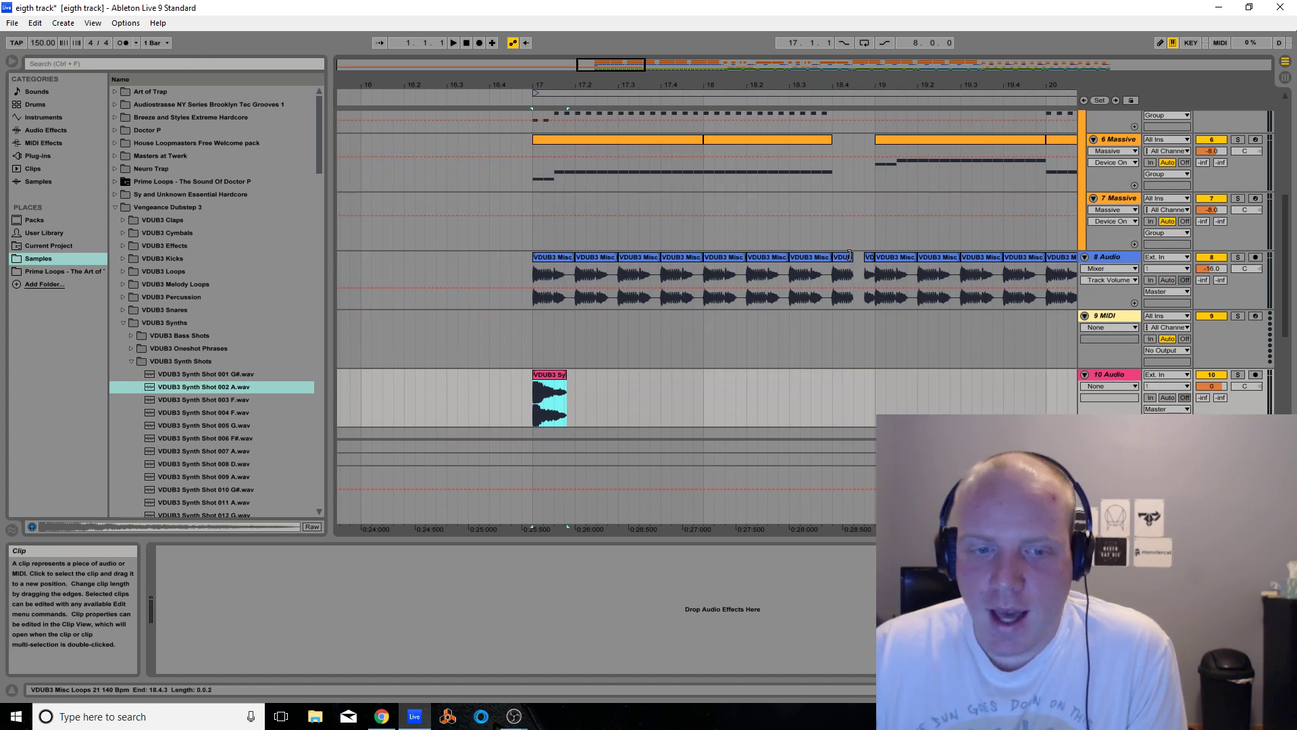
{"action": "scroll", "coordinate": [755, 286], "scroll_direction": "up", "scroll_amount": 2}
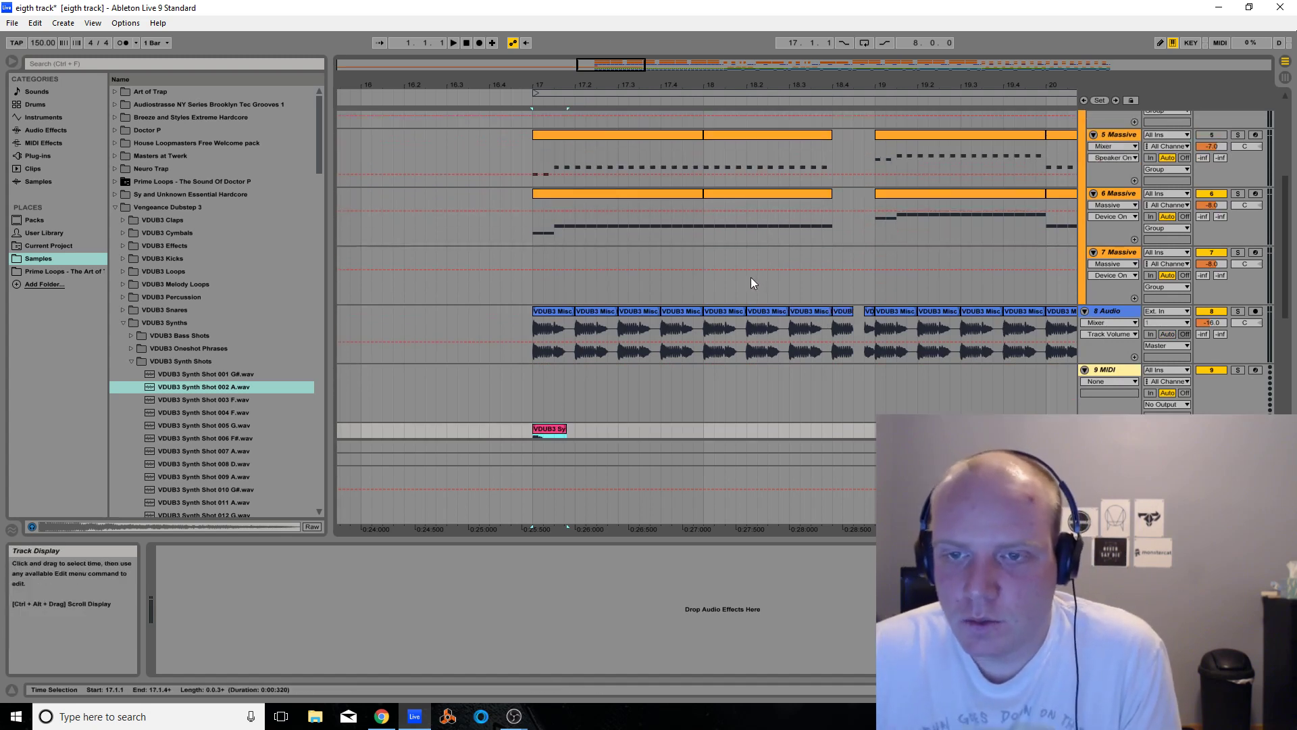
{"action": "left_click", "coordinate": [572, 135]}
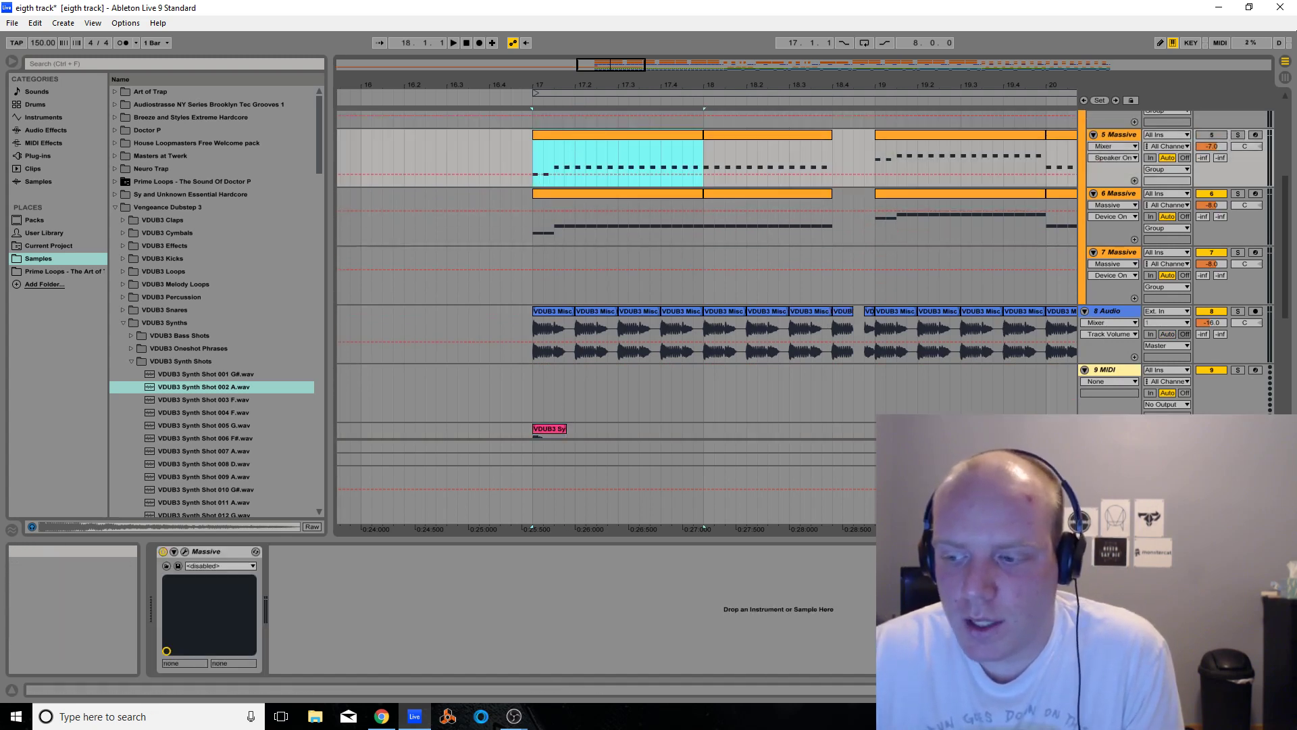
{"action": "key", "text": "shift+Tab"}
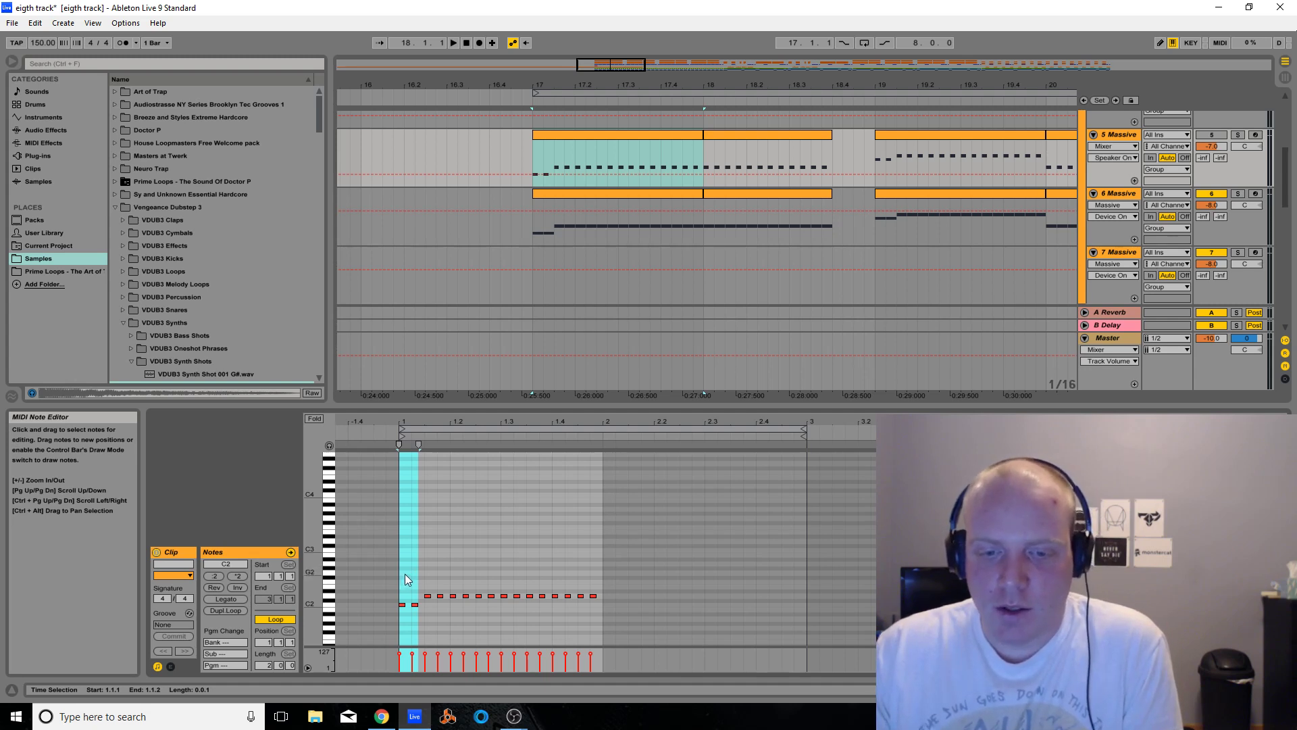
{"action": "left_click", "coordinate": [403, 605]}
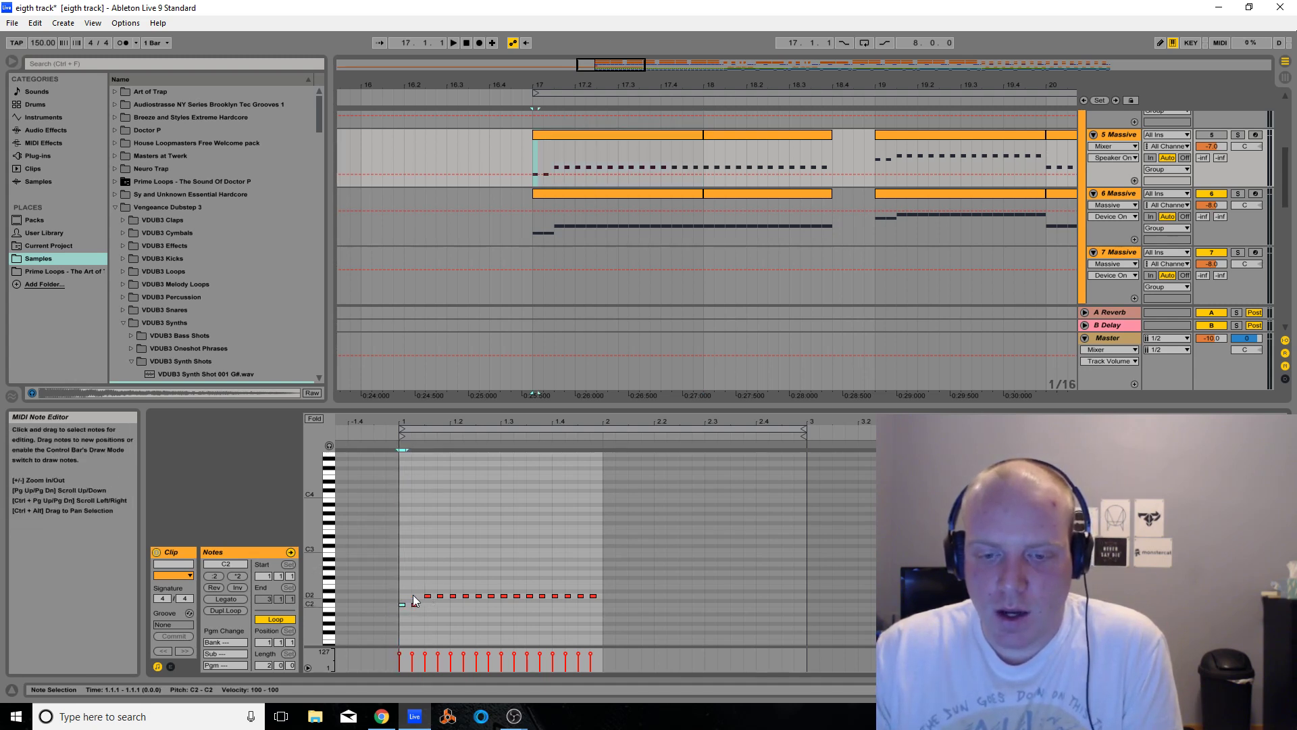
{"action": "left_click_drag", "start_coordinate": [403, 606], "coordinate": [403, 584]}
{"action": "key", "text": "ctrl+z"}
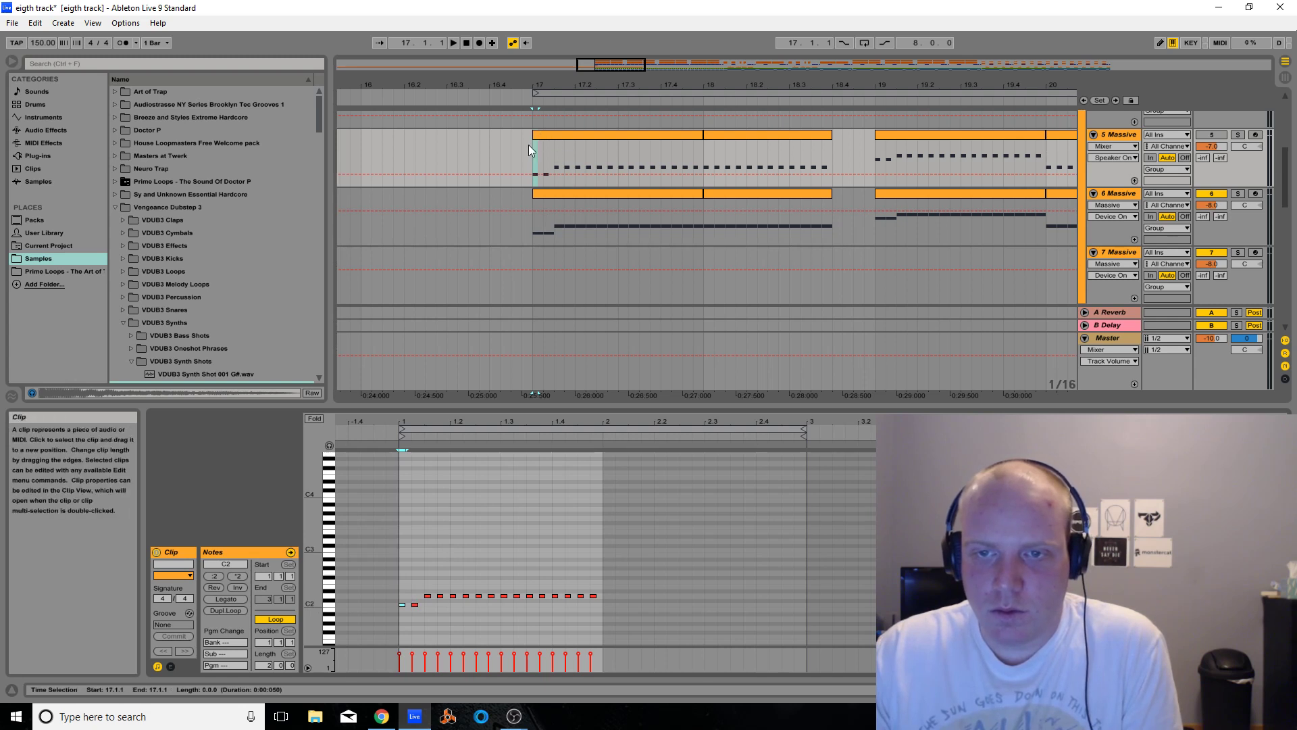
Insert an empty MIDI clip on 5 Massive spanning 16.3.1 to 16.4.1
{"action": "left_click_drag", "start_coordinate": [446, 143], "coordinate": [479, 143]}
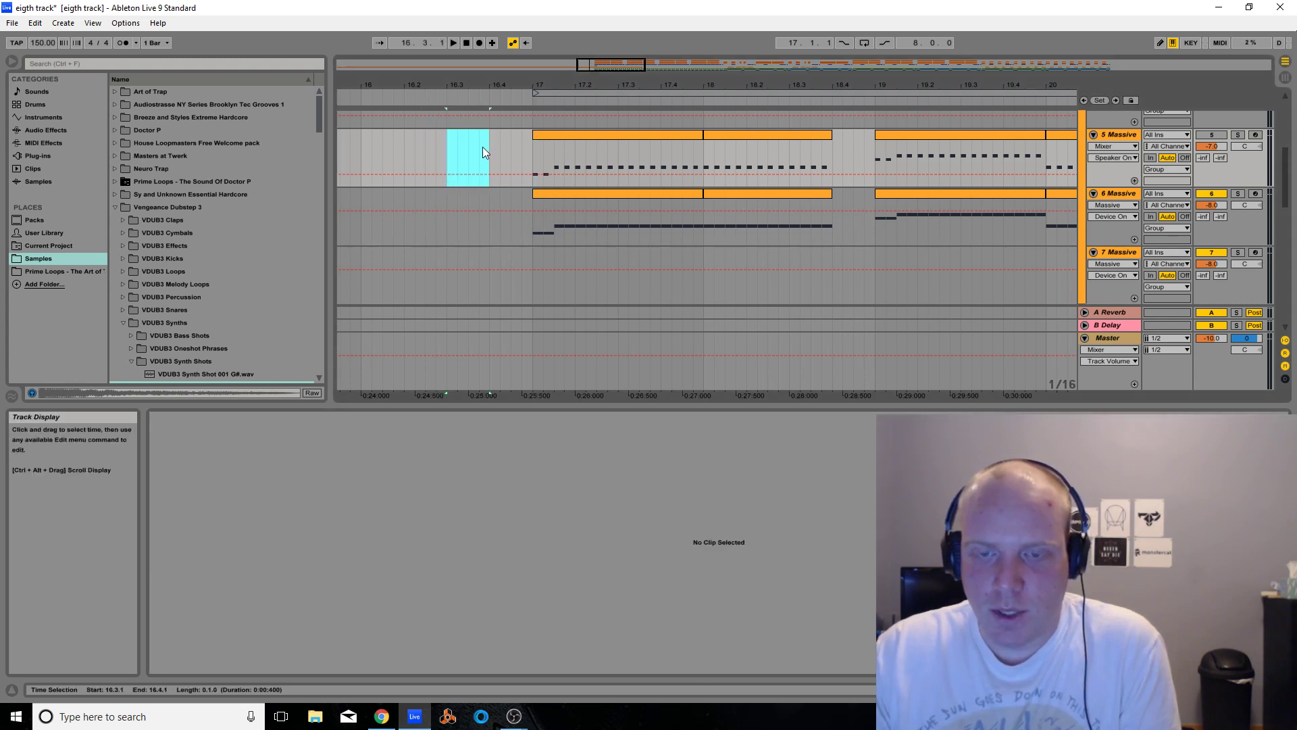
{"action": "key", "text": "ctrl+shift+m"}
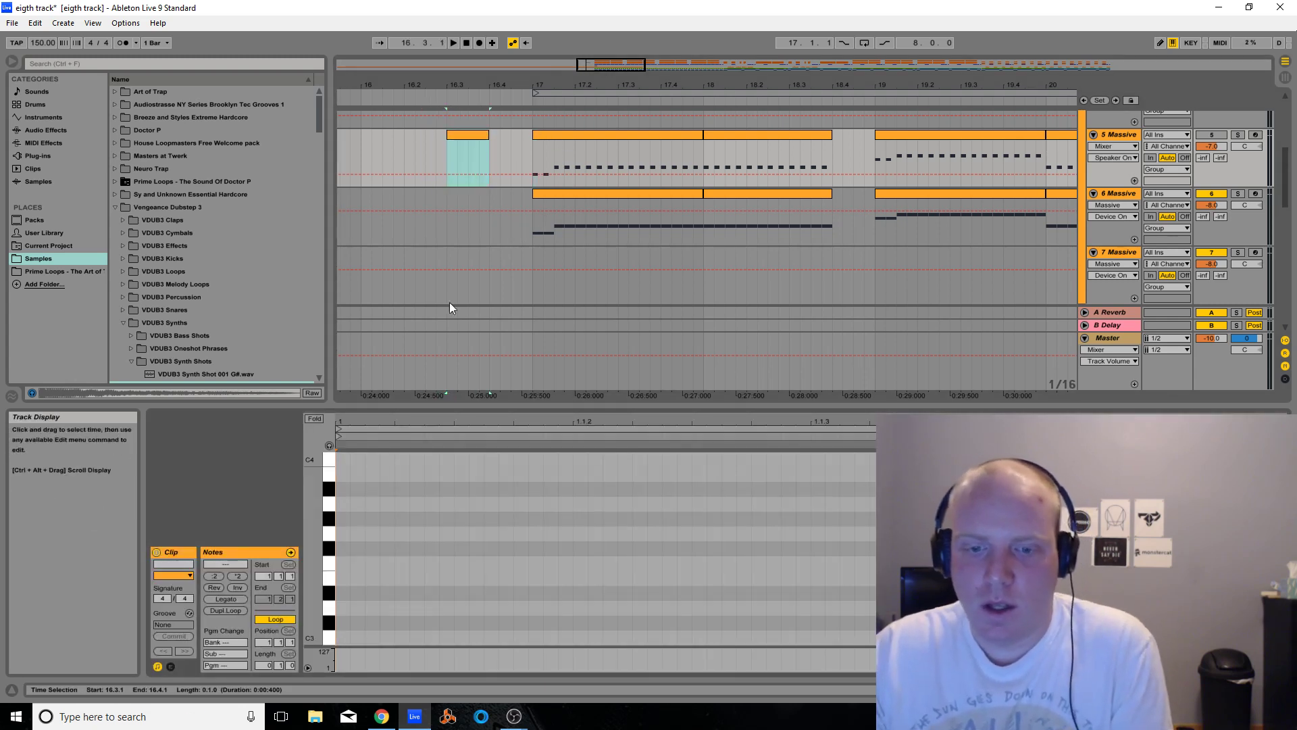
{"action": "scroll", "coordinate": [328, 588], "scroll_direction": "down", "scroll_amount": 3}
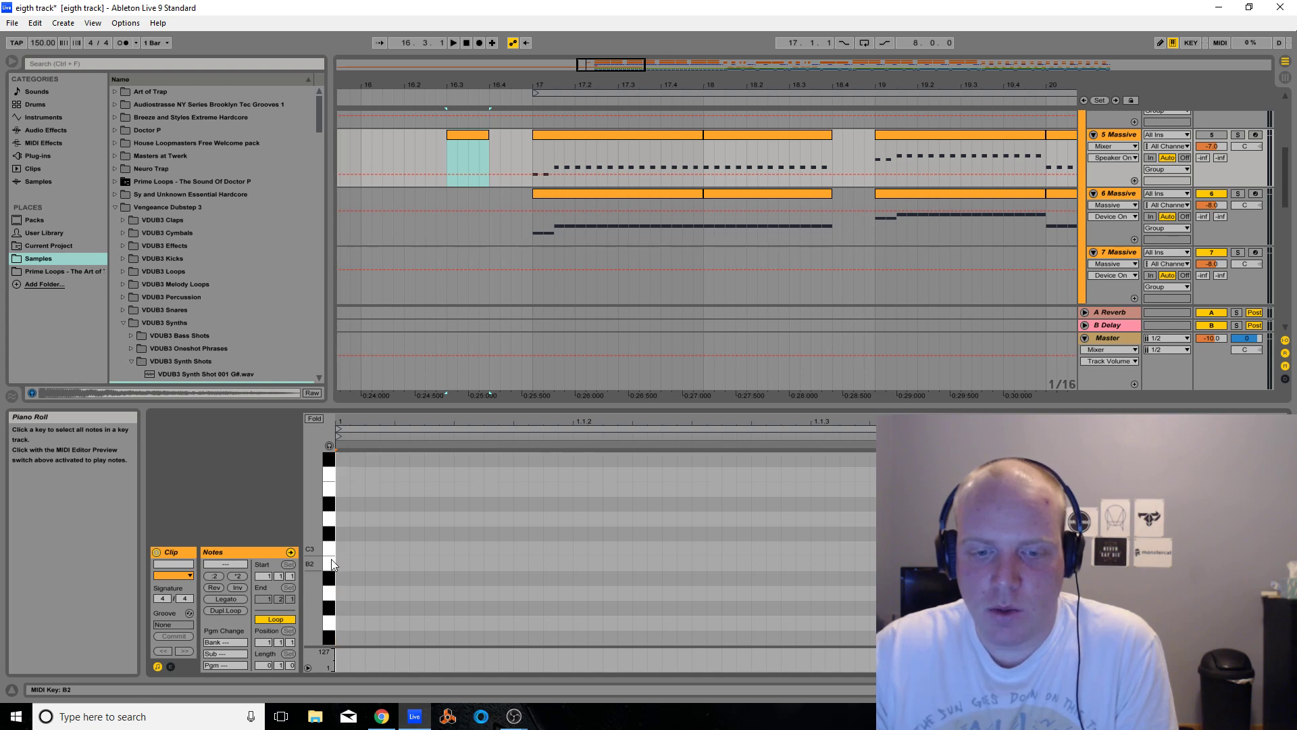
{"action": "left_click", "coordinate": [460, 135]}
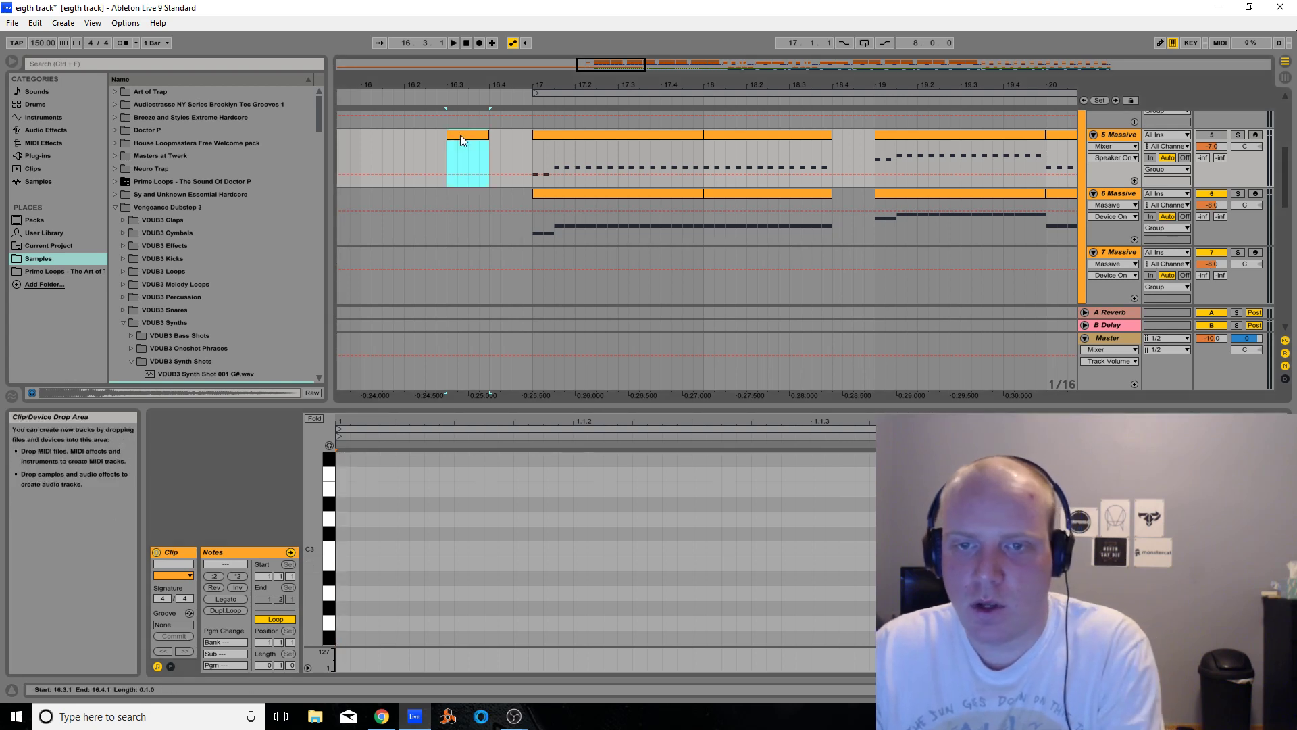
Delete the empty MIDI clip and select the synth-shot clip on 10 Audio
{"action": "key", "text": "Delete"}
{"action": "scroll", "coordinate": [855, 179], "scroll_direction": "down", "scroll_amount": 6}
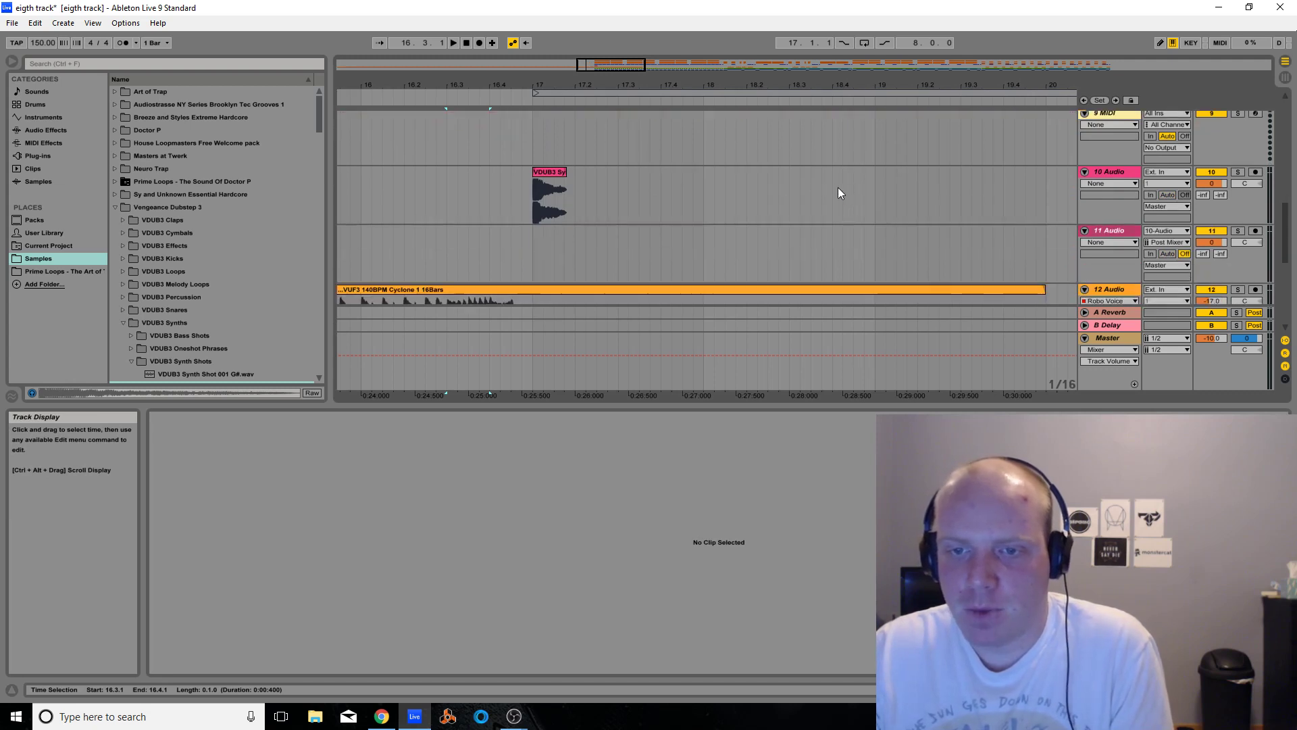
{"action": "left_click", "coordinate": [548, 172]}
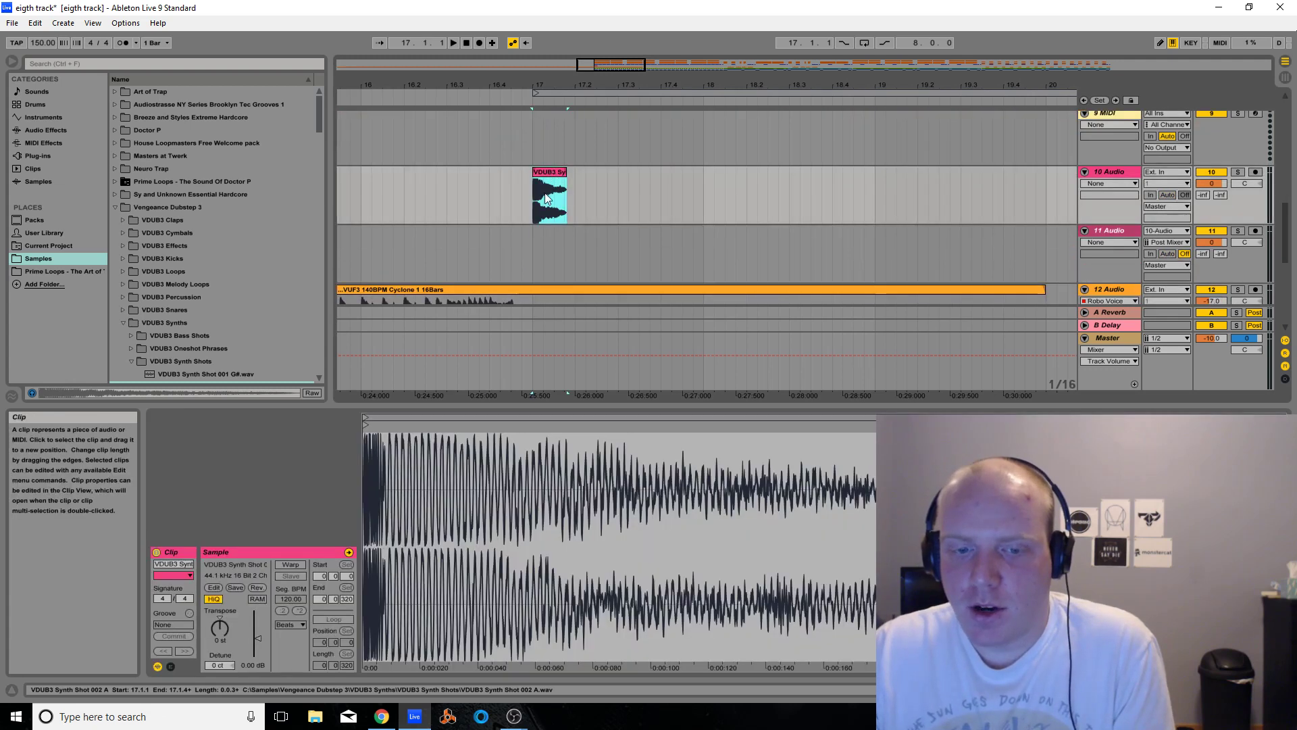
{"action": "left_click", "coordinate": [218, 628]}
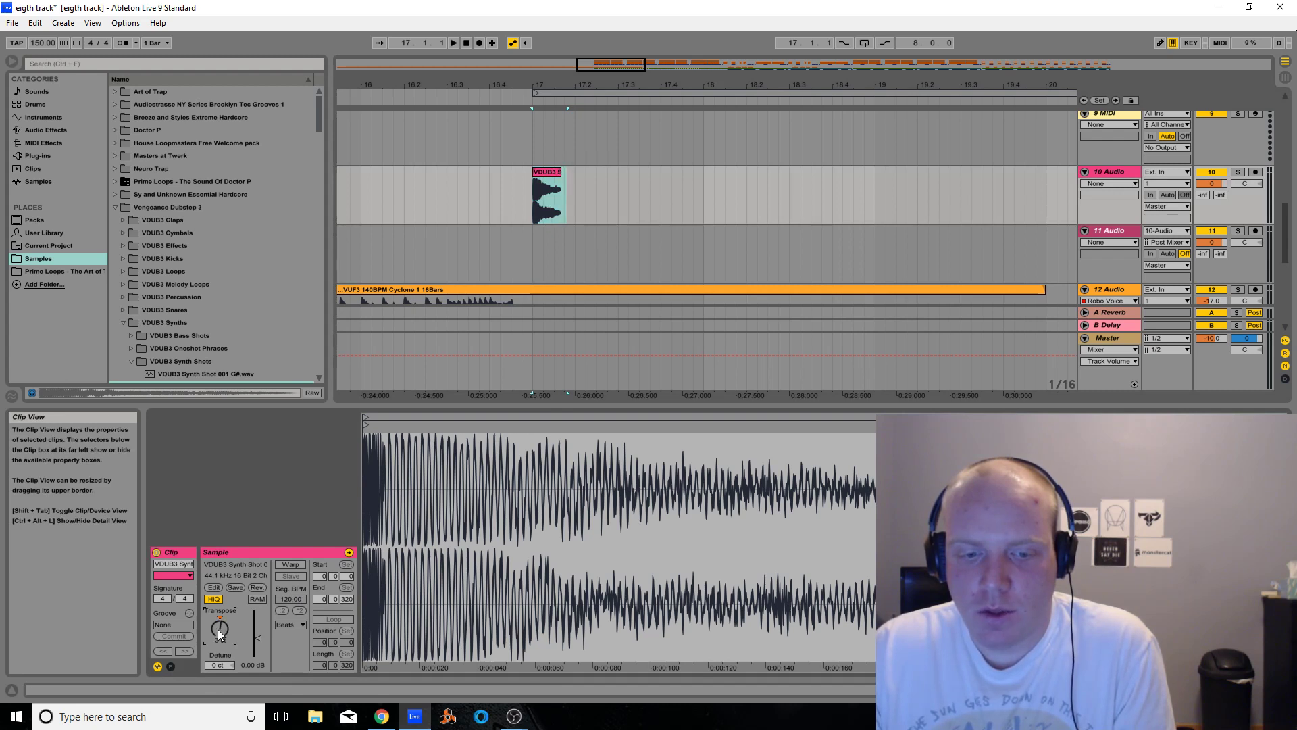
Solo 10 Audio and audition it while transposing the synth shot to +3 st
{"action": "left_click", "coordinate": [1237, 173]}
{"action": "key", "text": "space"}
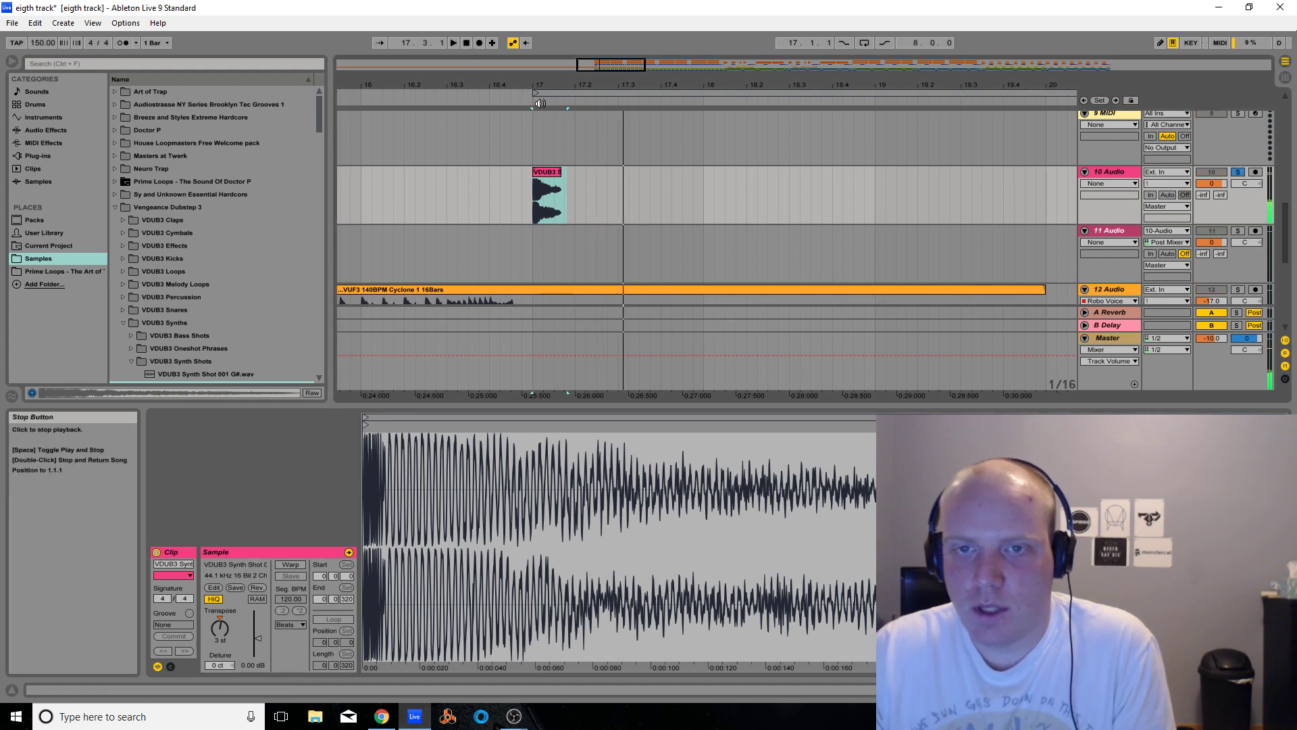
{"action": "left_click_drag", "start_coordinate": [219, 630], "coordinate": [219, 635]}
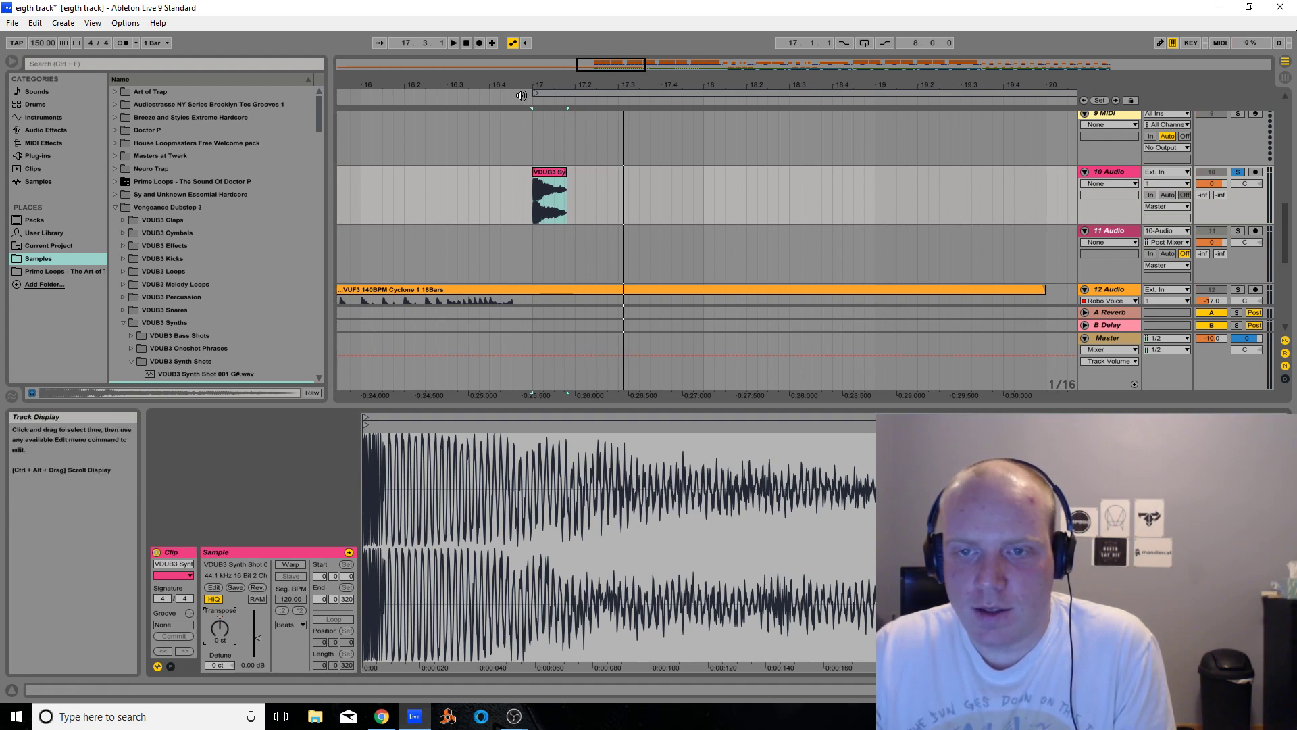
{"action": "left_click", "coordinate": [454, 43]}
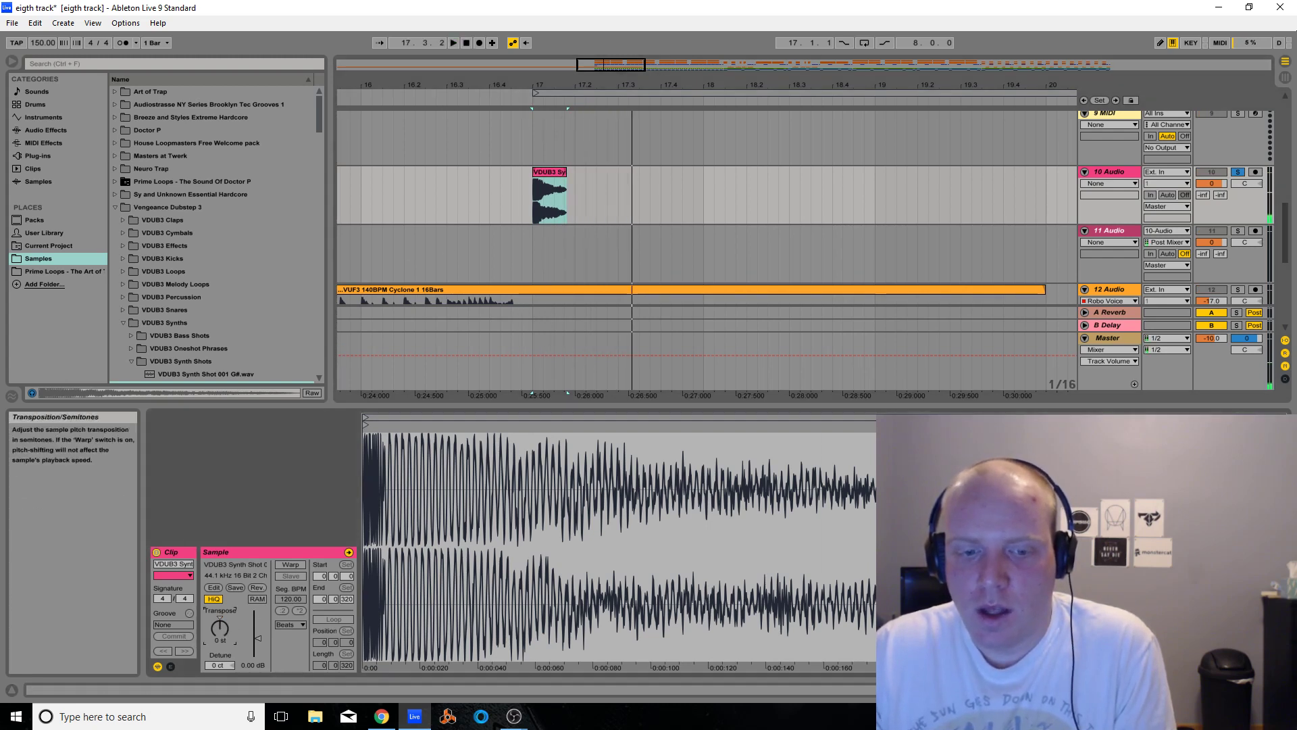
{"action": "left_click_drag", "start_coordinate": [220, 627], "coordinate": [220, 619]}
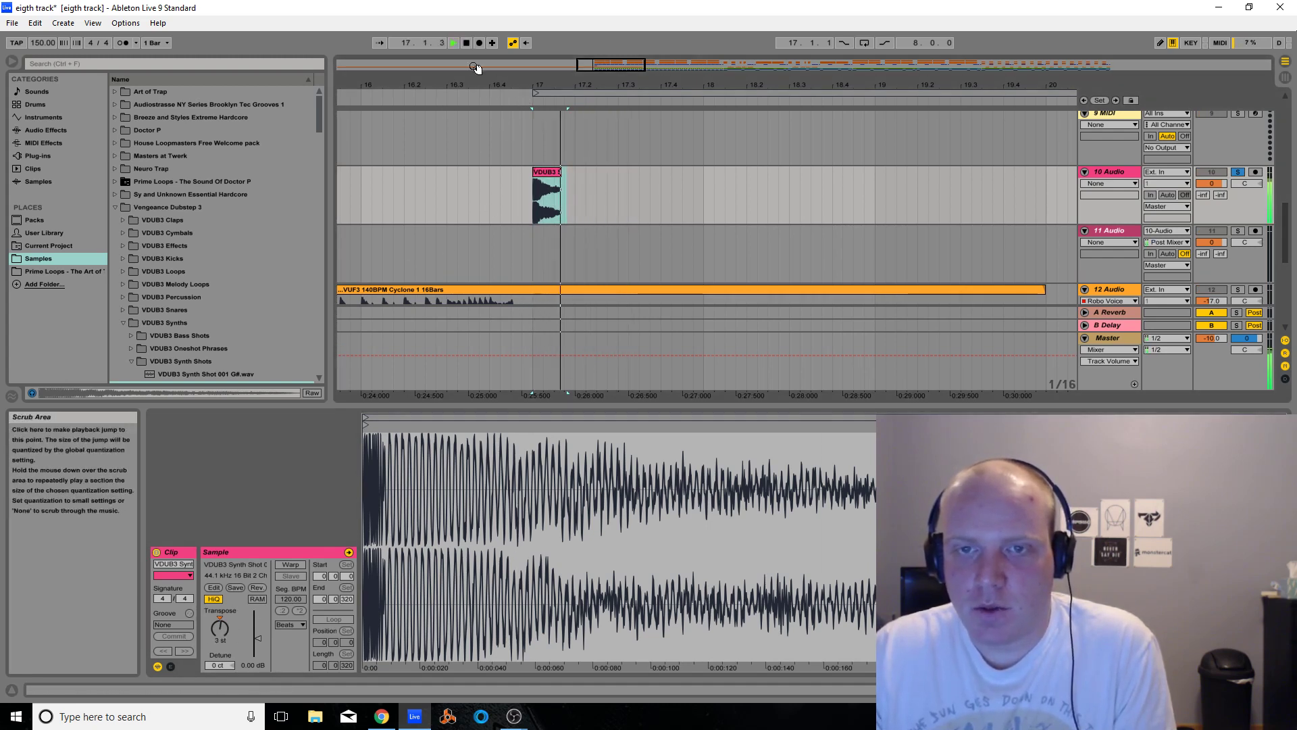
{"action": "left_click", "coordinate": [558, 170]}
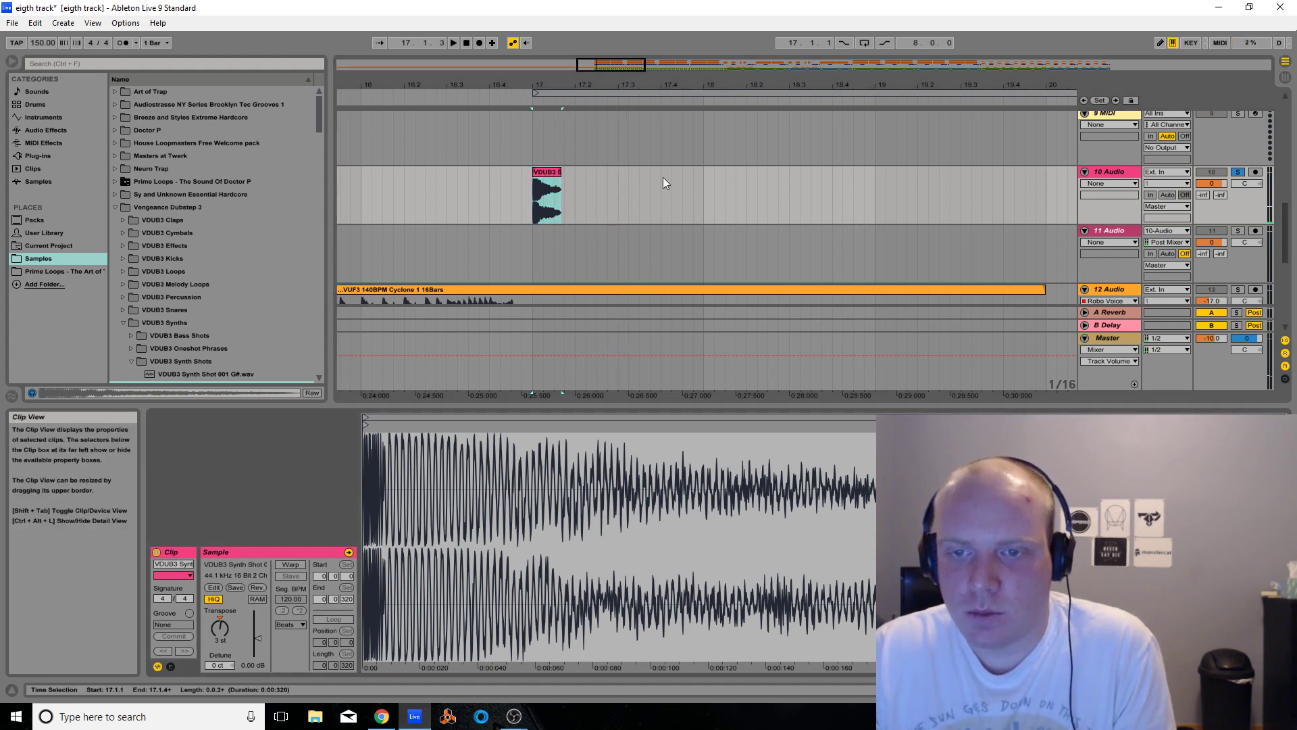
Unsolo 10 Audio and resample the synth shot by recording onto armed 11 Audio
{"action": "left_click", "coordinate": [1104, 269]}
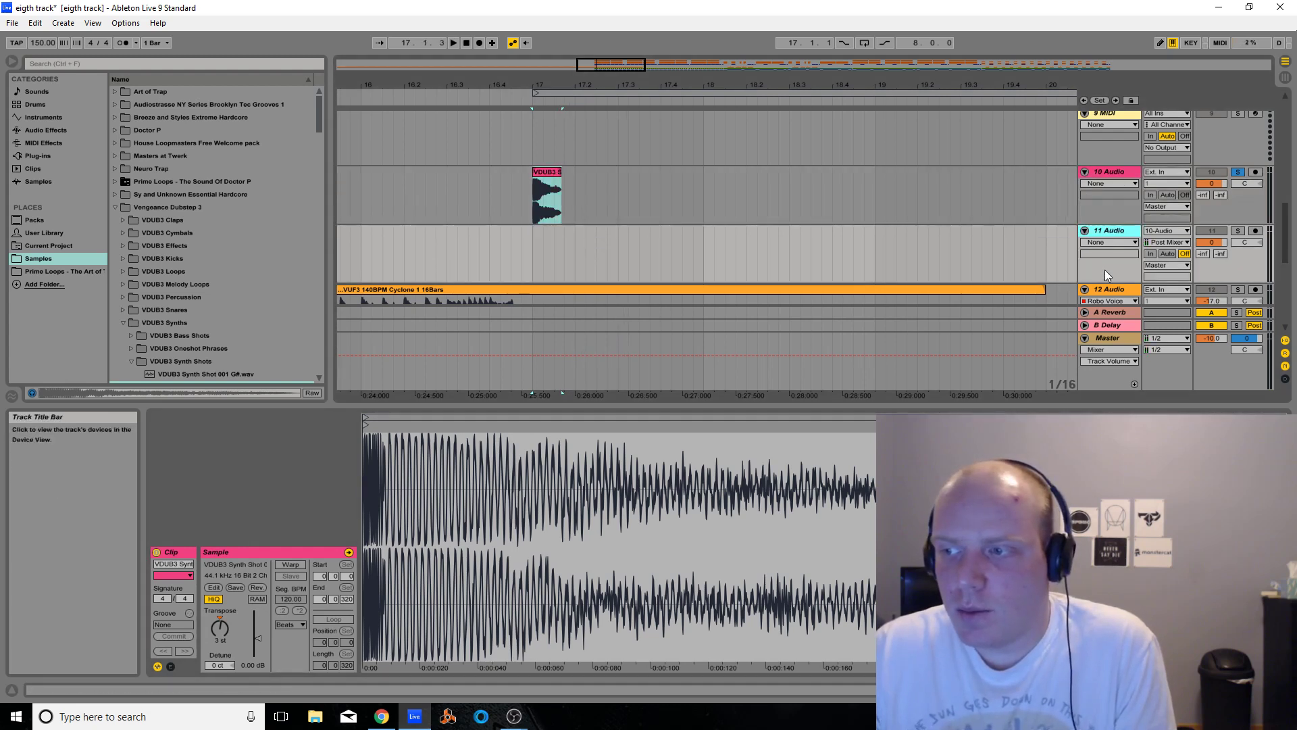
{"action": "left_click", "coordinate": [1239, 171]}
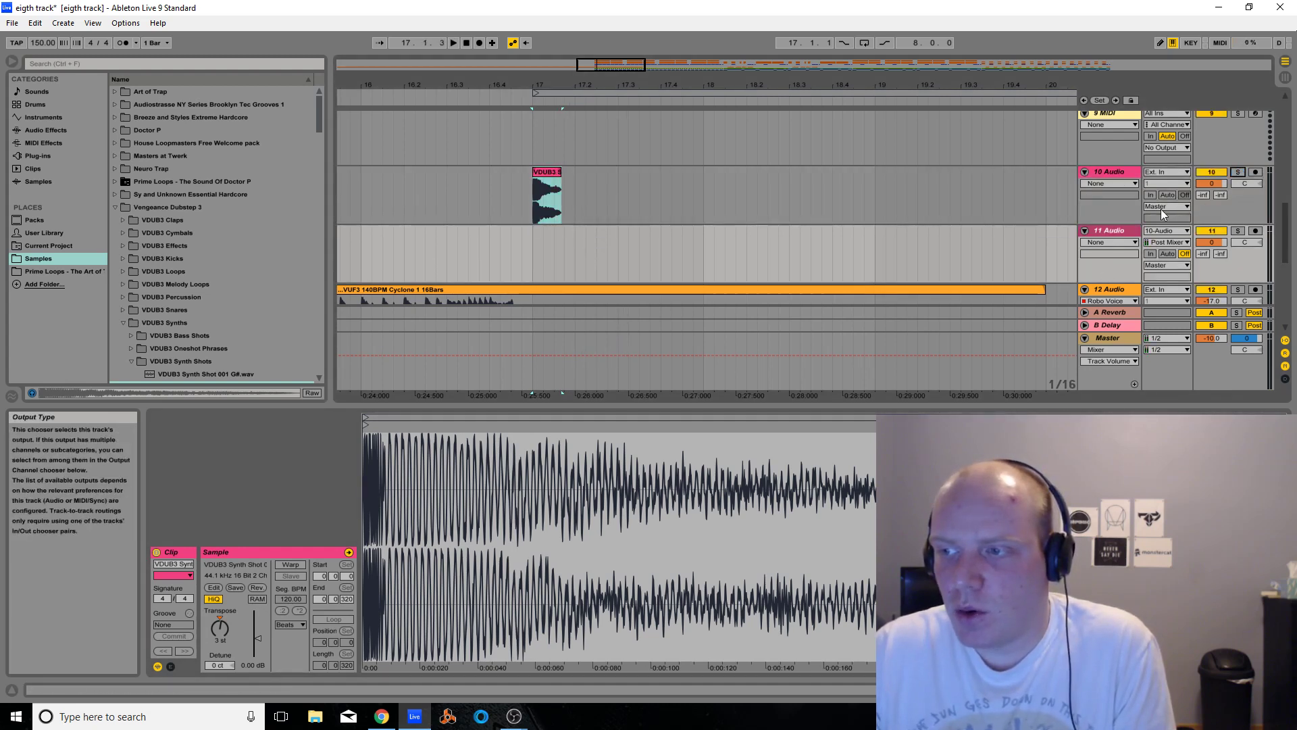
{"action": "left_click_drag", "start_coordinate": [590, 74], "coordinate": [530, 88]}
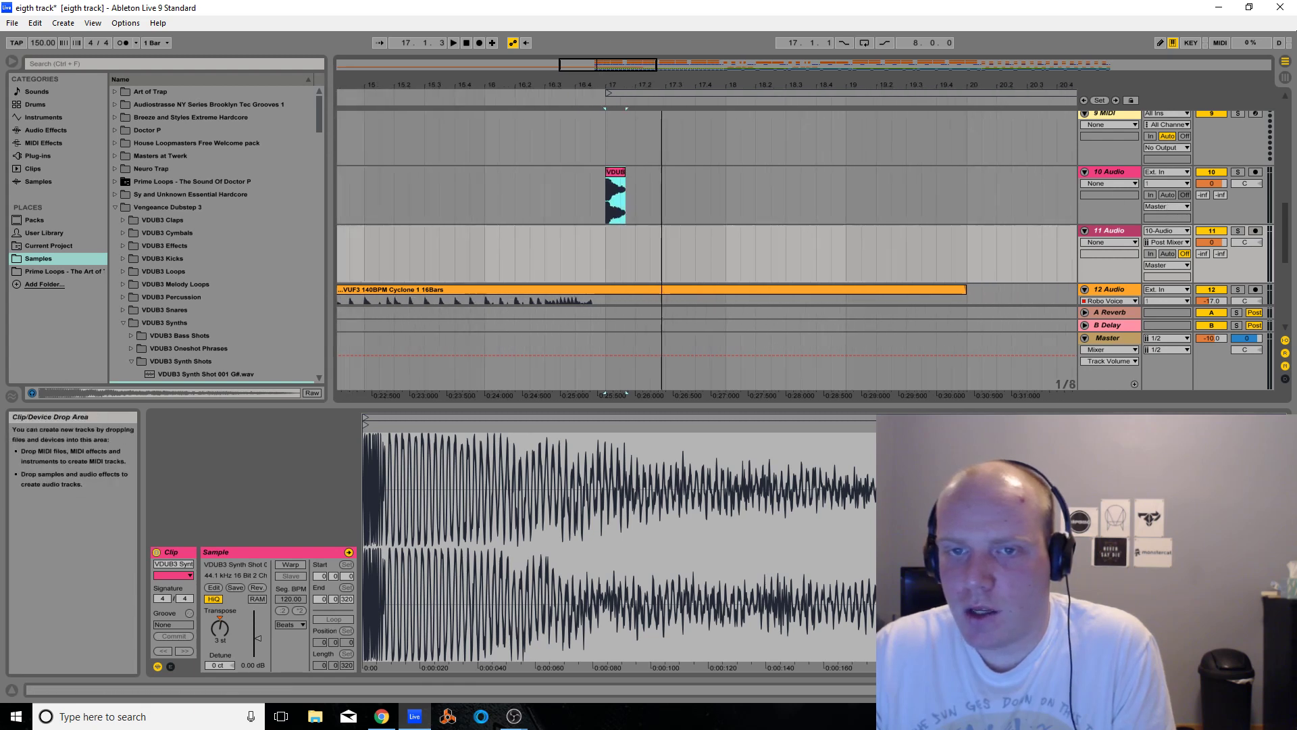
{"action": "left_click", "coordinate": [484, 96]}
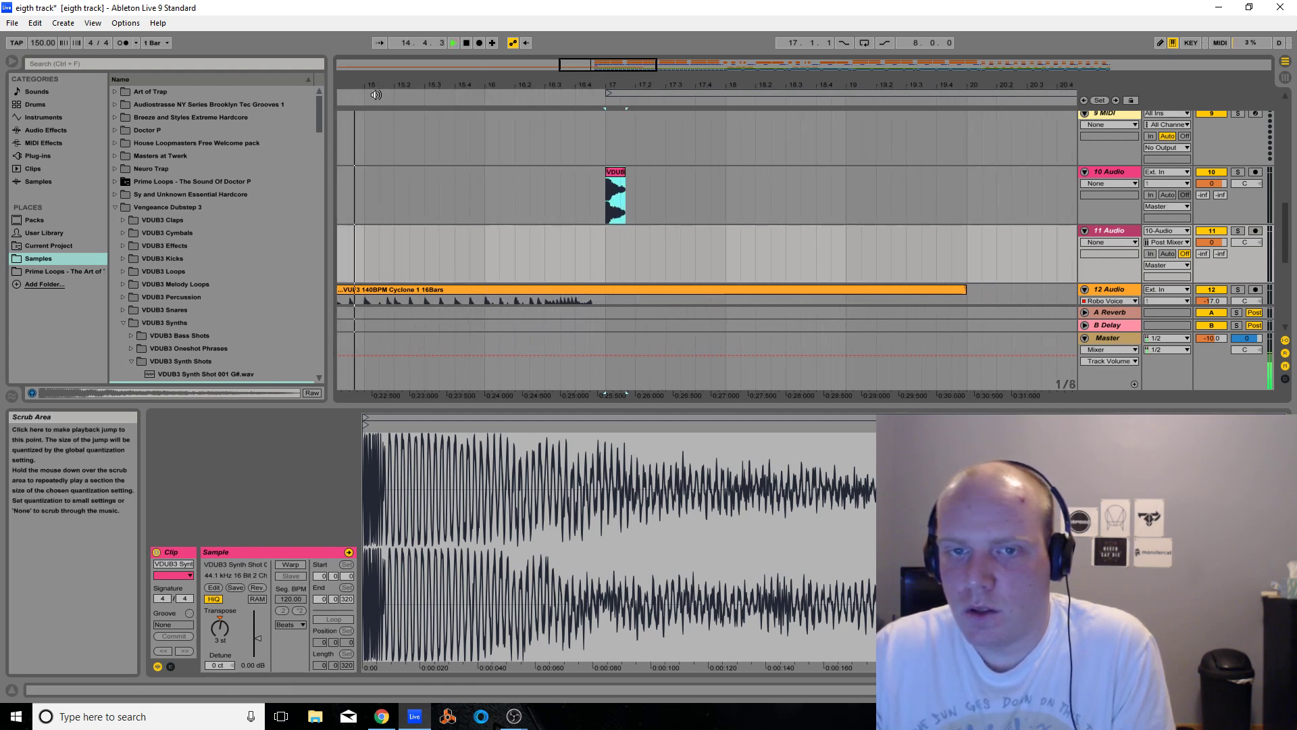
{"action": "left_click", "coordinate": [1255, 231]}
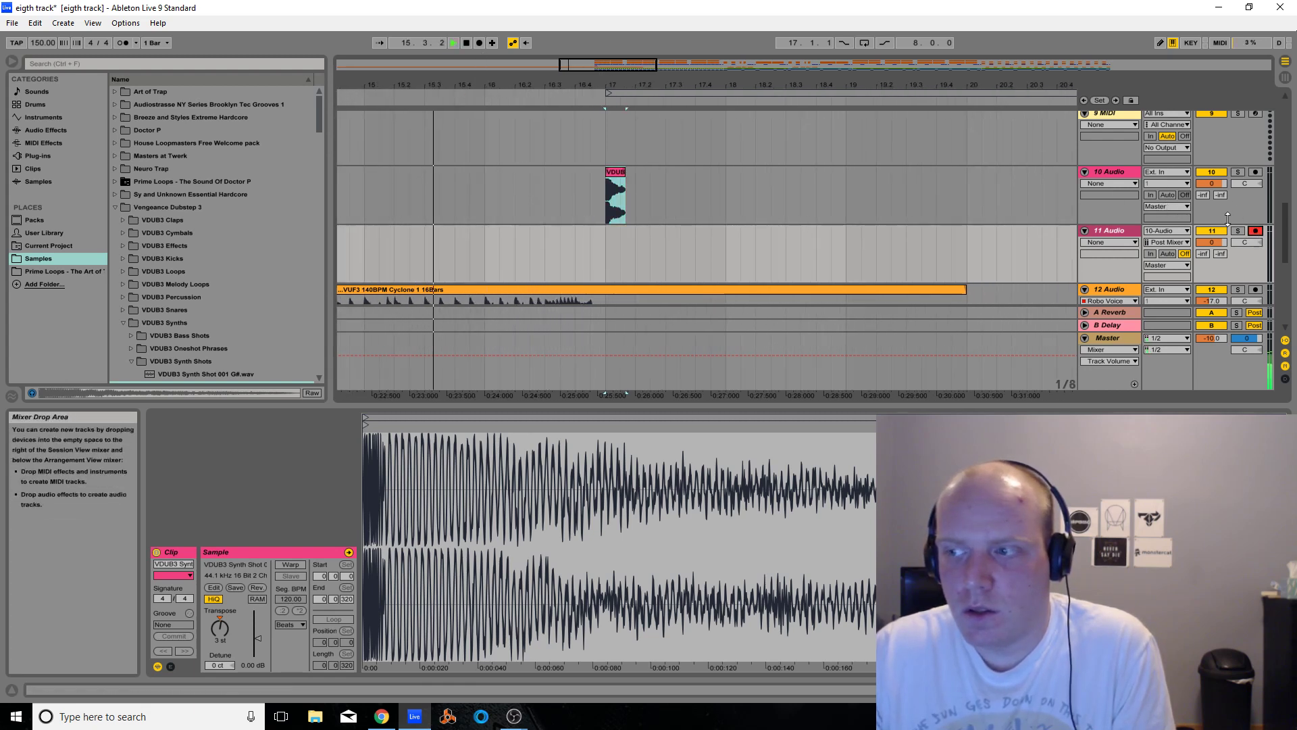
{"action": "left_click", "coordinate": [479, 43]}
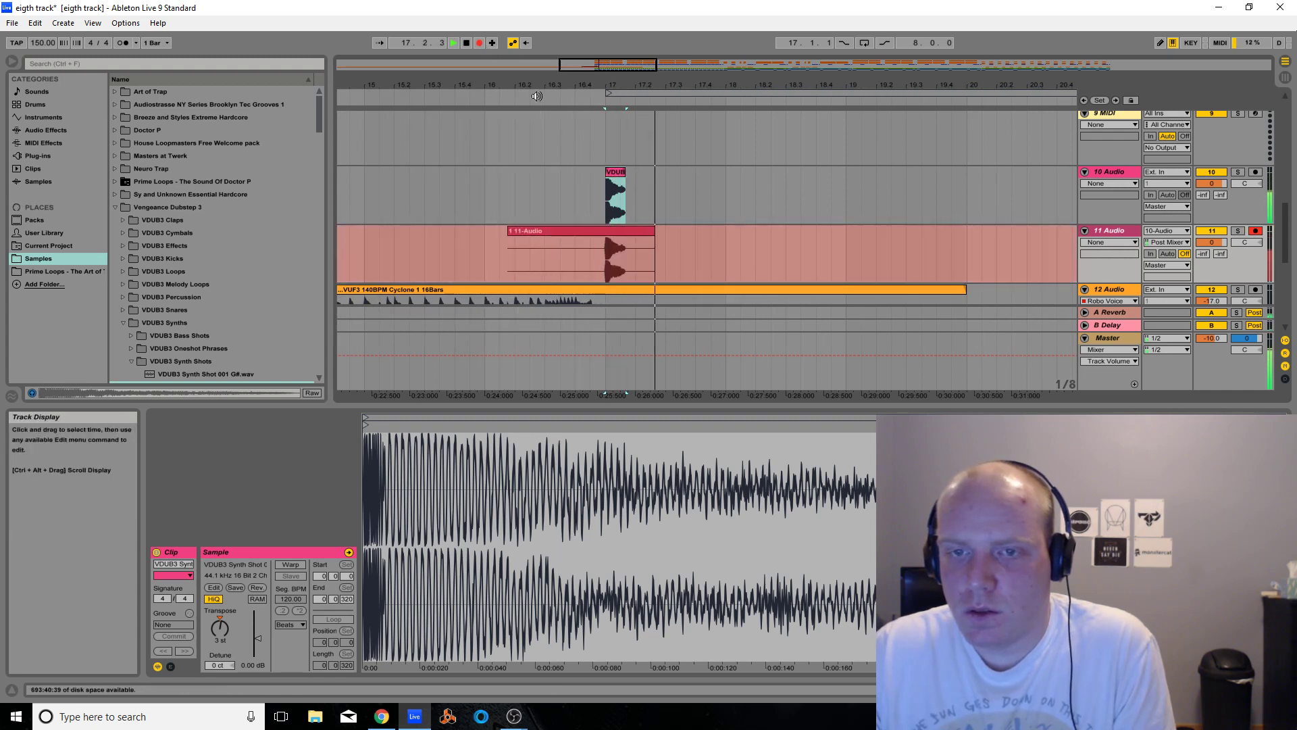
{"action": "left_click", "coordinate": [465, 42]}
Trim the recorded clip to bar 17–17.2 and deactivate tracks 10 and 11
{"action": "left_click", "coordinate": [542, 241]}
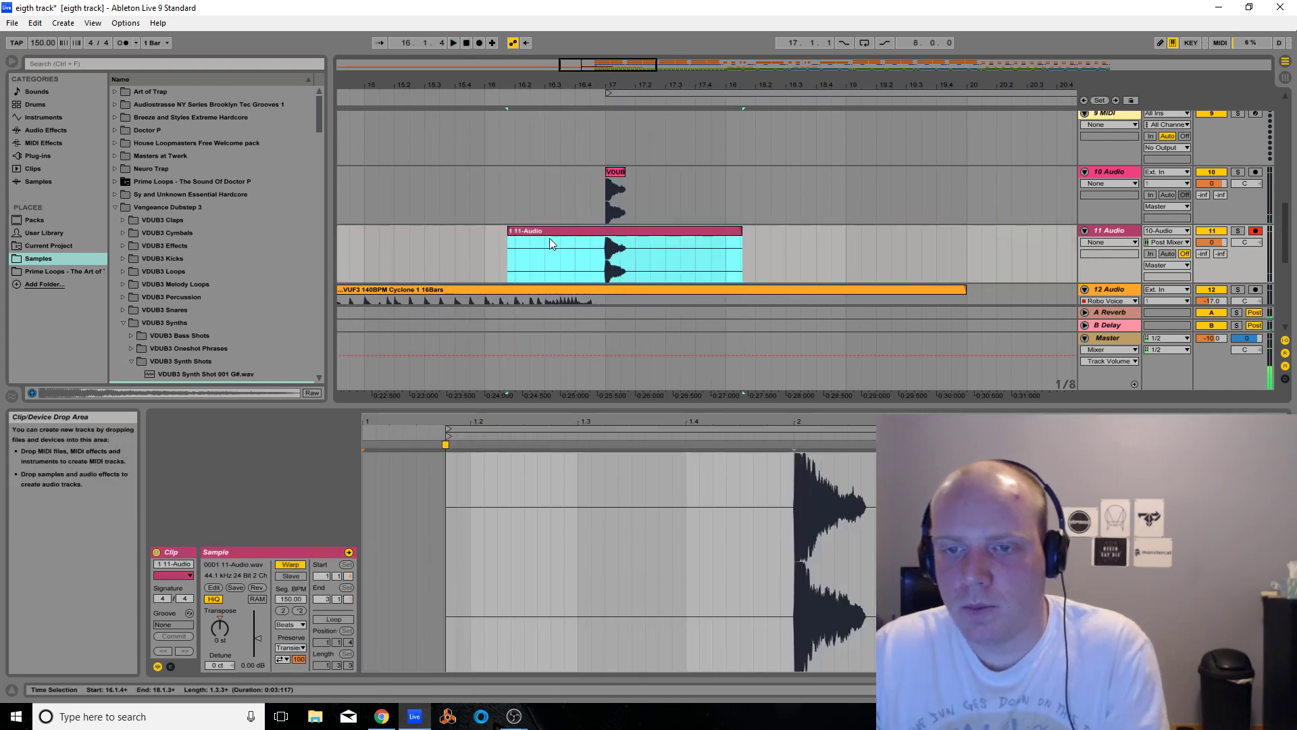
{"action": "left_click_drag", "start_coordinate": [508, 253], "coordinate": [606, 253]}
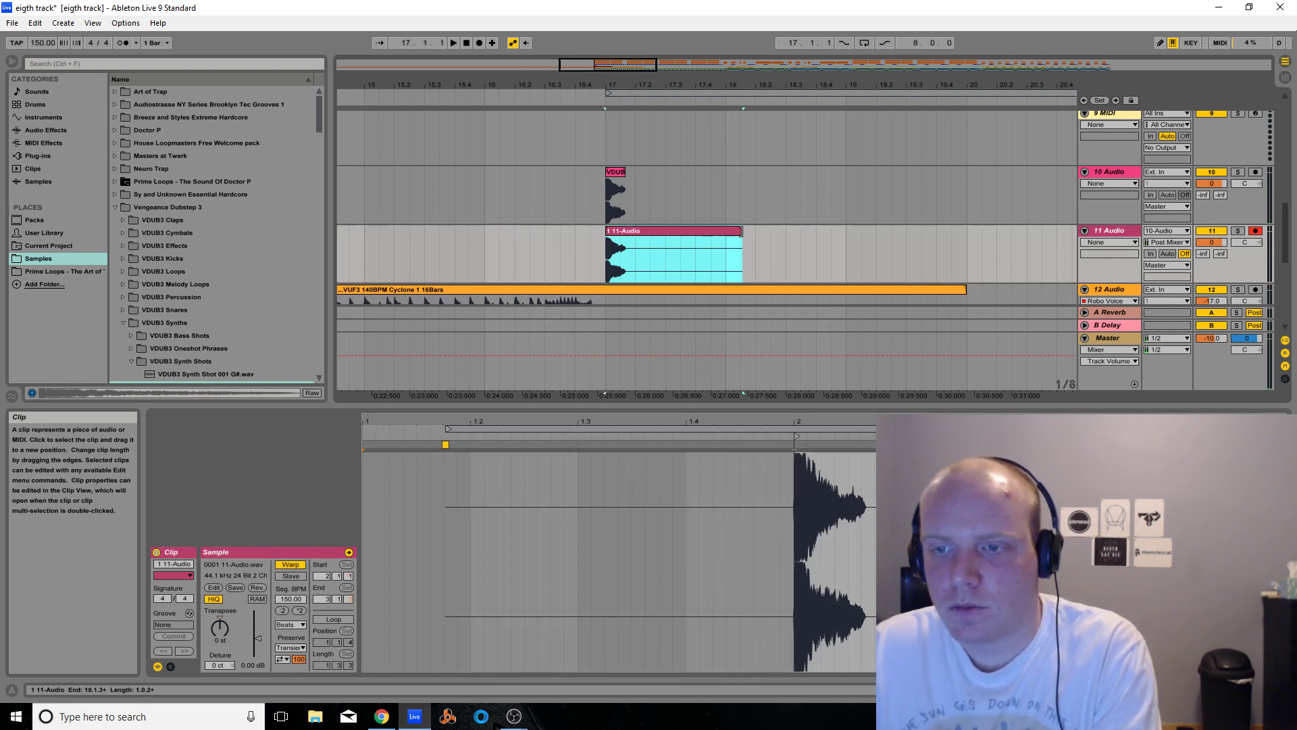
{"action": "left_click_drag", "start_coordinate": [741, 231], "coordinate": [637, 231]}
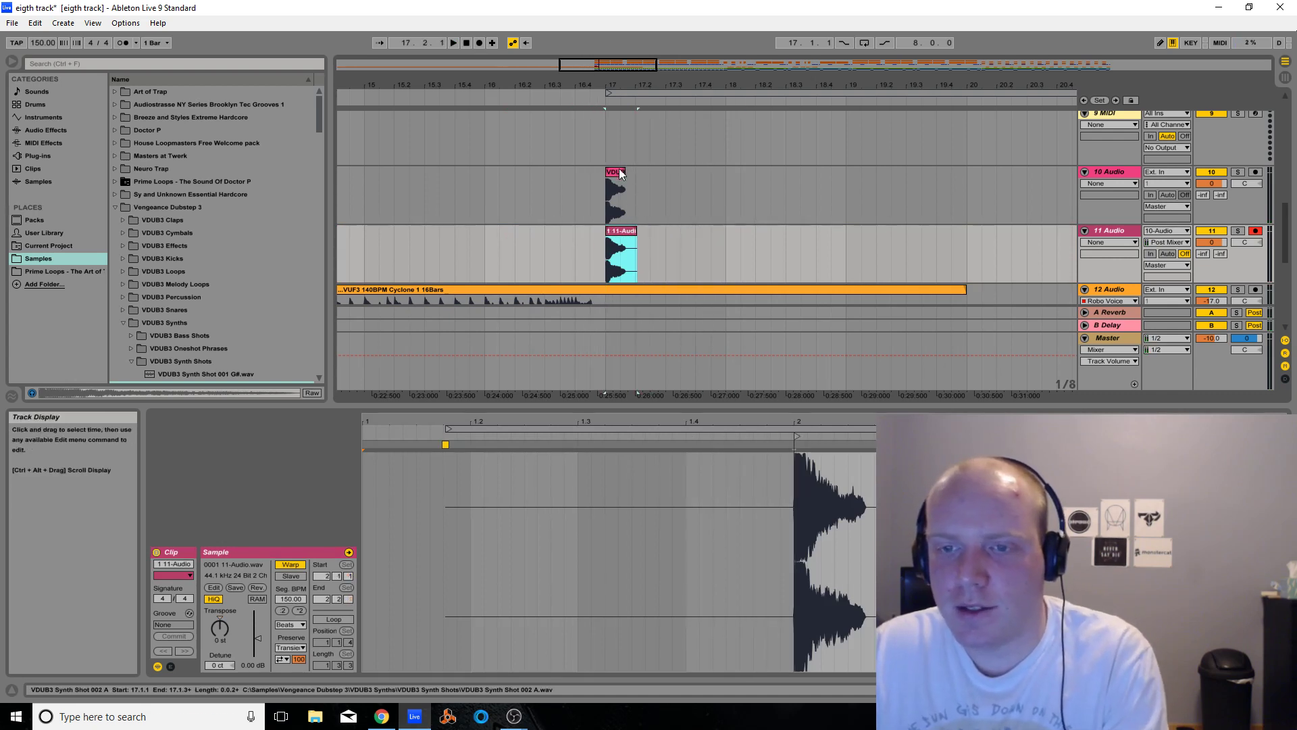
{"action": "left_click", "coordinate": [1212, 173]}
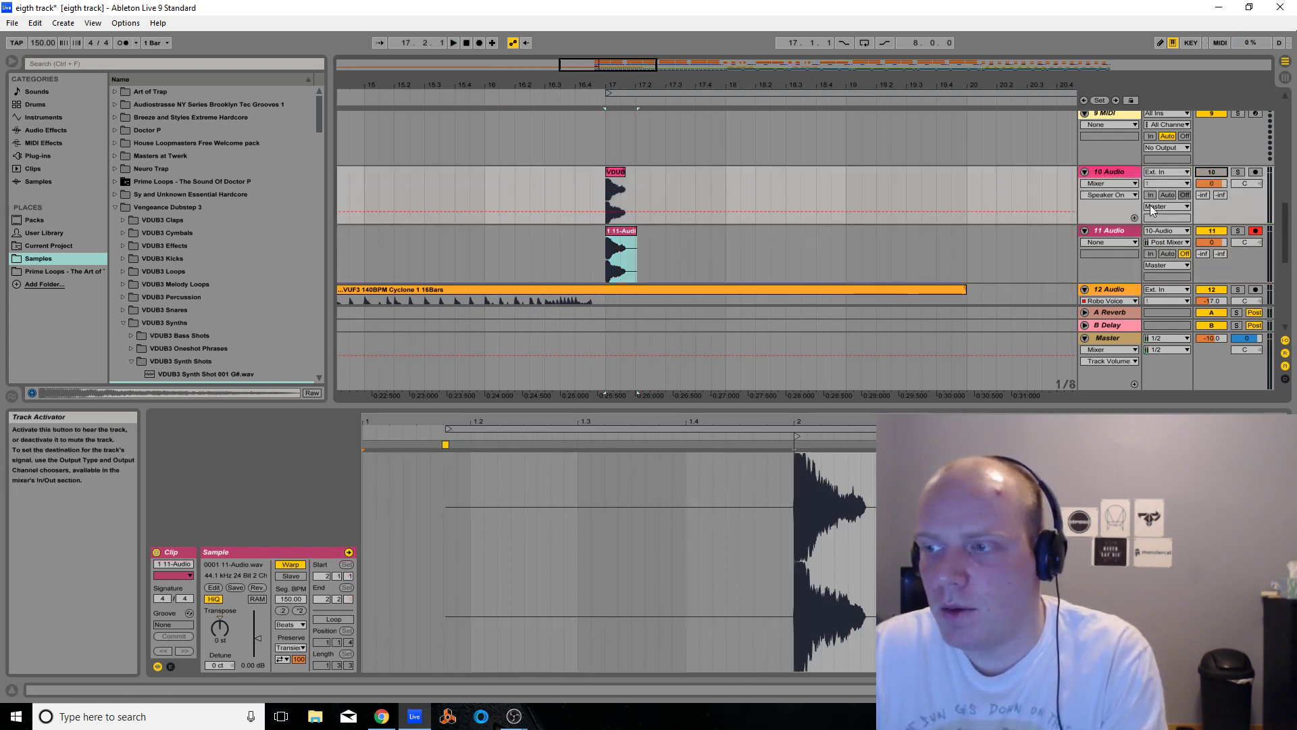
{"action": "left_click", "coordinate": [1210, 232]}
{"action": "scroll", "coordinate": [825, 223], "scroll_direction": "up", "scroll_amount": 2}
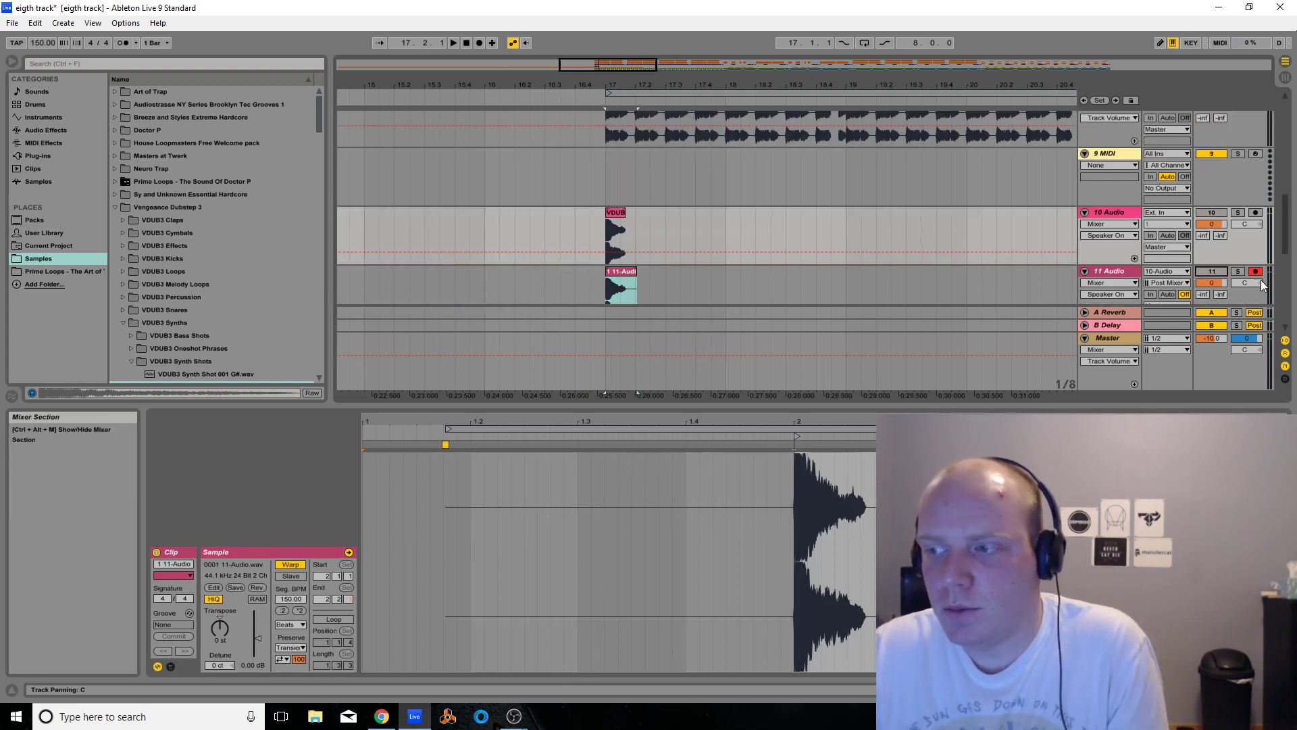
{"action": "scroll", "coordinate": [824, 226], "scroll_direction": "down", "scroll_amount": 2}
{"action": "scroll", "coordinate": [777, 243], "scroll_direction": "up", "scroll_amount": 1}
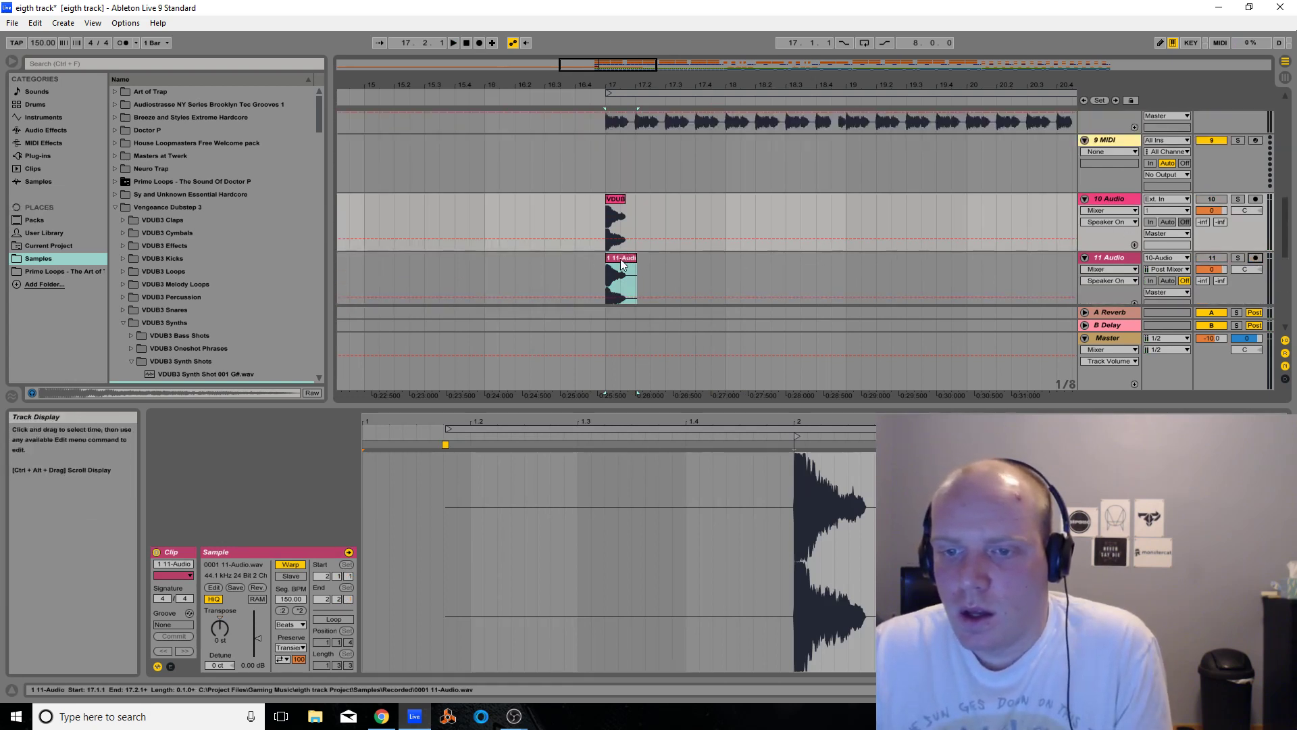
Load the 0001 11-Audio recording into Simpler on track 3 and solo that track
{"action": "left_click_drag", "start_coordinate": [621, 280], "coordinate": [337, 591]}
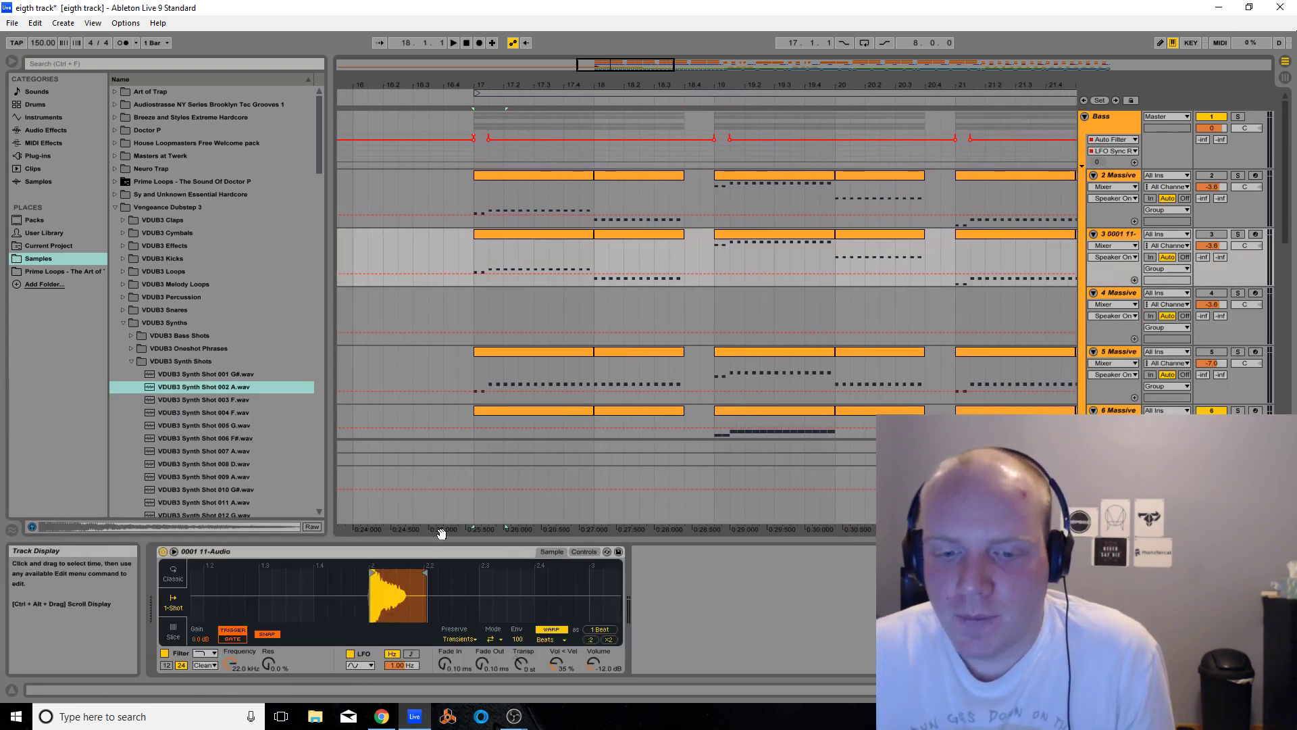
{"action": "left_click", "coordinate": [1238, 235]}
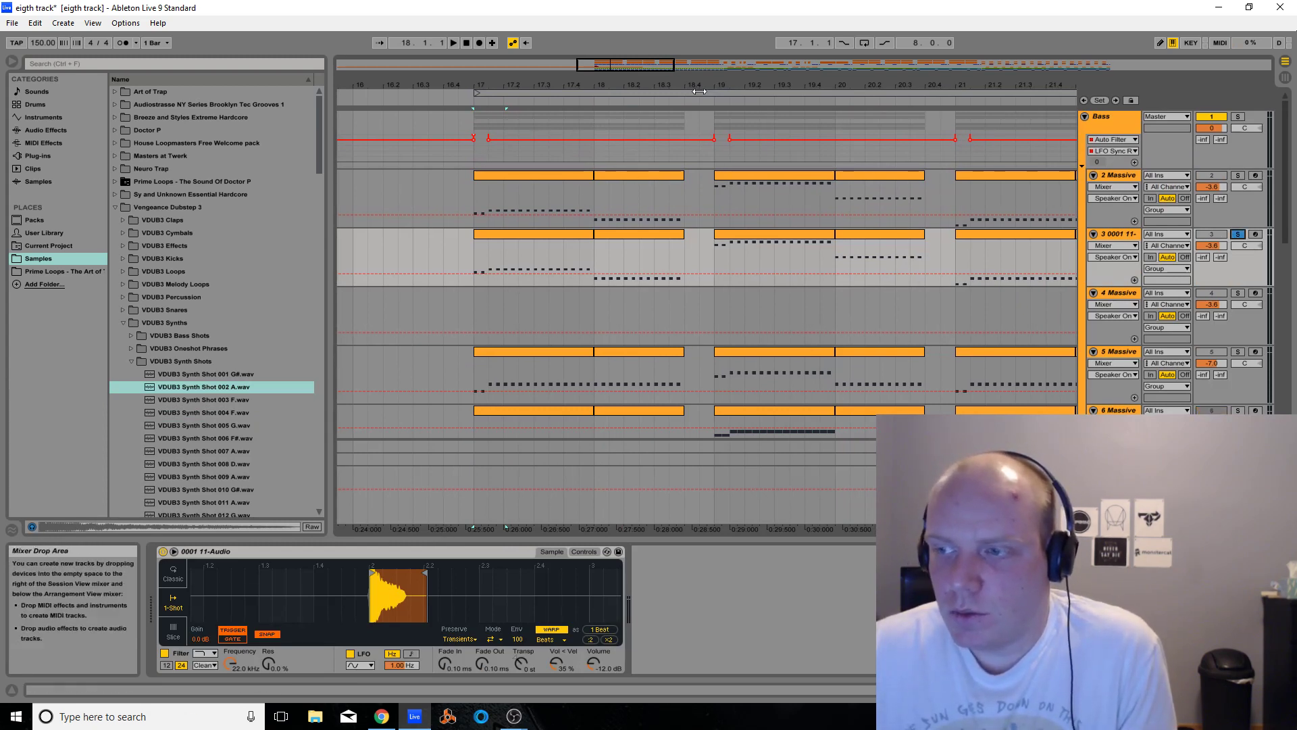
{"action": "left_click_drag", "start_coordinate": [534, 68], "coordinate": [558, 95]}
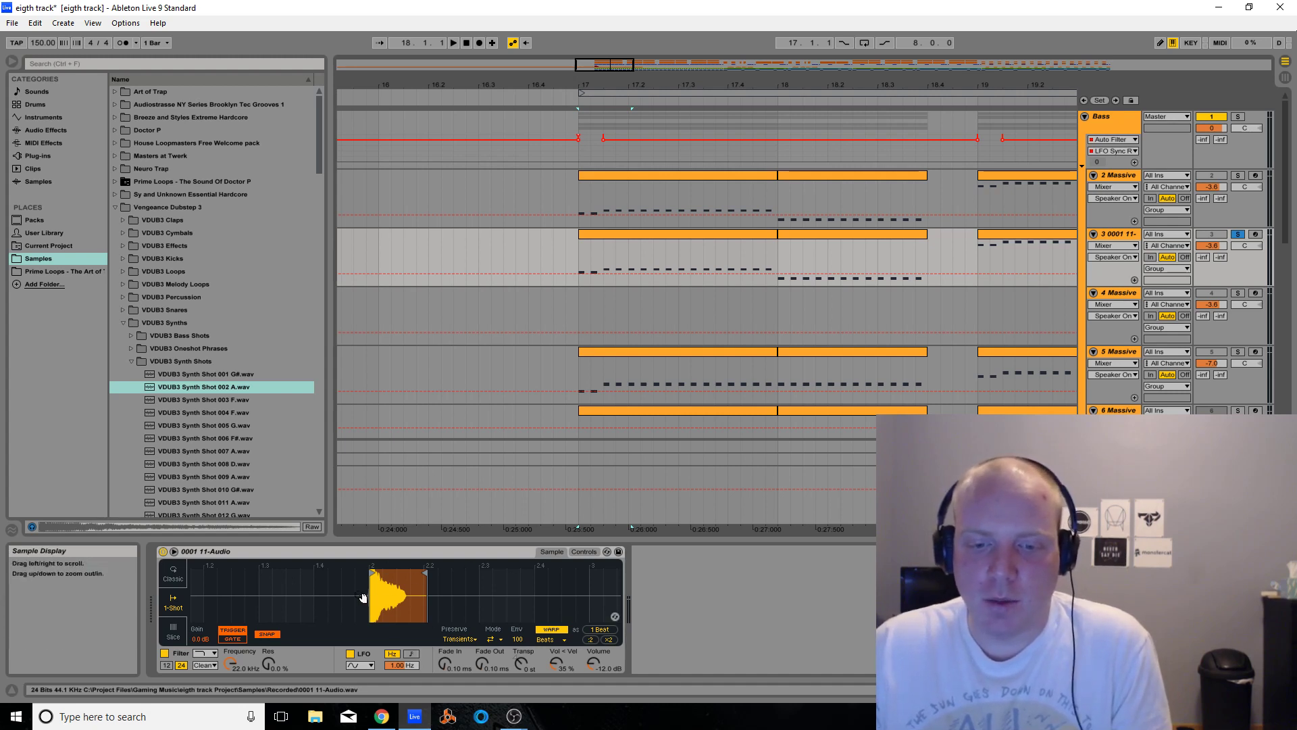
Pull the 0001 11-Audio sample's end marker far in and audition the shortened shot from bar 17
{"action": "left_click_drag", "start_coordinate": [395, 587], "coordinate": [346, 574]}
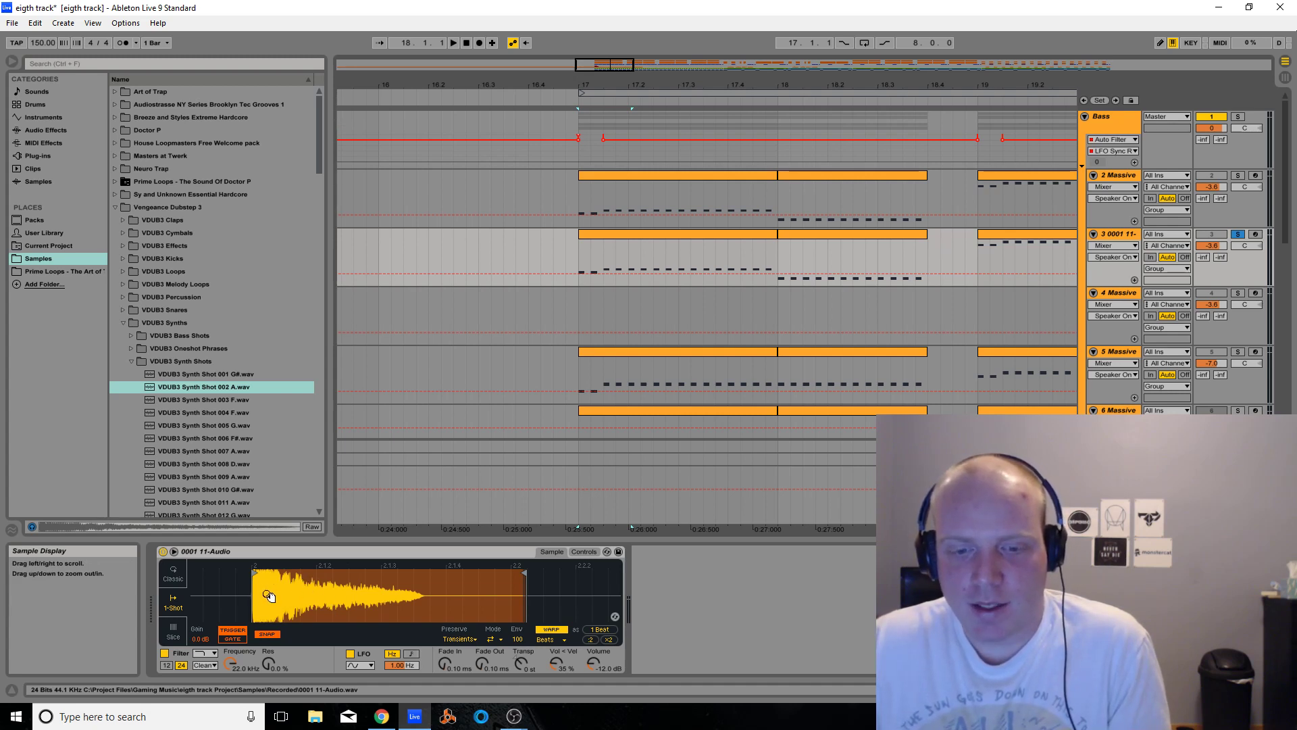
{"action": "left_click", "coordinate": [575, 112]}
{"action": "key", "text": "space"}
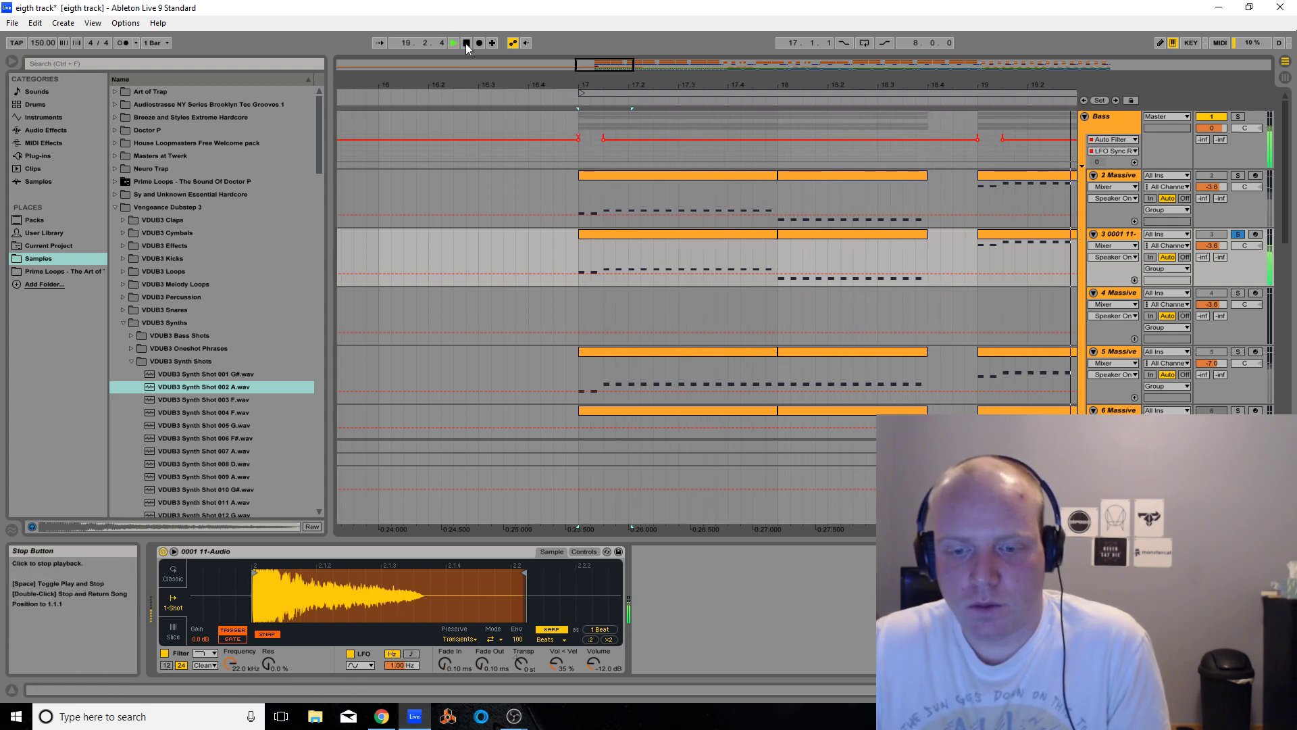
{"action": "left_click_drag", "start_coordinate": [523, 573], "coordinate": [315, 580]}
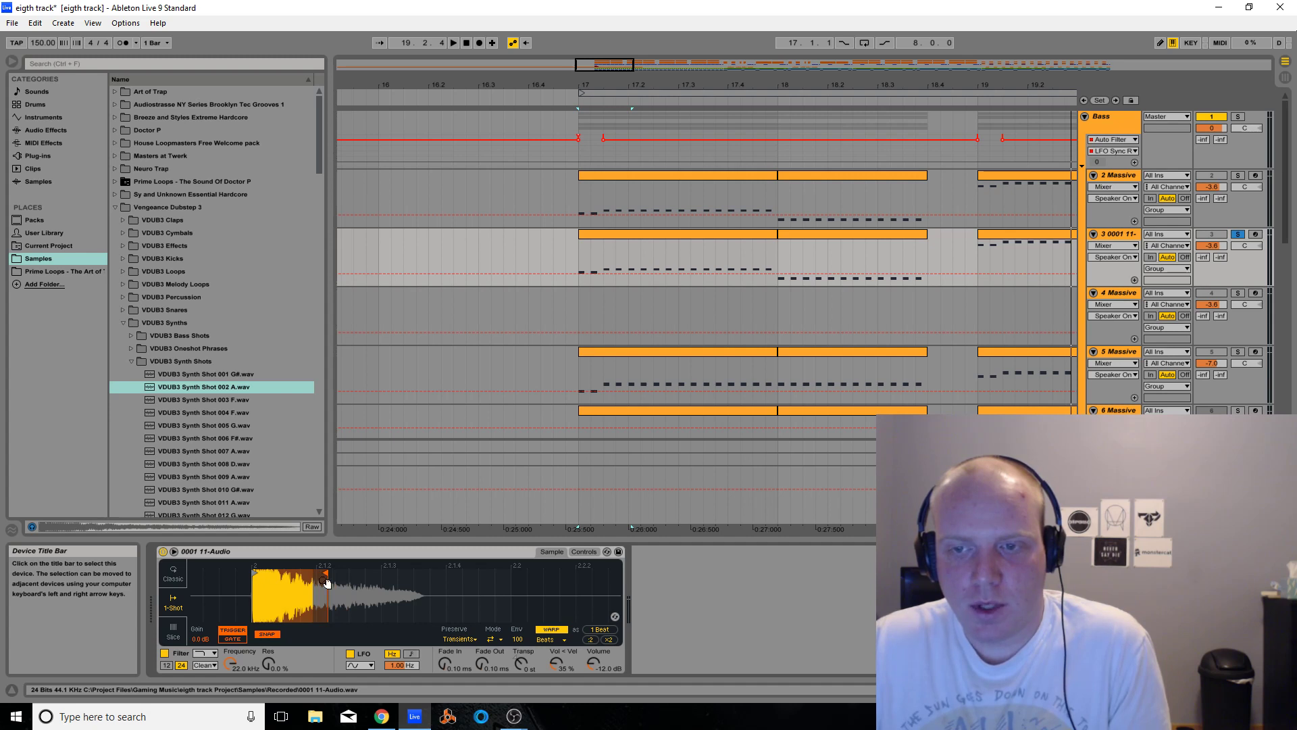
{"action": "key", "text": "space"}
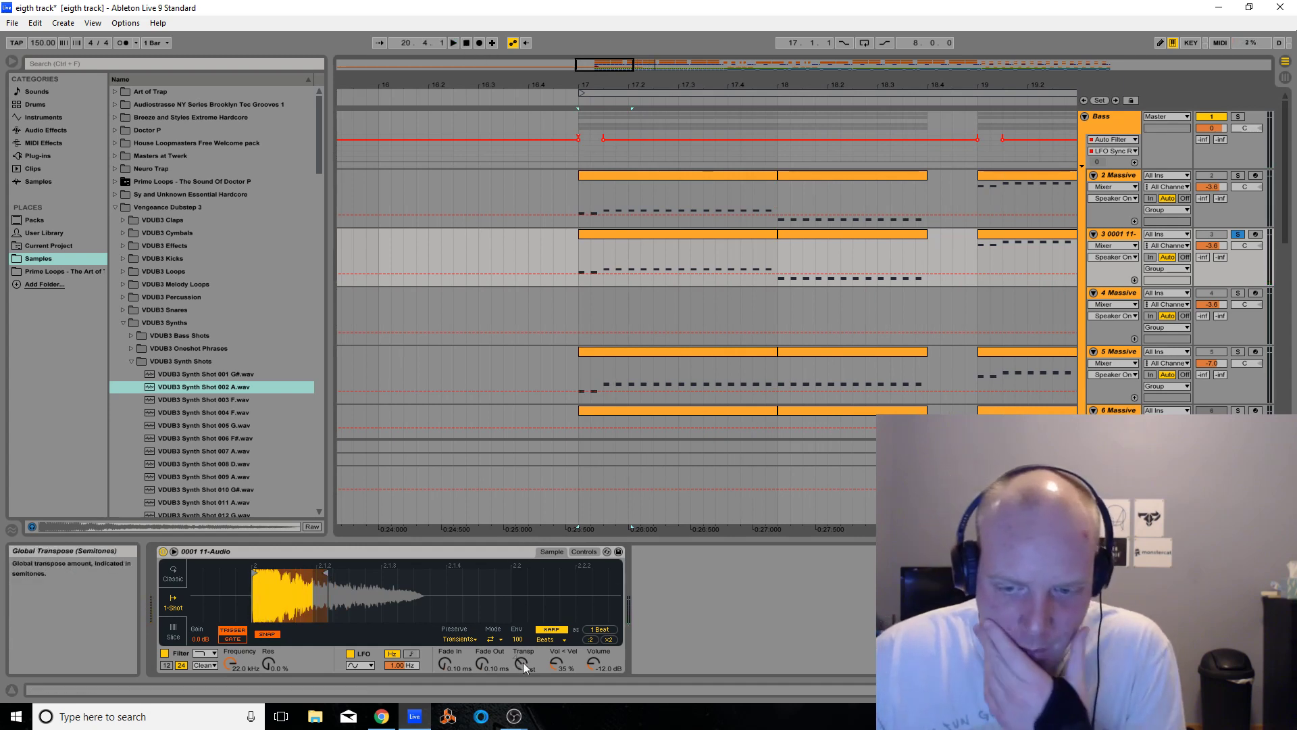
Raise the shot's Transp in Simpler, then bring it back down, auditioning from bar 17
{"action": "left_click_drag", "start_coordinate": [524, 666], "coordinate": [524, 659]}
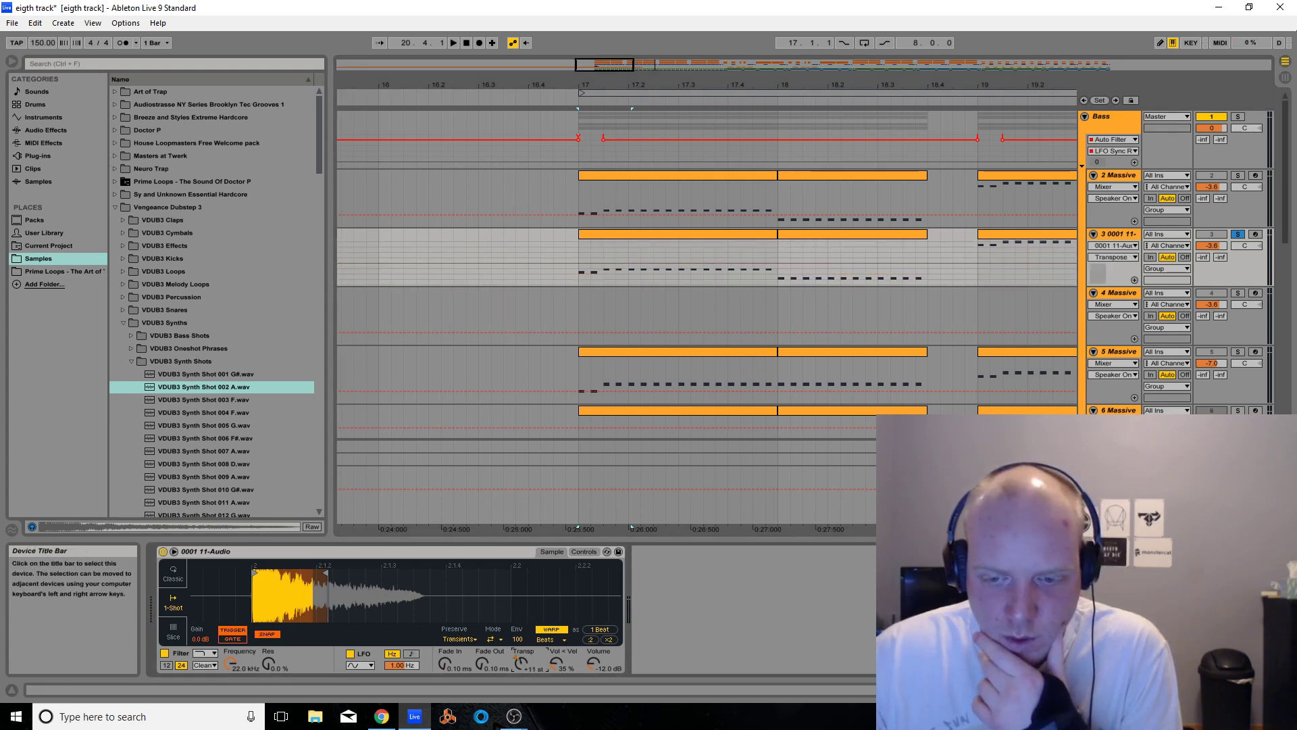
{"action": "key", "text": "space"}
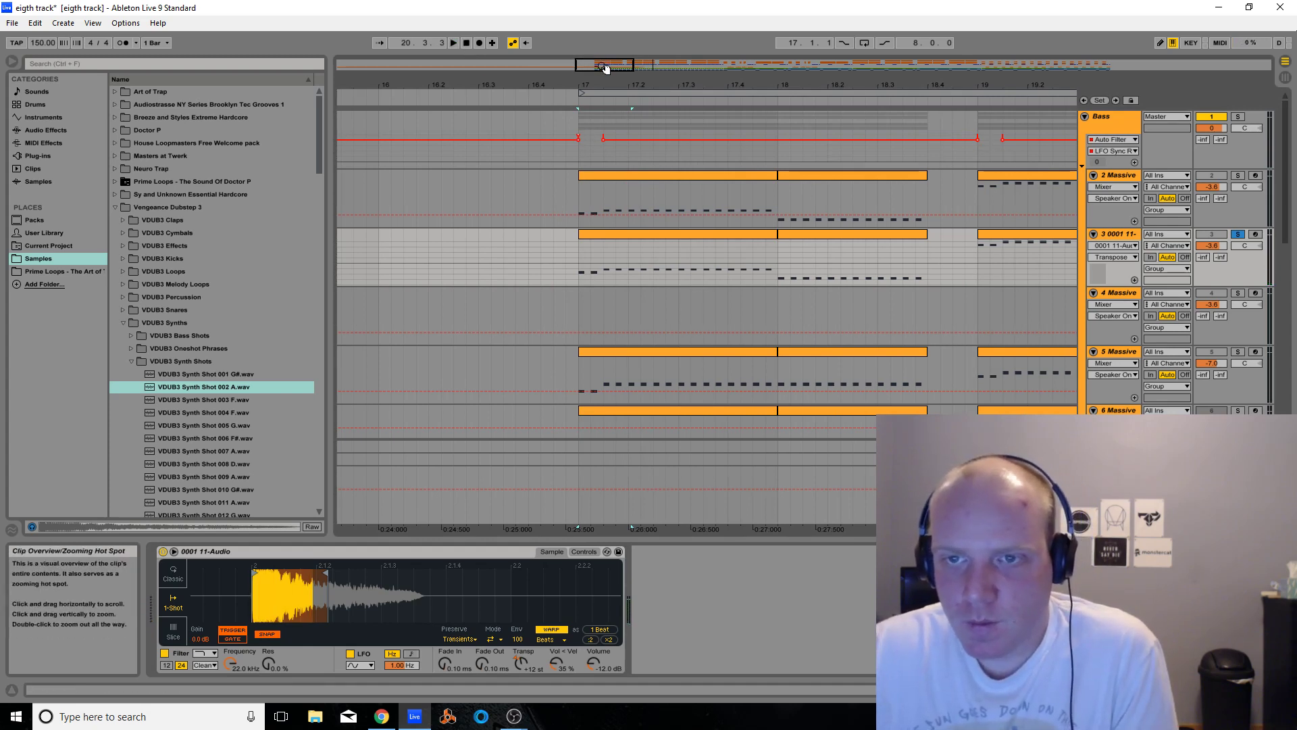
{"action": "left_click_drag", "start_coordinate": [587, 50], "coordinate": [594, 228]}
{"action": "left_click_drag", "start_coordinate": [530, 661], "coordinate": [529, 670]}
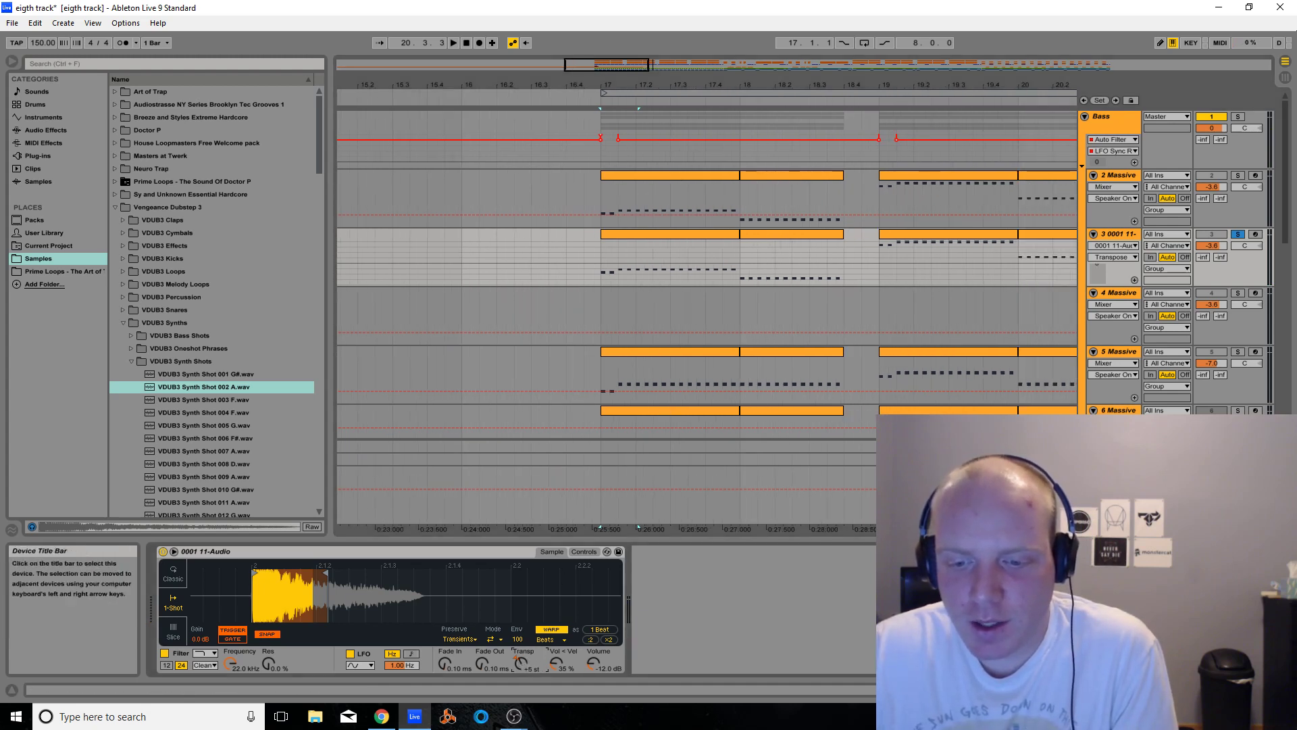
{"action": "left_click", "coordinate": [587, 100]}
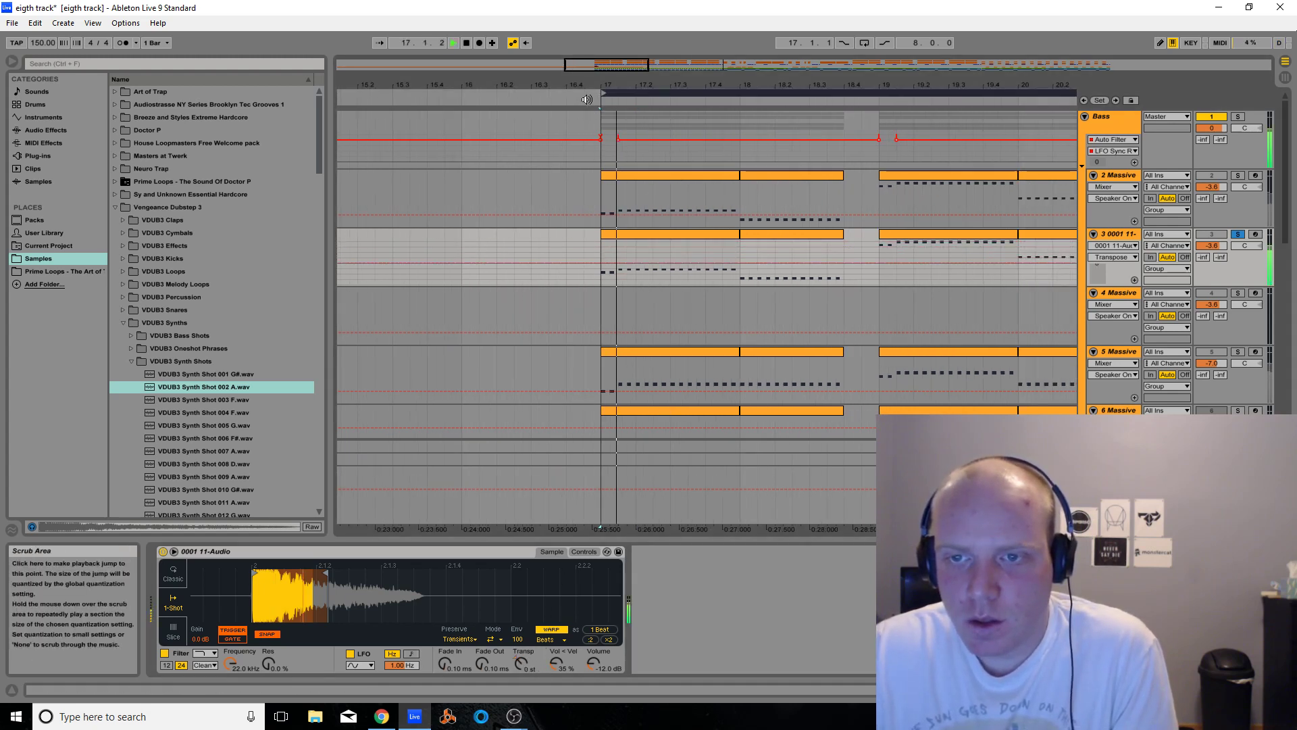
{"action": "left_click", "coordinate": [467, 44]}
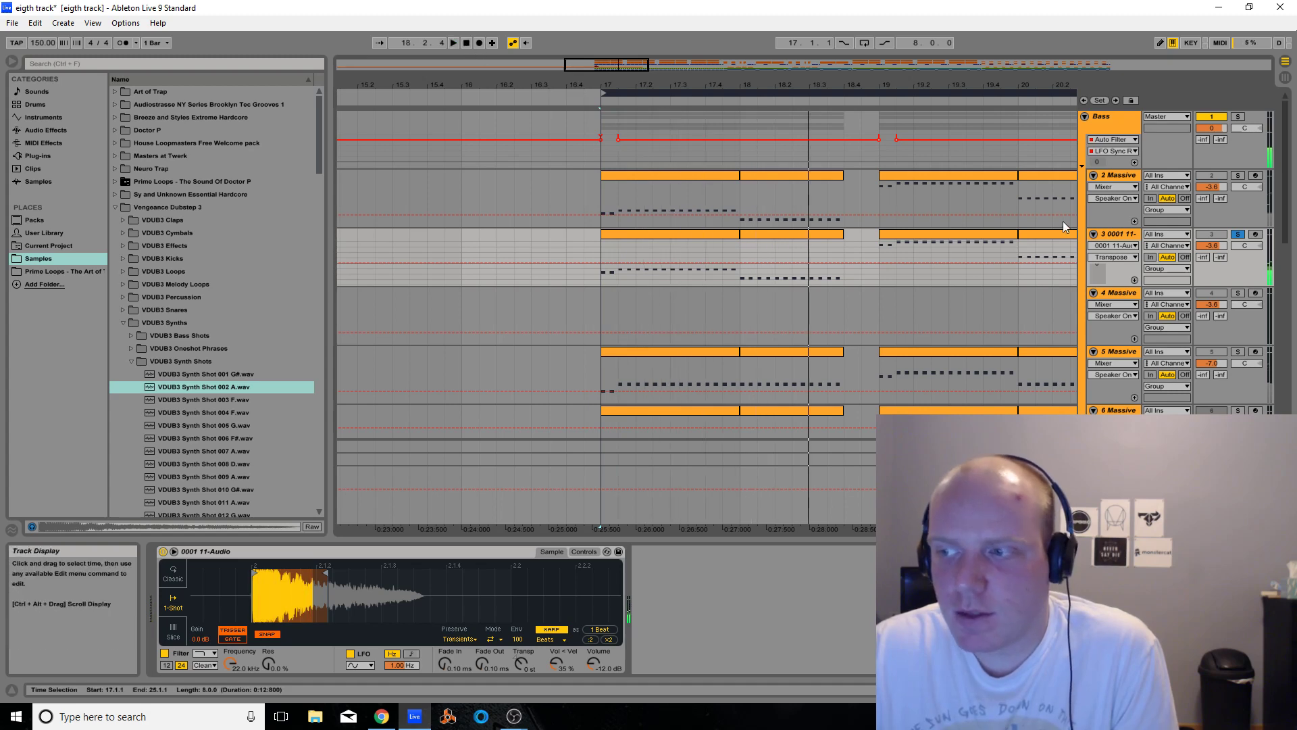
Unsolo synth shot track 3 and lower its volume while playing from around bar 14
{"action": "left_click_drag", "start_coordinate": [613, 63], "coordinate": [970, 159]}
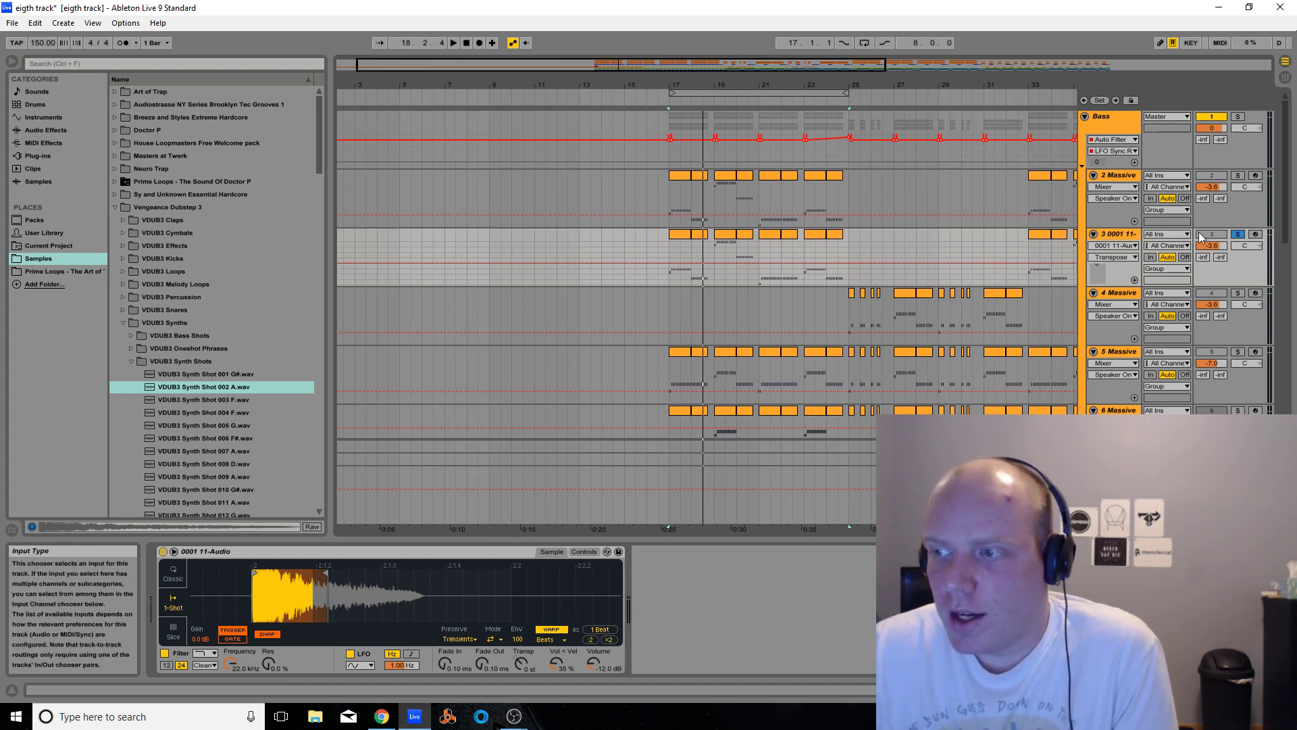
{"action": "left_click", "coordinate": [1237, 234]}
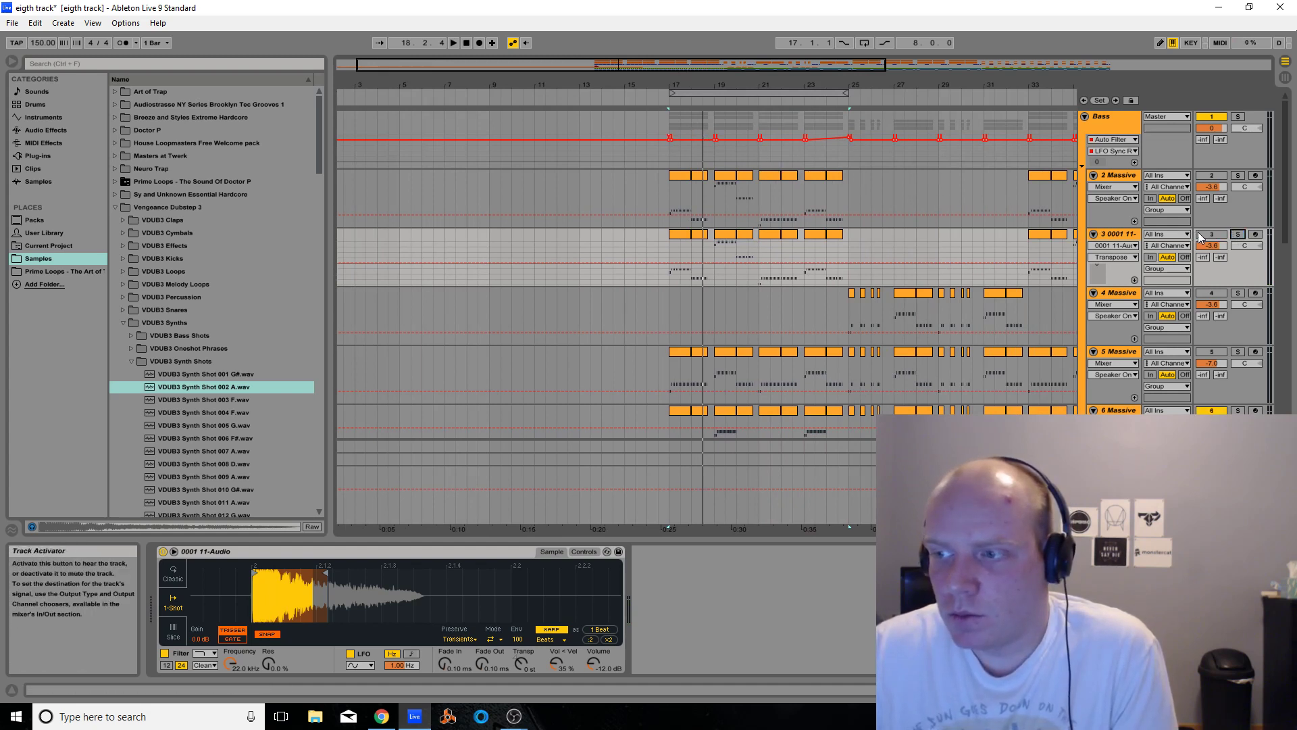
{"action": "left_click", "coordinate": [596, 97]}
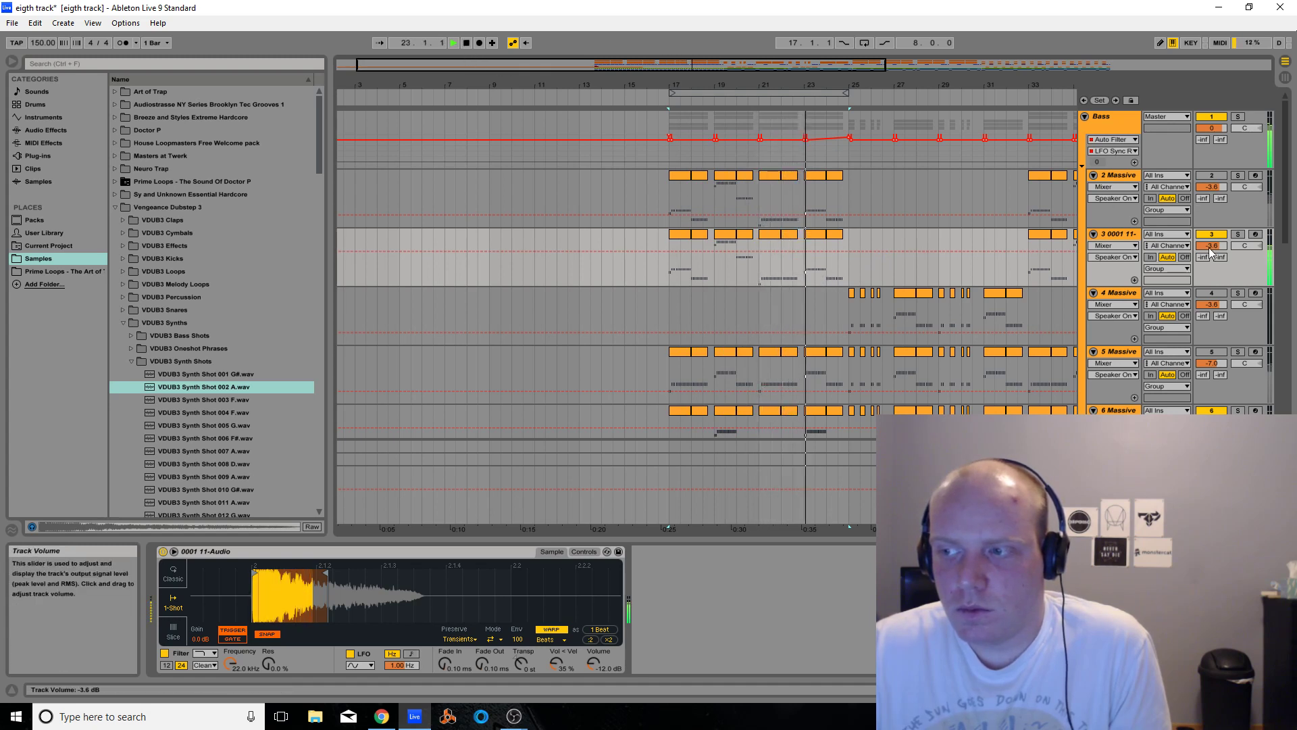
{"action": "left_click_drag", "start_coordinate": [1211, 245], "coordinate": [1209, 259]}
{"action": "key", "text": "space"}
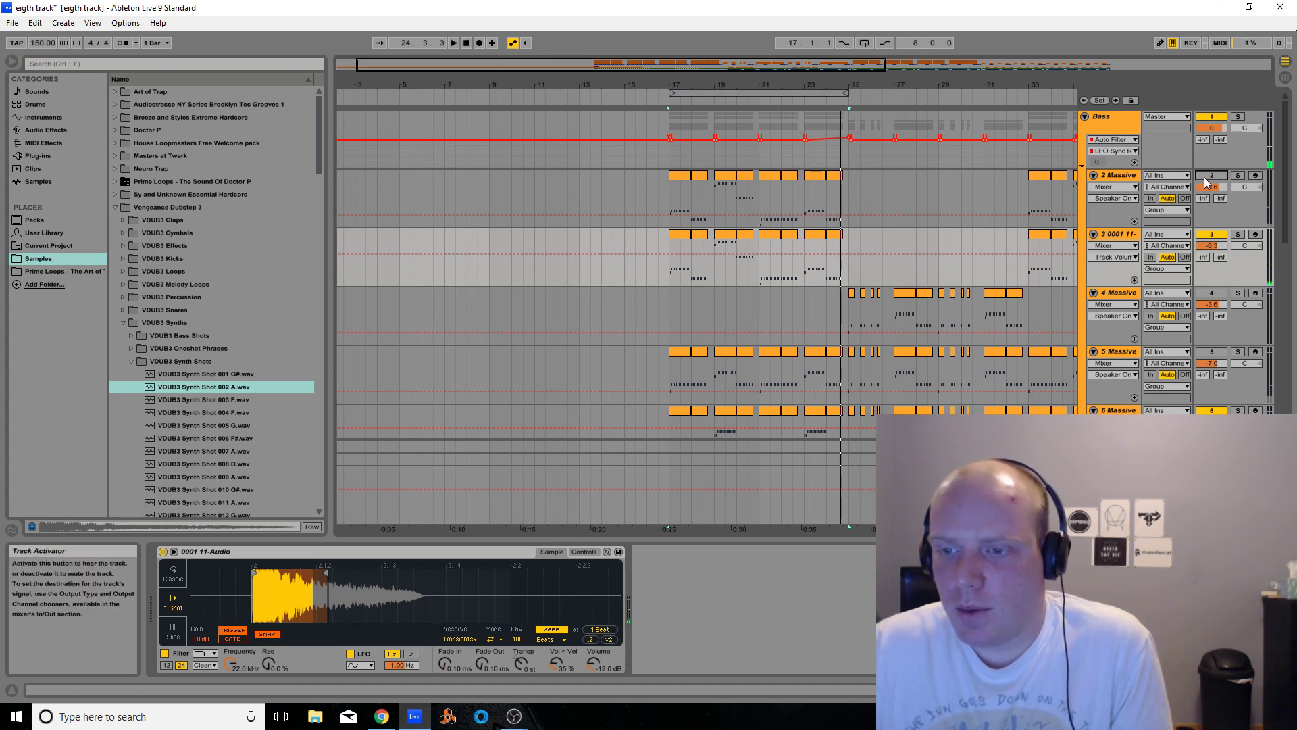
Reactivate track 5 and lower track 3 further to about -9.7 dB, playing from bar 15
{"action": "left_click", "coordinate": [1211, 352]}
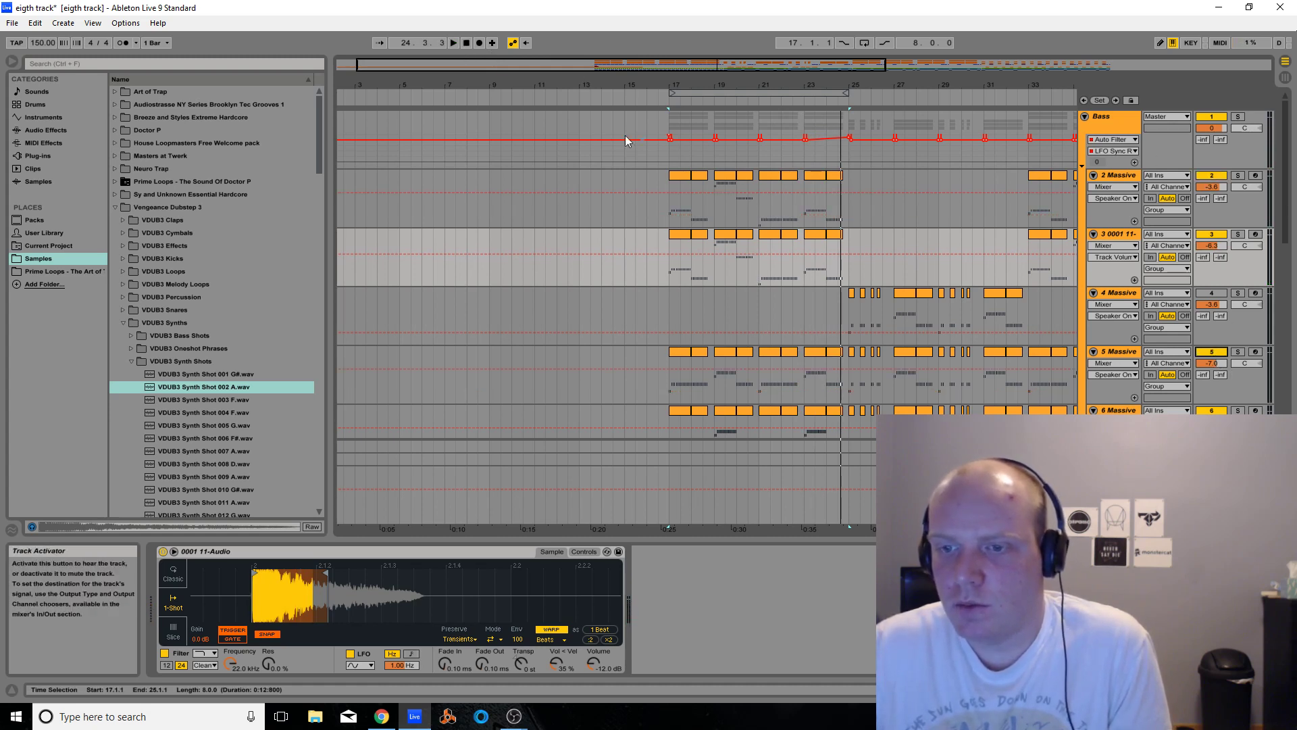
{"action": "left_click", "coordinate": [629, 102]}
{"action": "key", "text": "minus"}
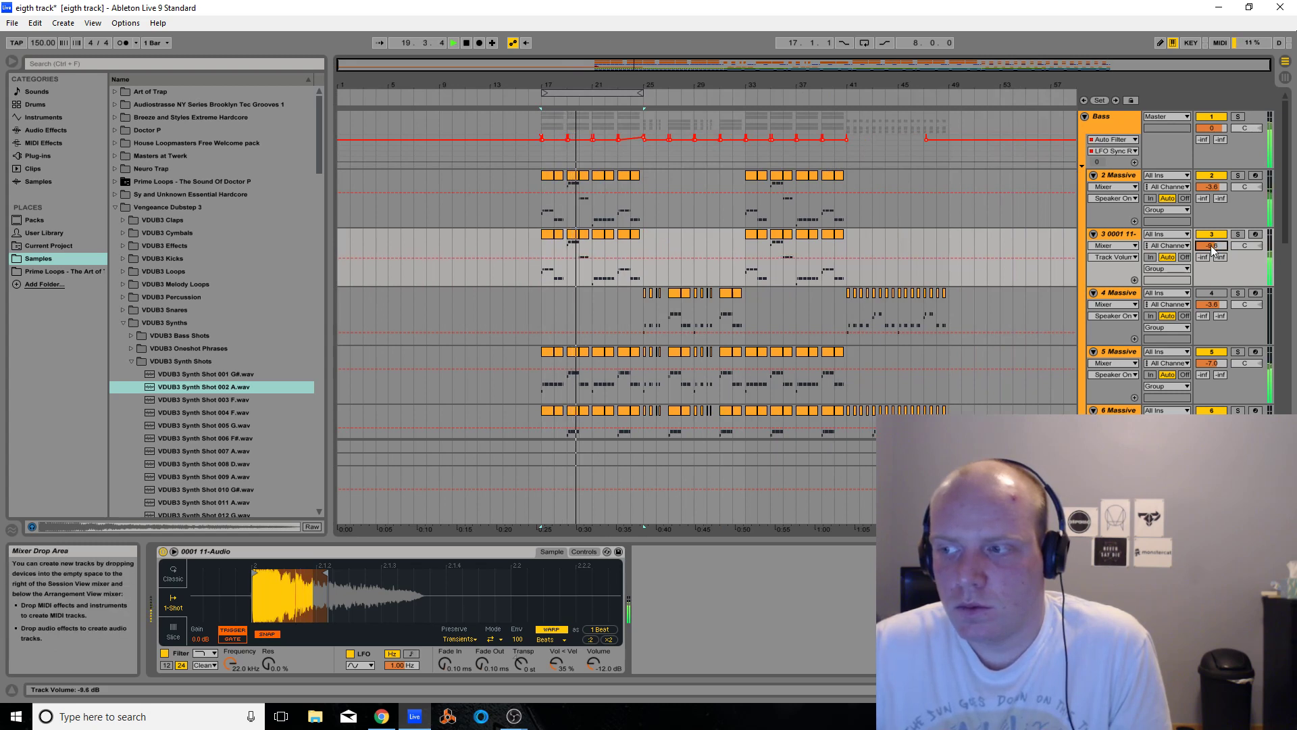
{"action": "left_click_drag", "start_coordinate": [1200, 247], "coordinate": [1206, 249]}
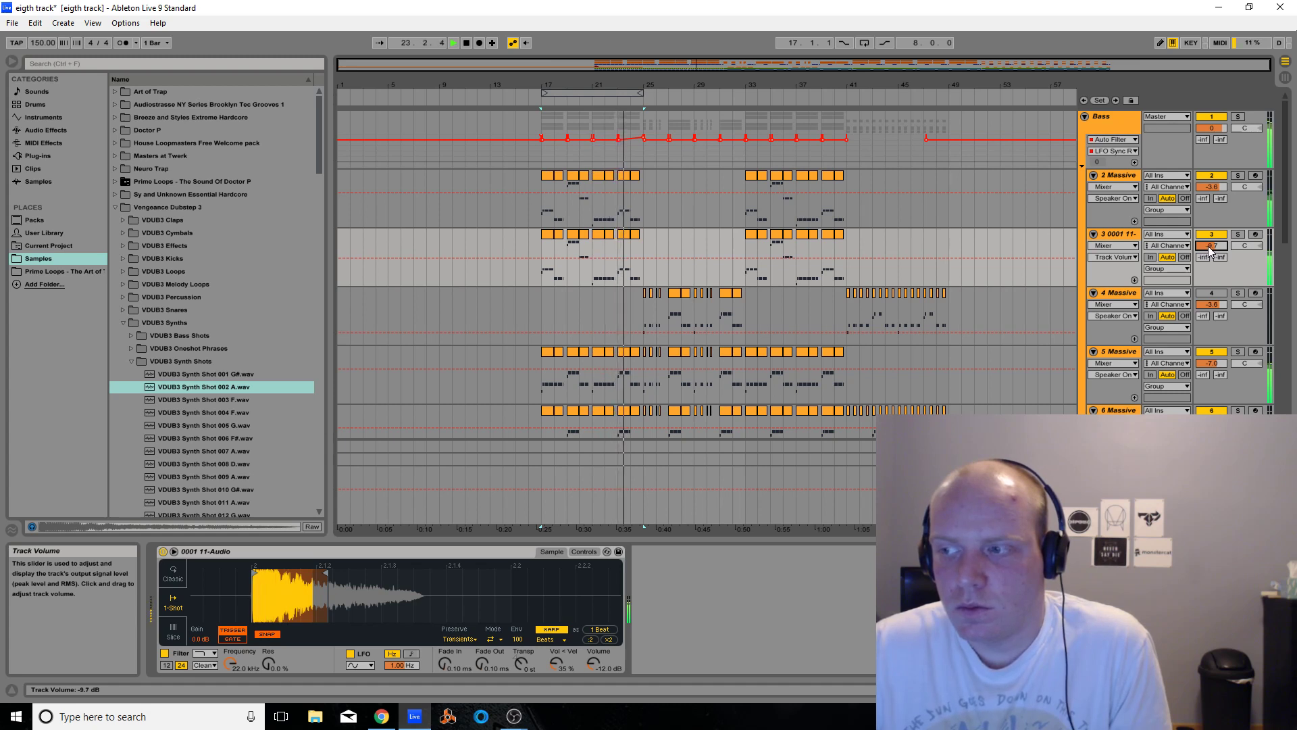
{"action": "left_click", "coordinate": [467, 43]}
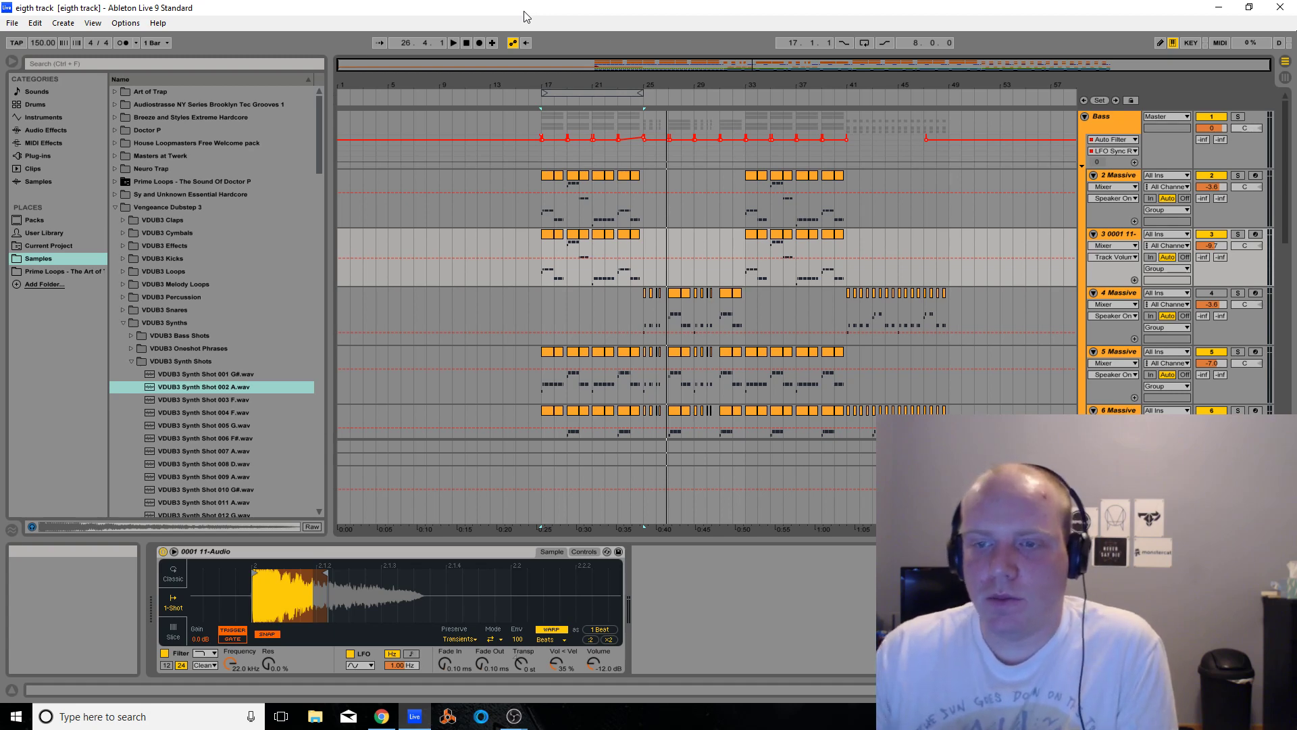
{"action": "scroll", "coordinate": [794, 300], "scroll_direction": "down", "scroll_amount": 5}
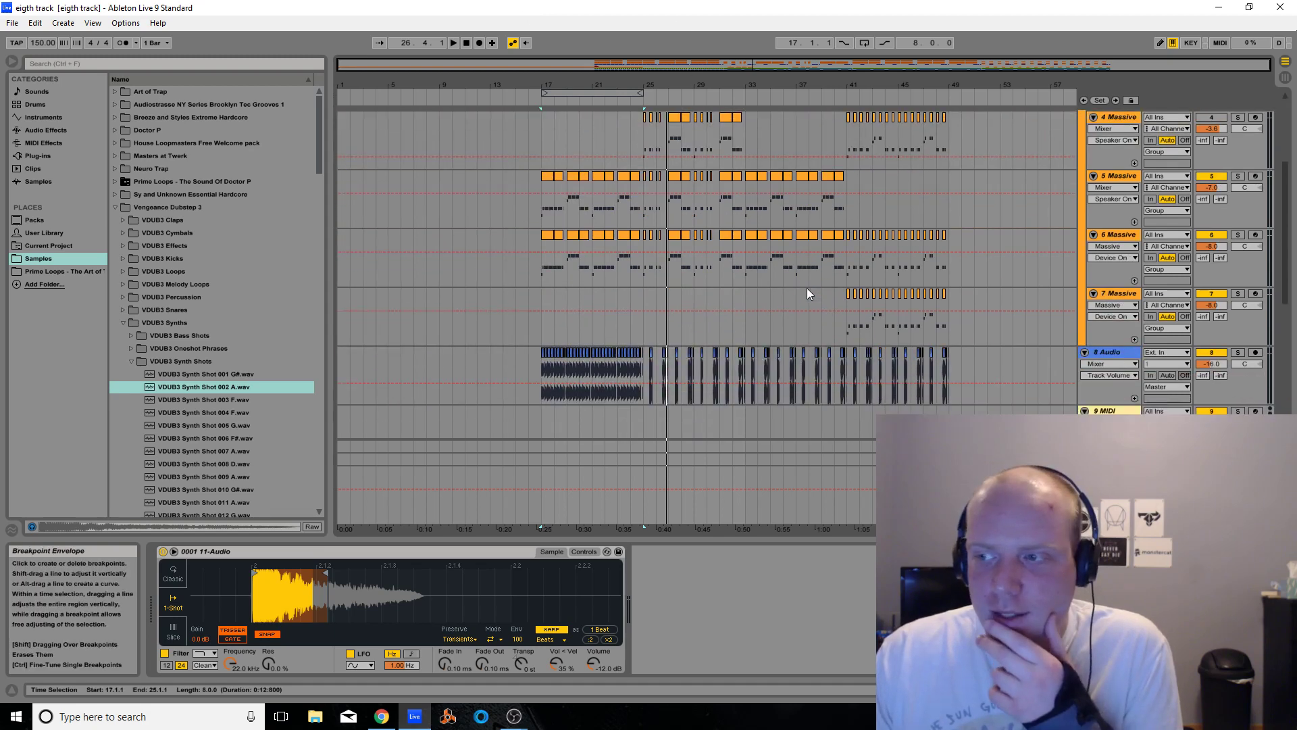
{"action": "scroll", "coordinate": [808, 288], "scroll_direction": "up", "scroll_amount": 2}
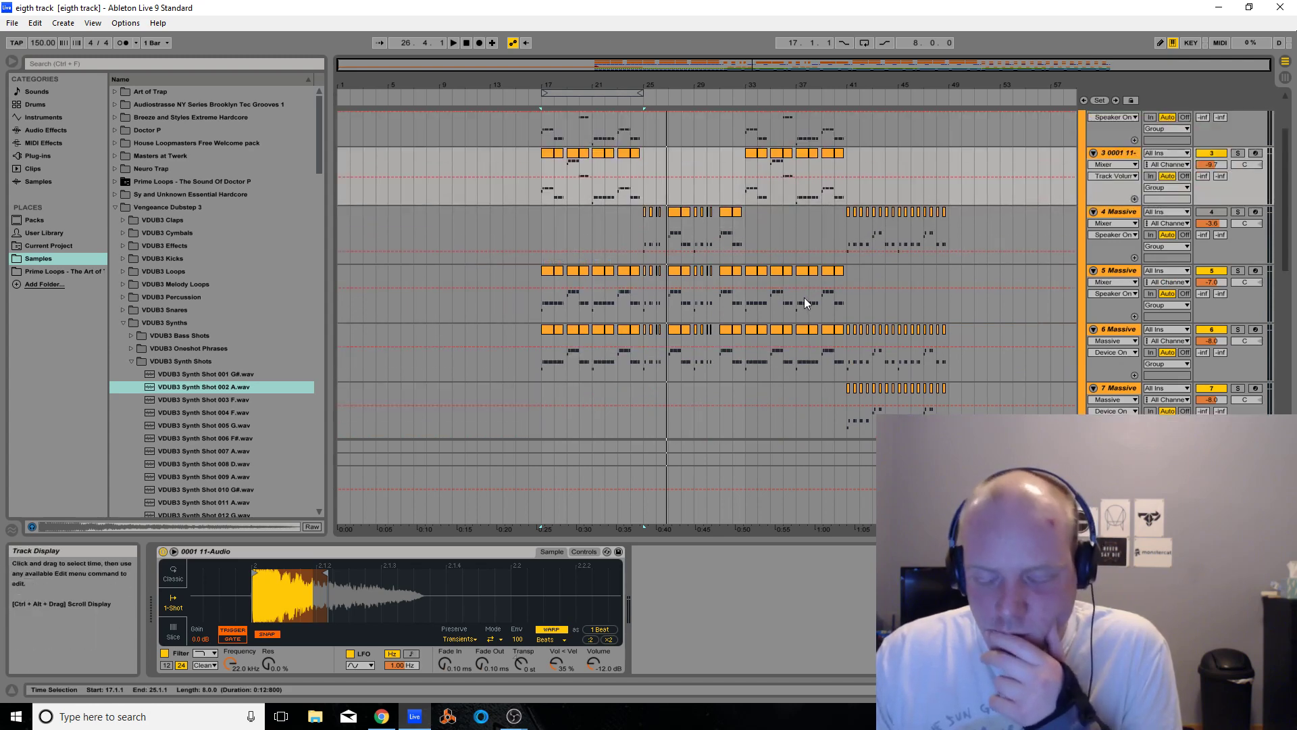
{"action": "scroll", "coordinate": [804, 303], "scroll_direction": "down", "scroll_amount": 8}
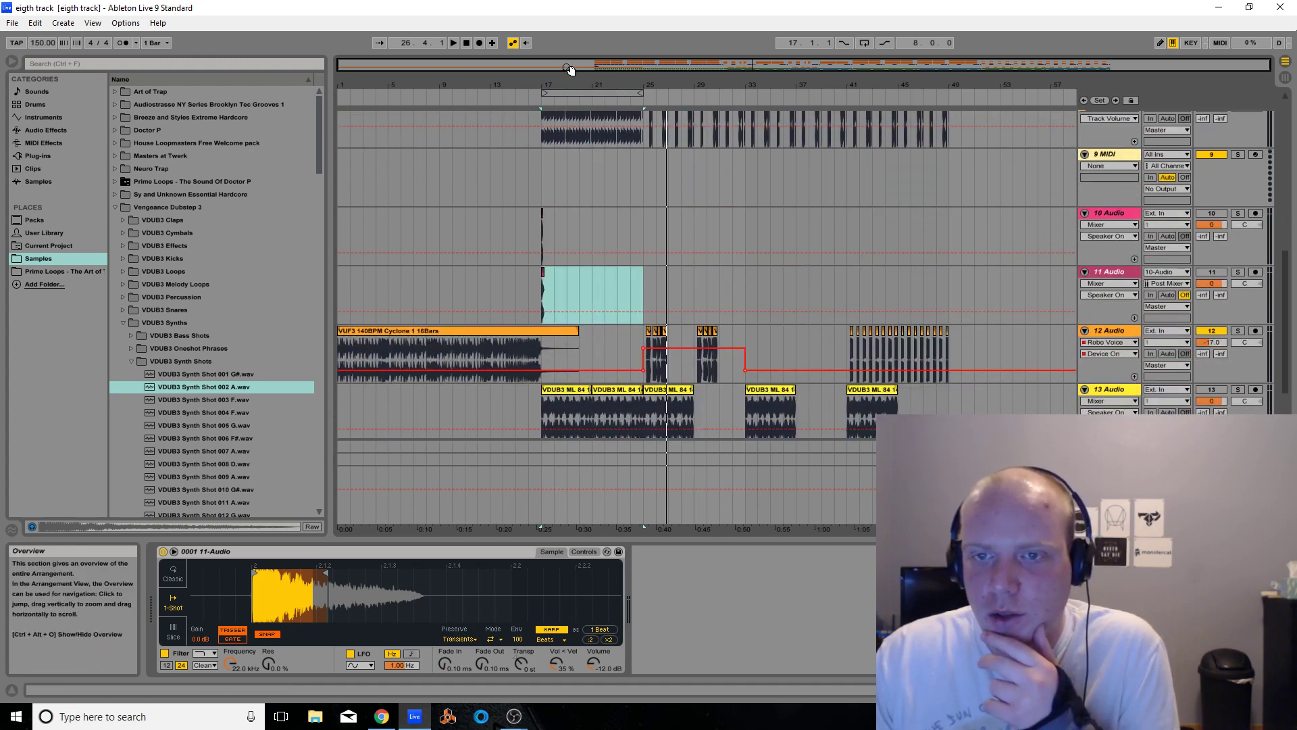
Activate tracks 10 and 11, solo track 10 and audition the original VDUB3 shot at bar 17
{"action": "key", "text": "plus"}
{"action": "key", "text": "plus"}
{"action": "key", "text": "plus"}
{"action": "key", "text": "plus"}
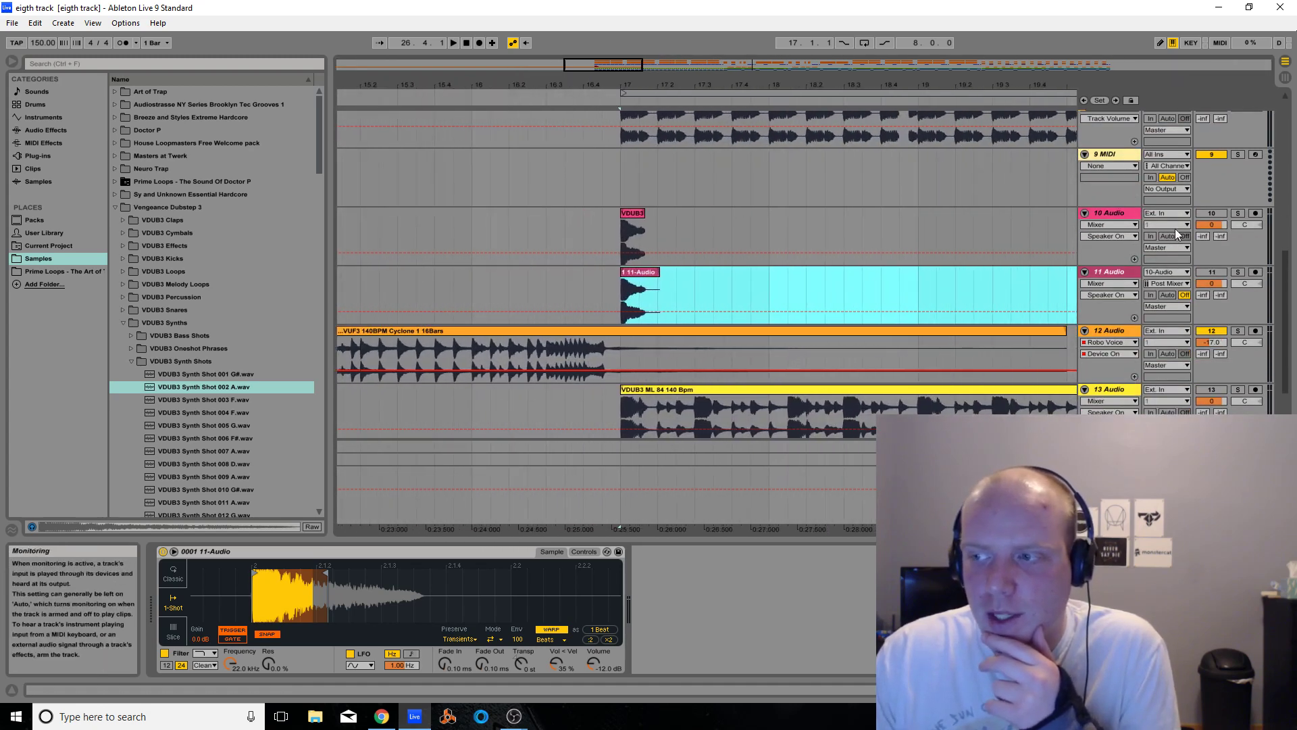
{"action": "left_click", "coordinate": [1211, 213]}
{"action": "left_click", "coordinate": [1212, 272]}
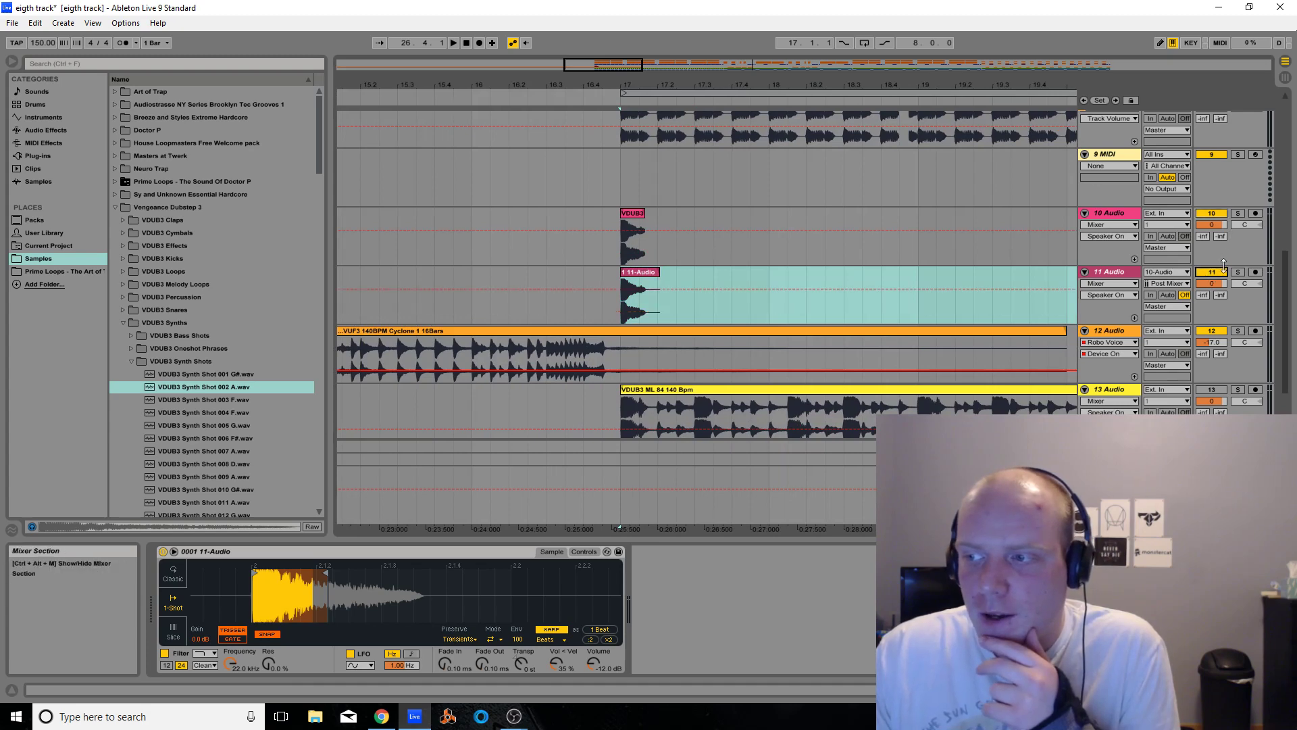
{"action": "left_click", "coordinate": [1237, 213]}
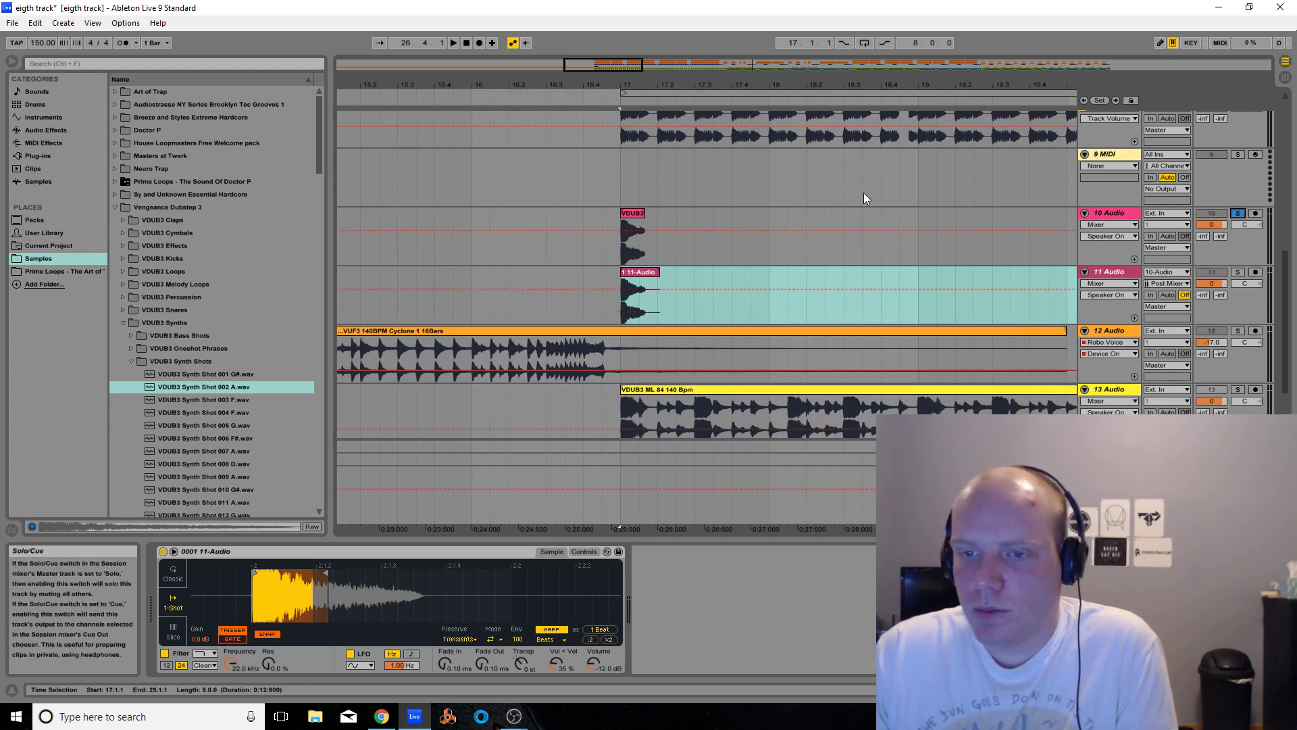
{"action": "left_click", "coordinate": [638, 213]}
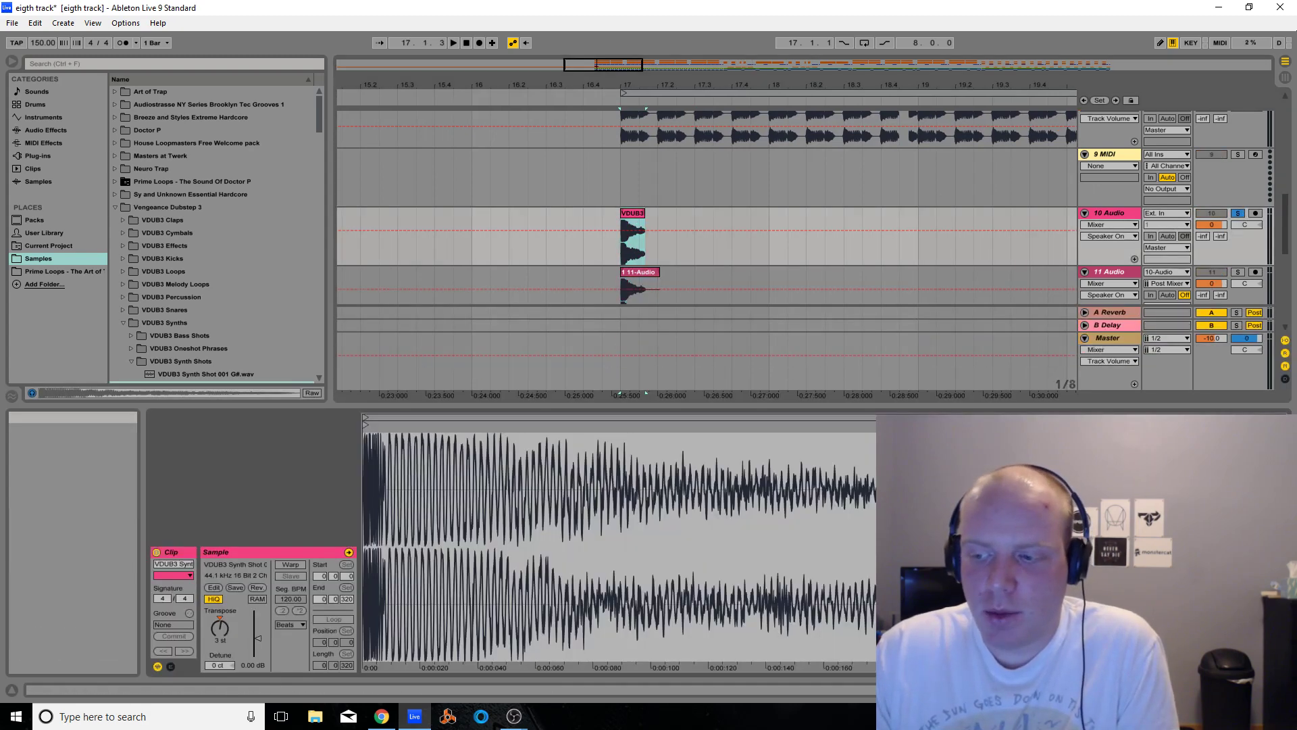
{"action": "left_click_drag", "start_coordinate": [220, 627], "coordinate": [220, 635]}
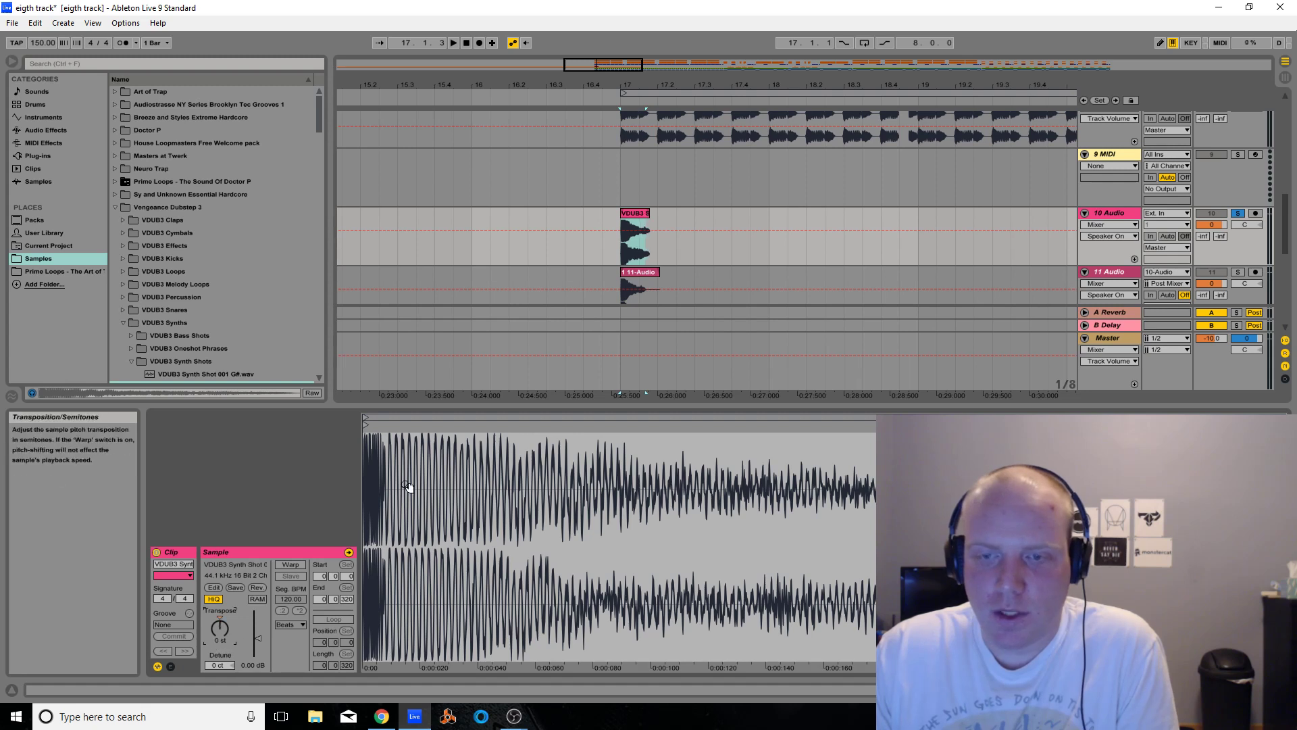
{"action": "left_click", "coordinate": [454, 42]}
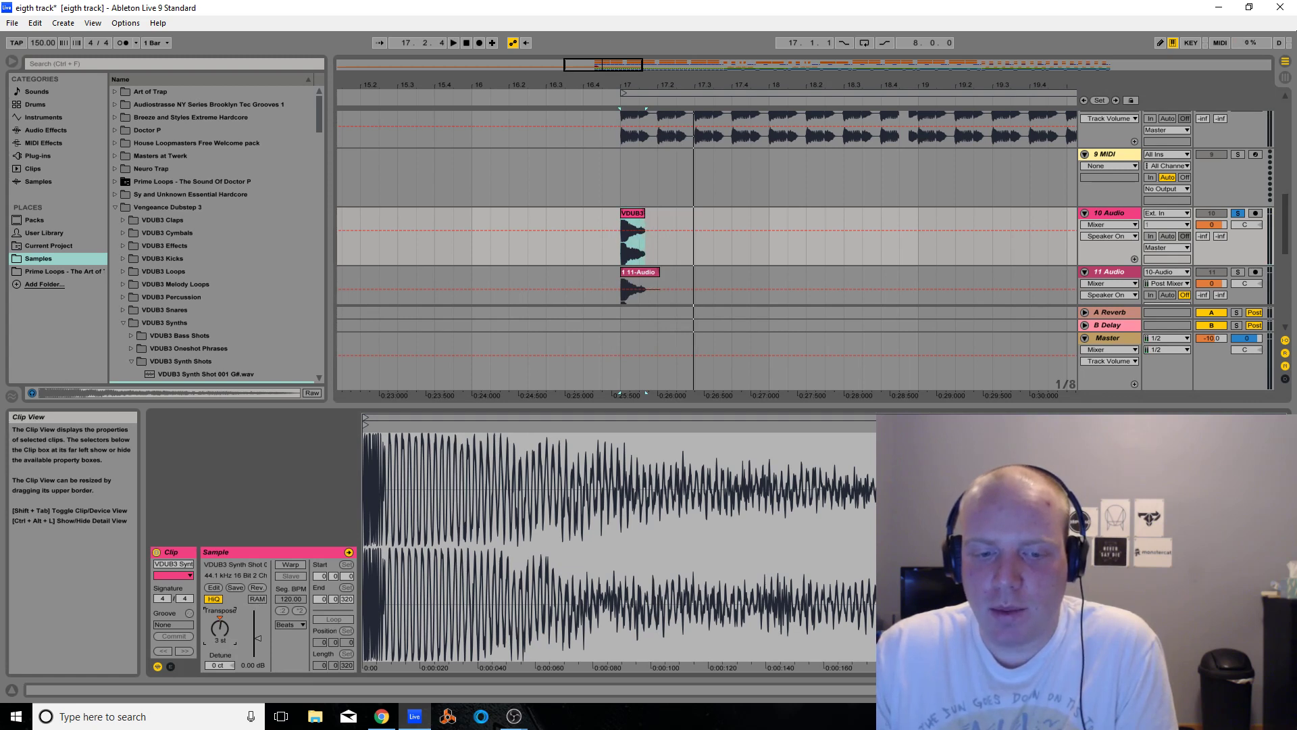
{"action": "left_click", "coordinate": [453, 43]}
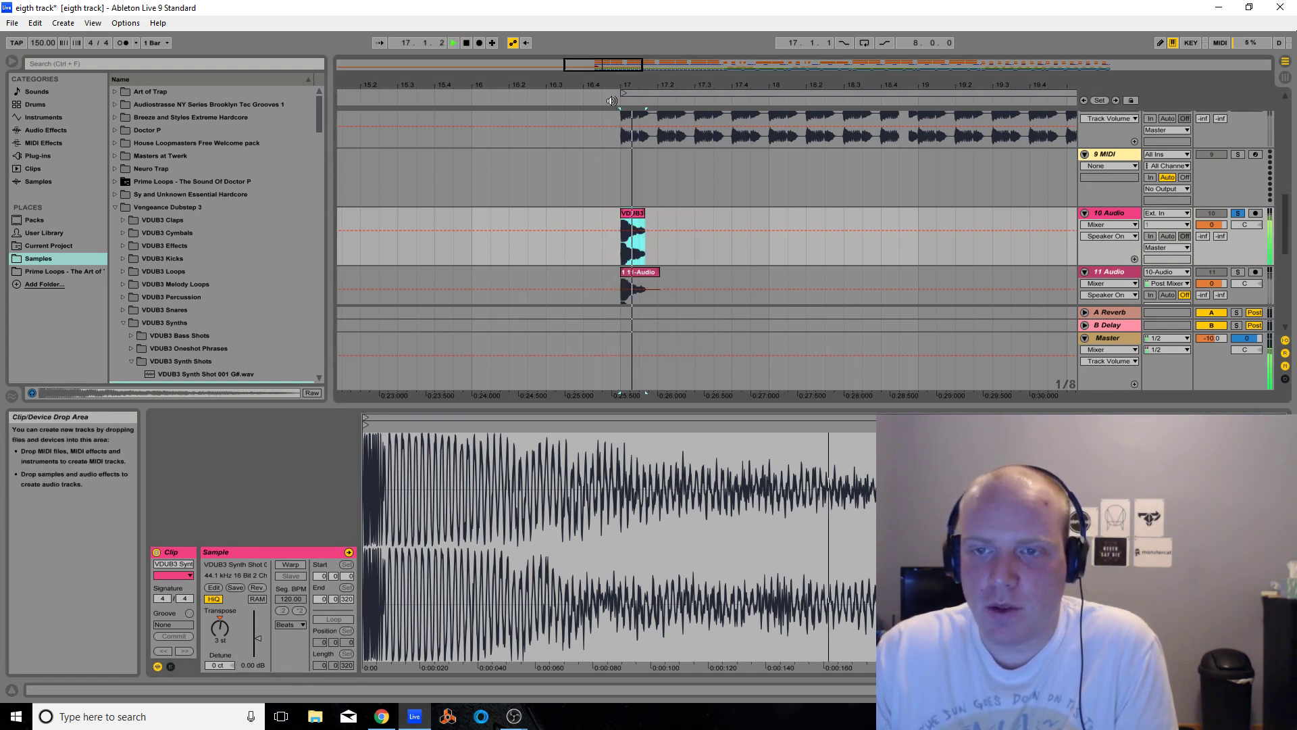
{"action": "left_click", "coordinate": [463, 44]}
Solo the resampled track 11 instead and audition it from bar 17
{"action": "scroll", "coordinate": [773, 193], "scroll_direction": "down", "scroll_amount": 1}
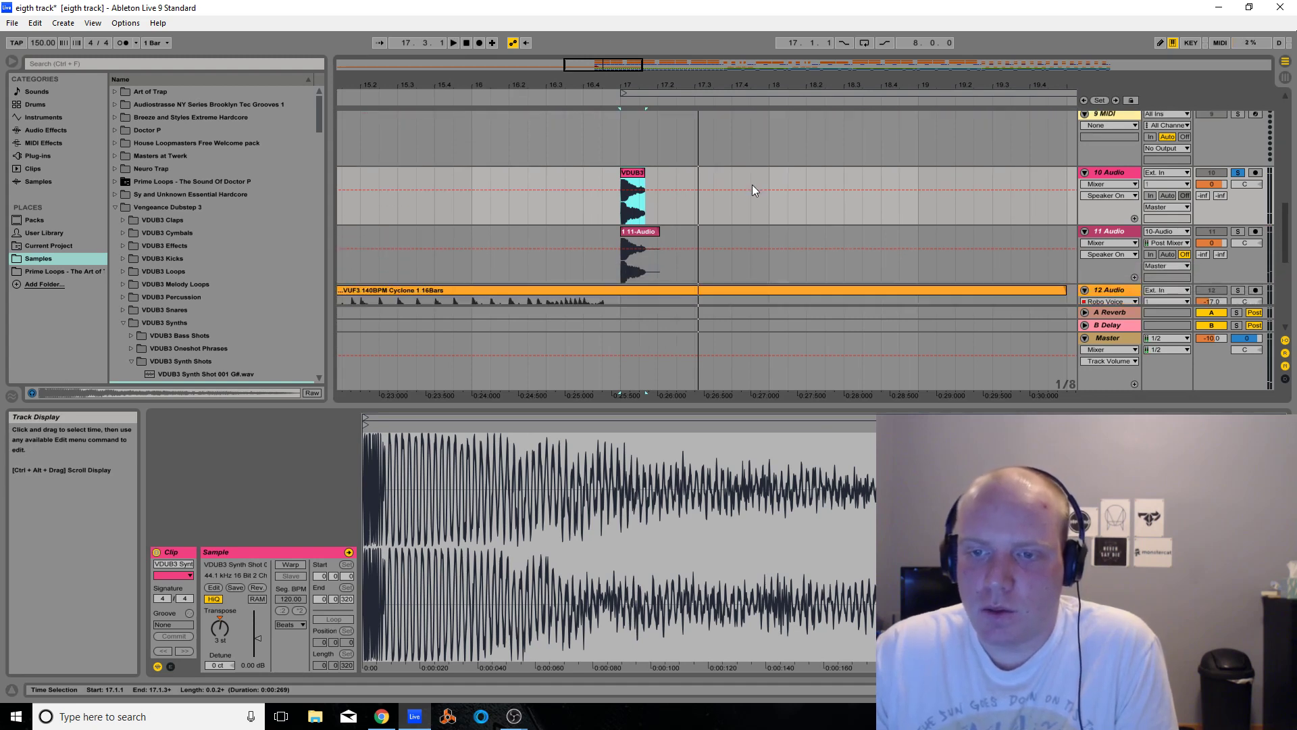
{"action": "left_click", "coordinate": [1237, 231]}
{"action": "left_click", "coordinate": [611, 100]}
{"action": "left_click", "coordinate": [466, 43]}
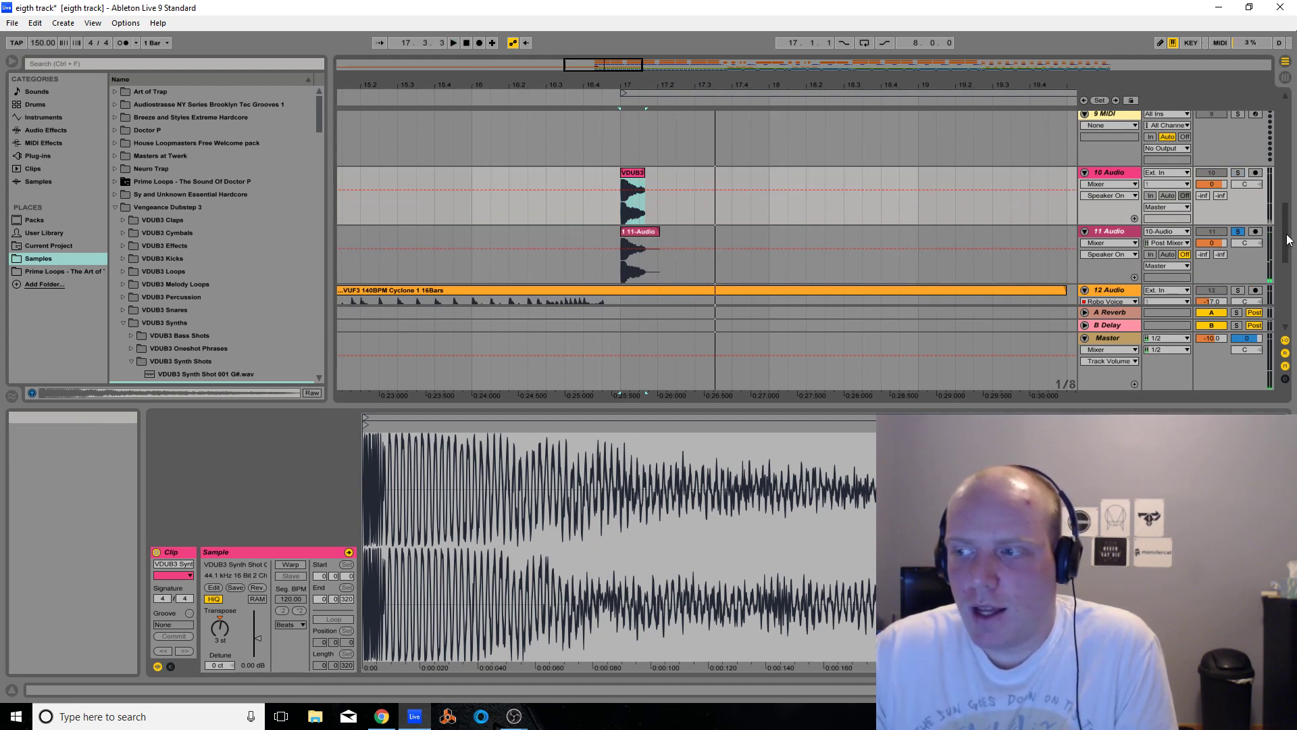
{"action": "left_click_drag", "start_coordinate": [1288, 238], "coordinate": [1274, 99]}
Select track 3, collapse the VDUB3 Synth Shots folder and hide the browser
{"action": "left_click", "coordinate": [1108, 270]}
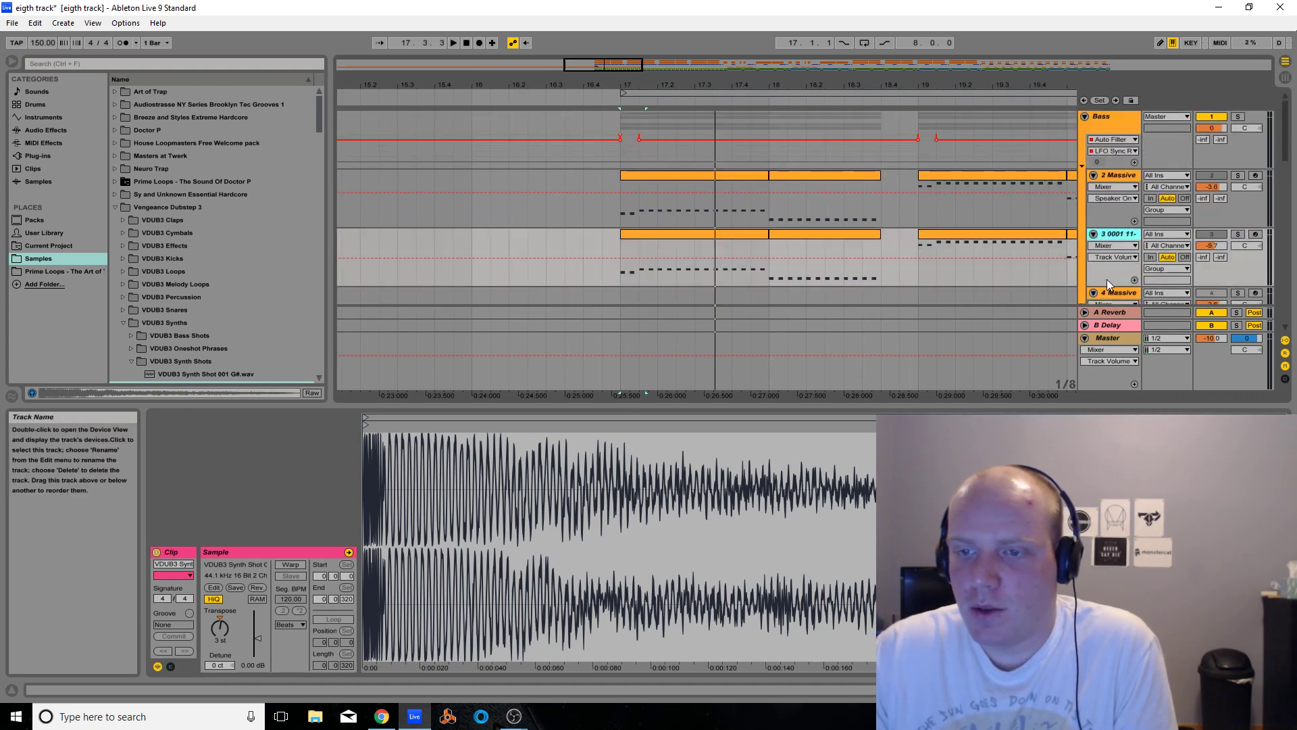
{"action": "key", "text": "shift+Tab"}
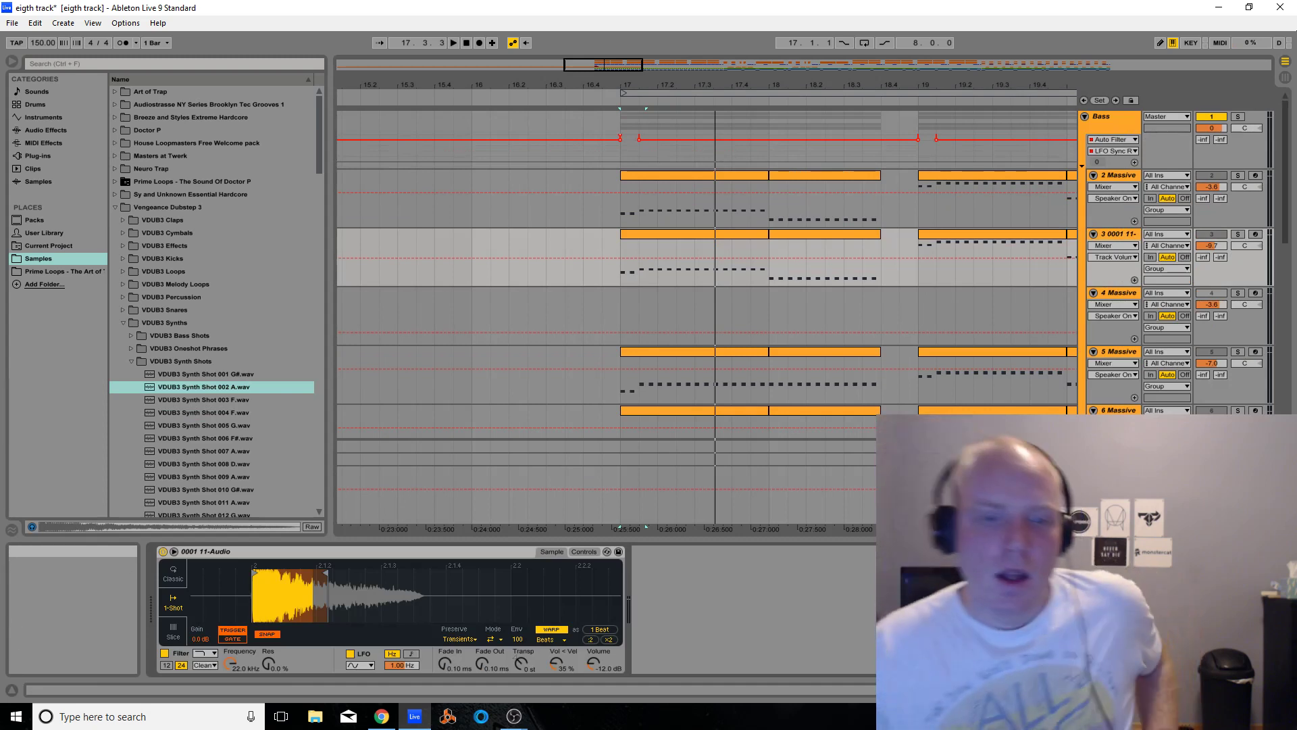
{"action": "left_click", "coordinate": [132, 361]}
{"action": "key", "text": "ctrl+alt+b"}
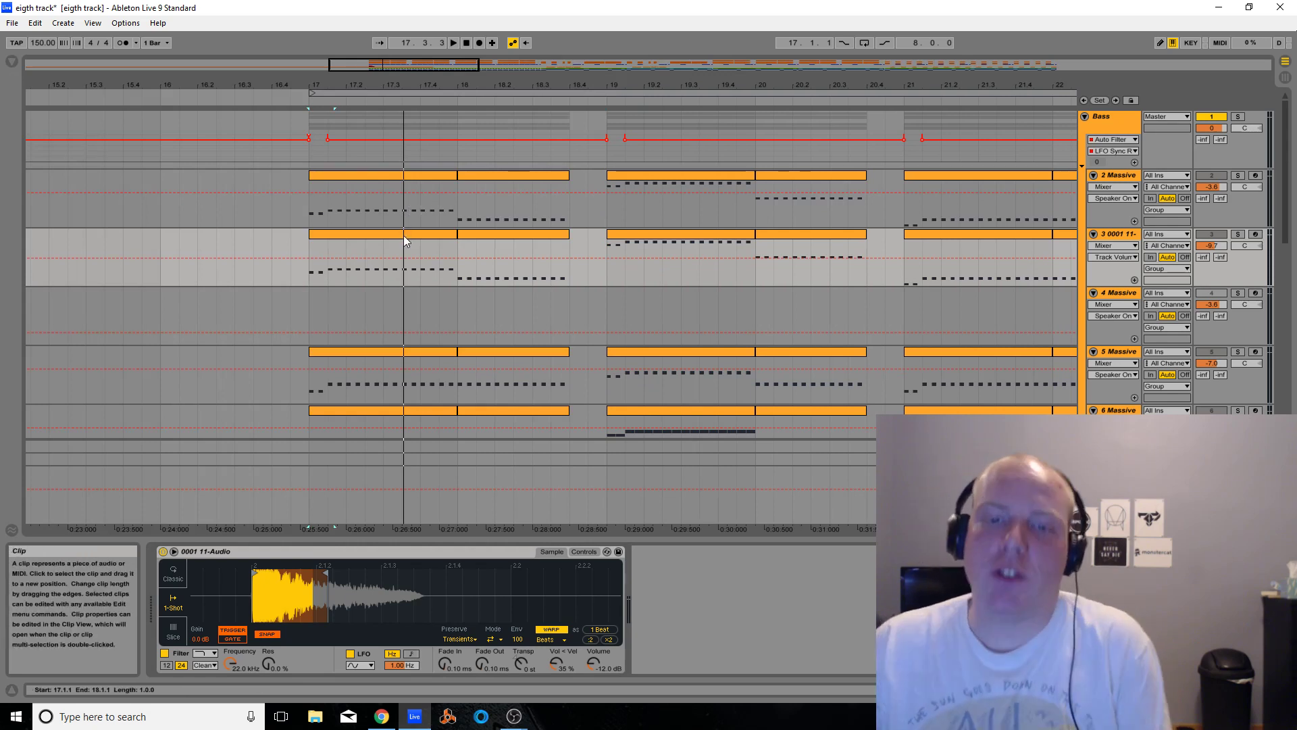
Insert an empty MIDI clip just before track 5's first clip, then delete it
{"action": "scroll", "coordinate": [399, 237], "scroll_direction": "down", "scroll_amount": 3}
{"action": "left_click", "coordinate": [372, 269]}
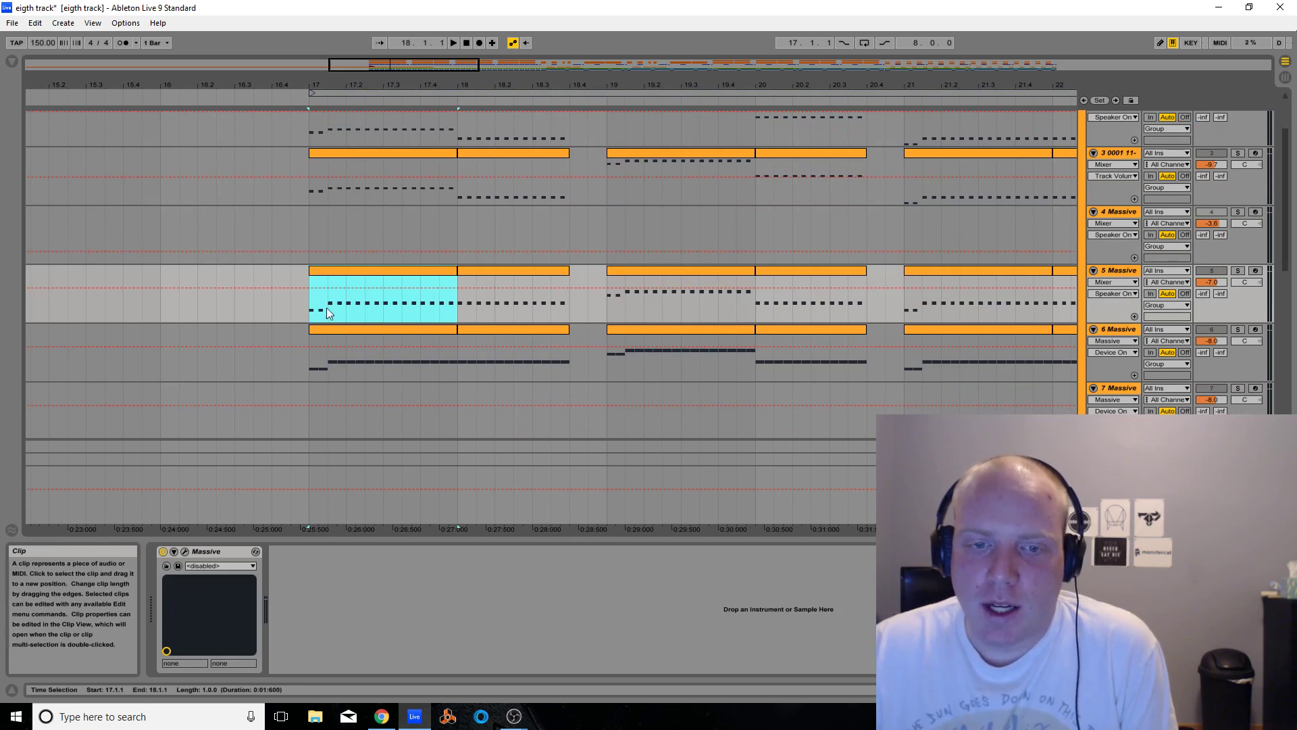
{"action": "left_click_drag", "start_coordinate": [217, 282], "coordinate": [234, 282]}
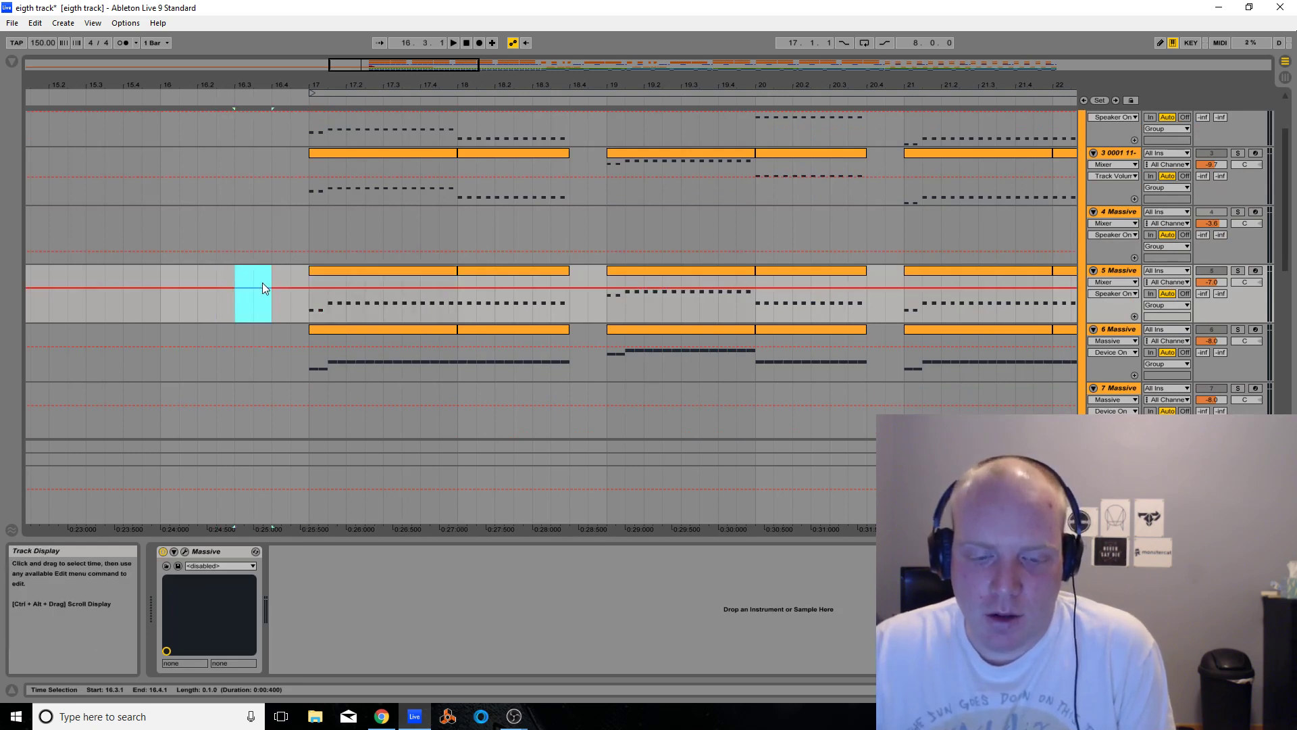
{"action": "key", "text": "ctrl+shift+m"}
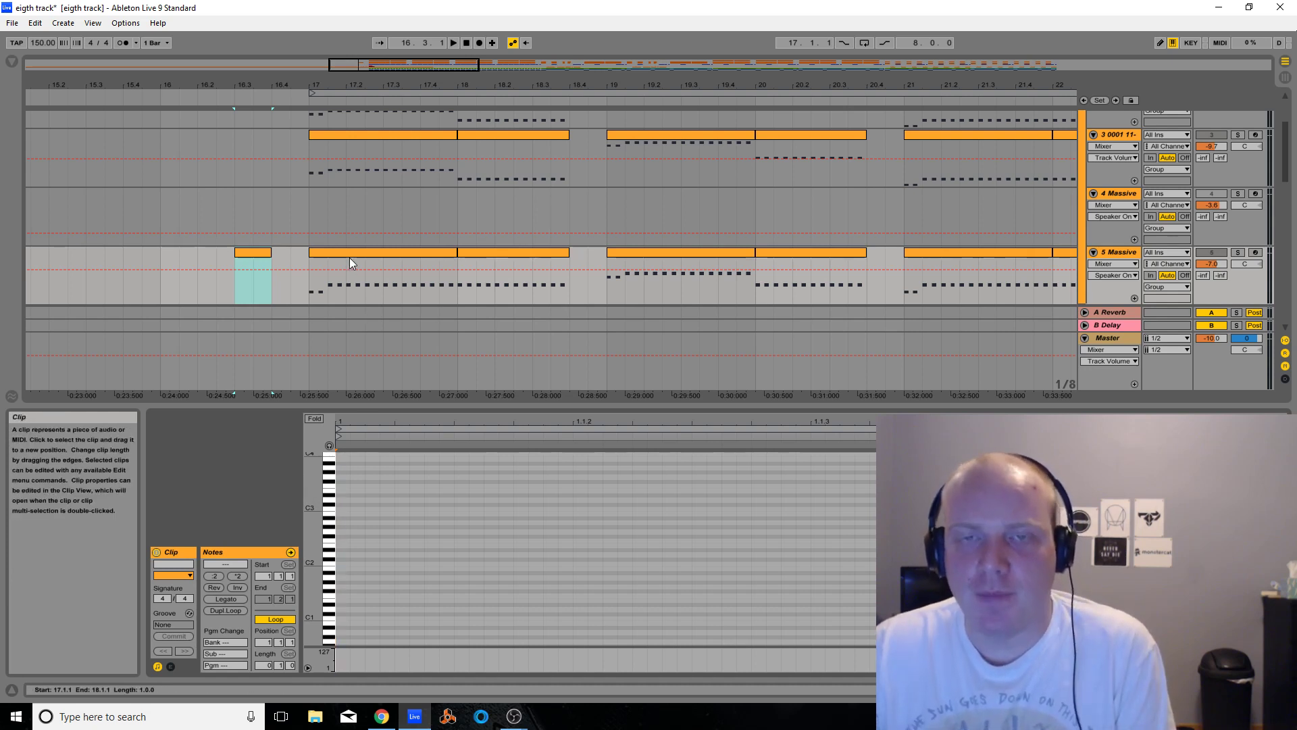
{"action": "key", "text": "Delete"}
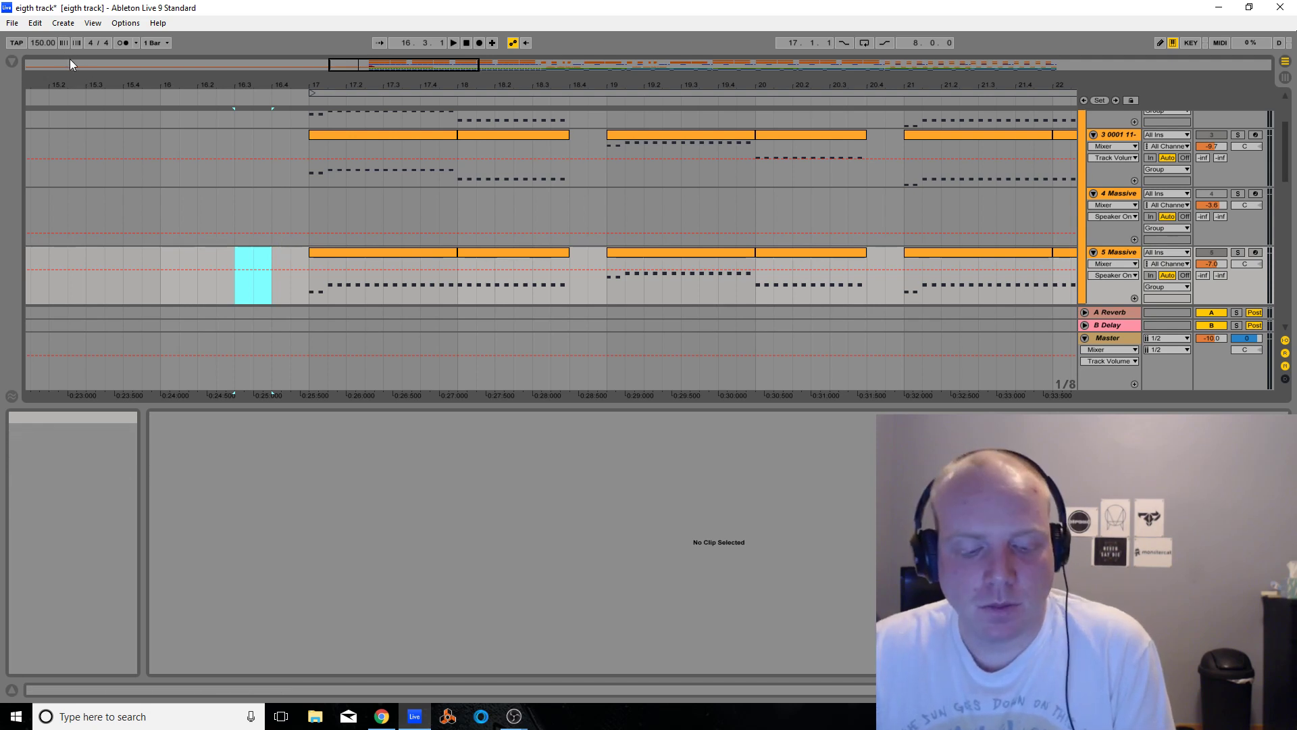
Save the project, clear track 5's time selection and minimize the Live window
{"action": "key", "text": "ctrl+s"}
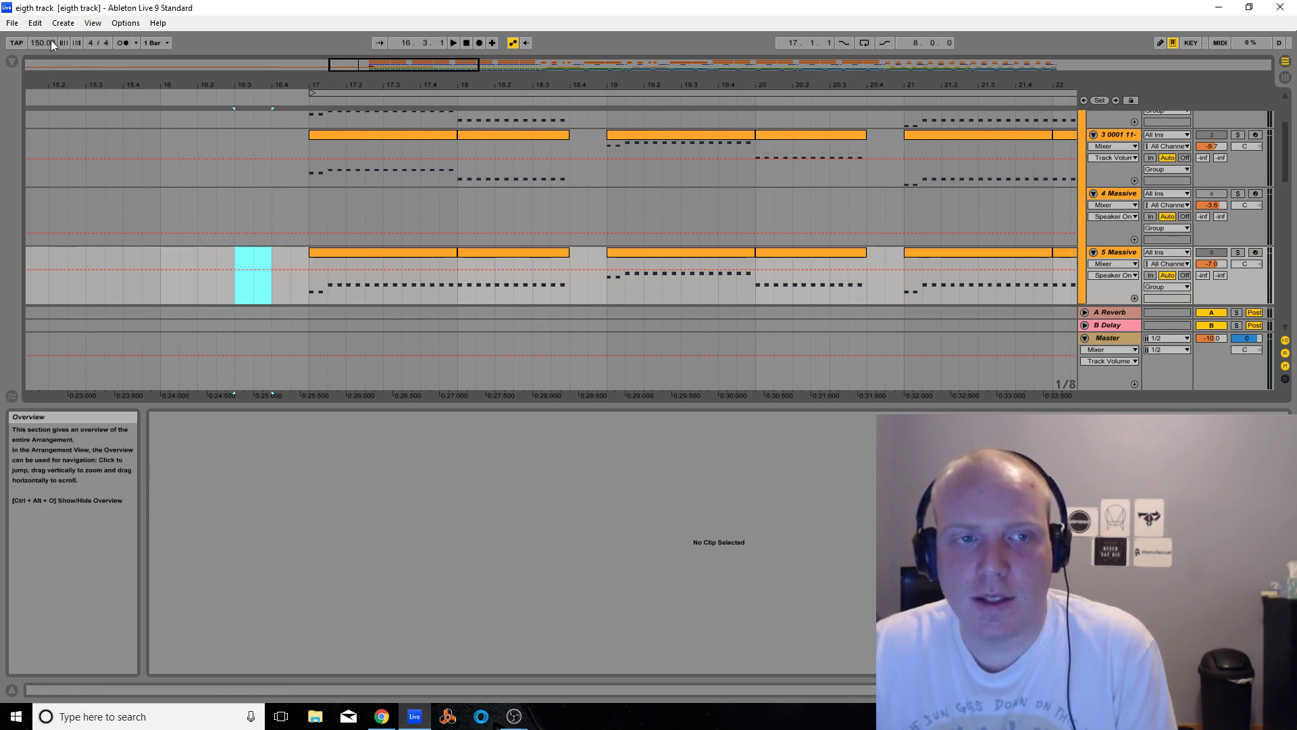
{"action": "left_click_drag", "start_coordinate": [312, 405], "coordinate": [312, 393]}
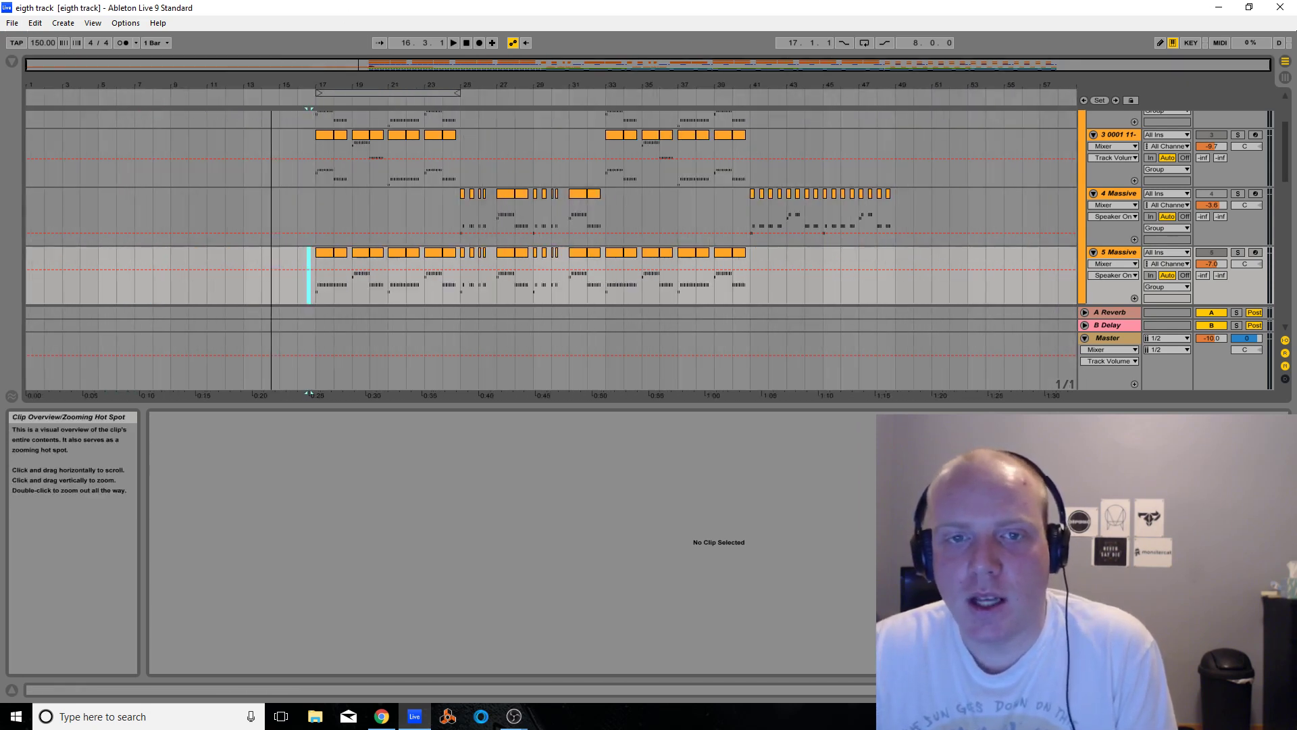
{"action": "left_click_drag", "start_coordinate": [371, 59], "coordinate": [371, 63]}
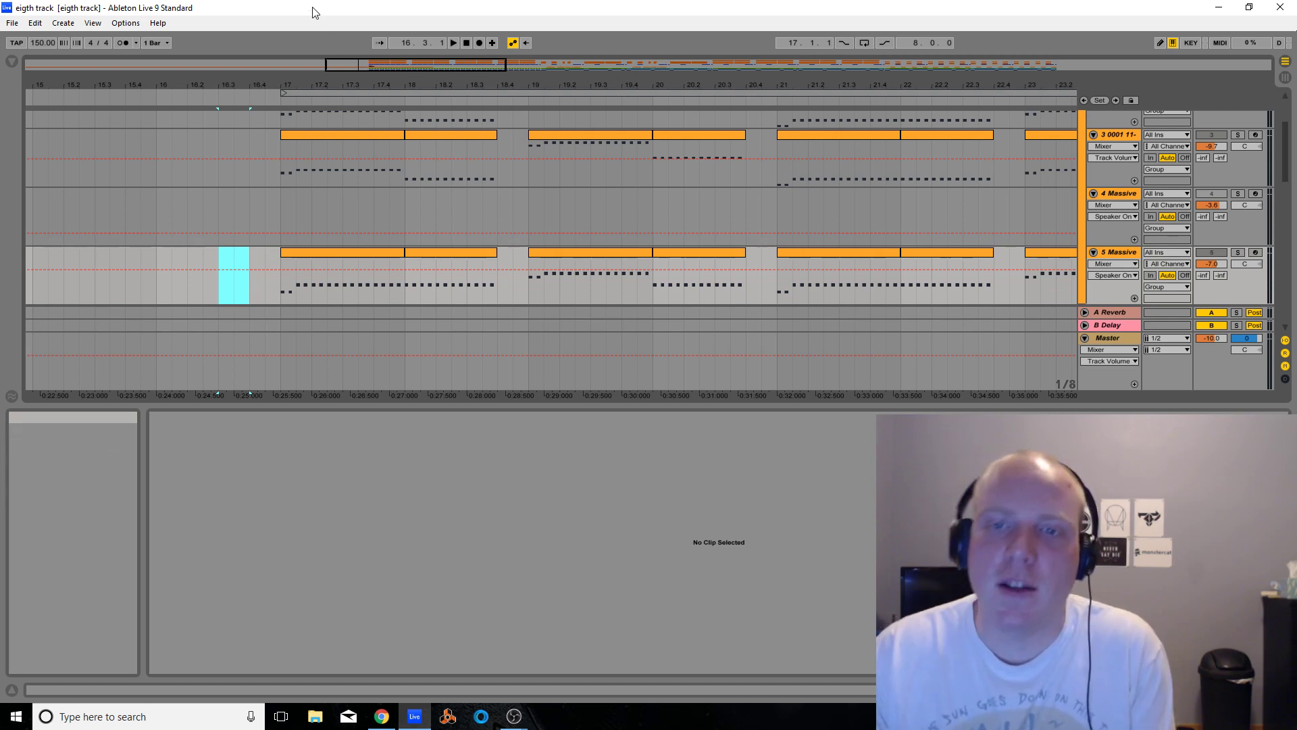
{"action": "left_click", "coordinate": [309, 216]}
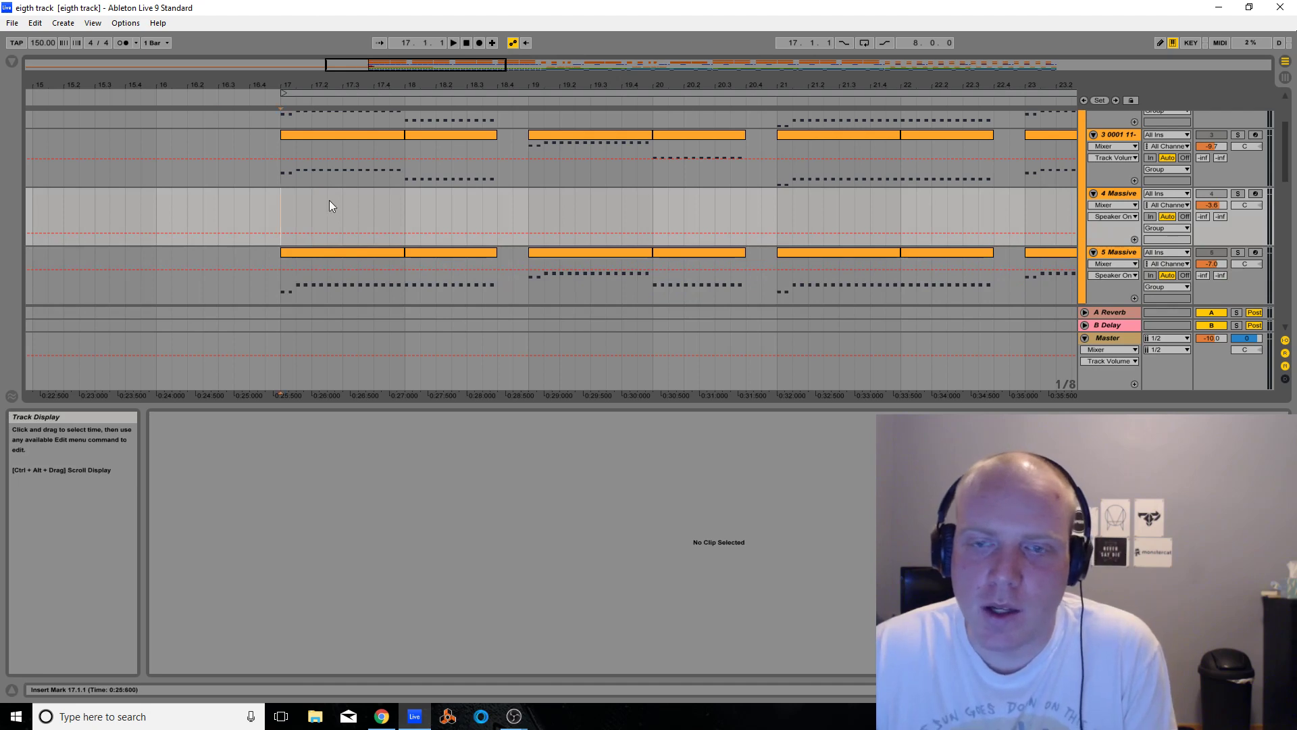
{"action": "left_click", "coordinate": [1221, 7]}
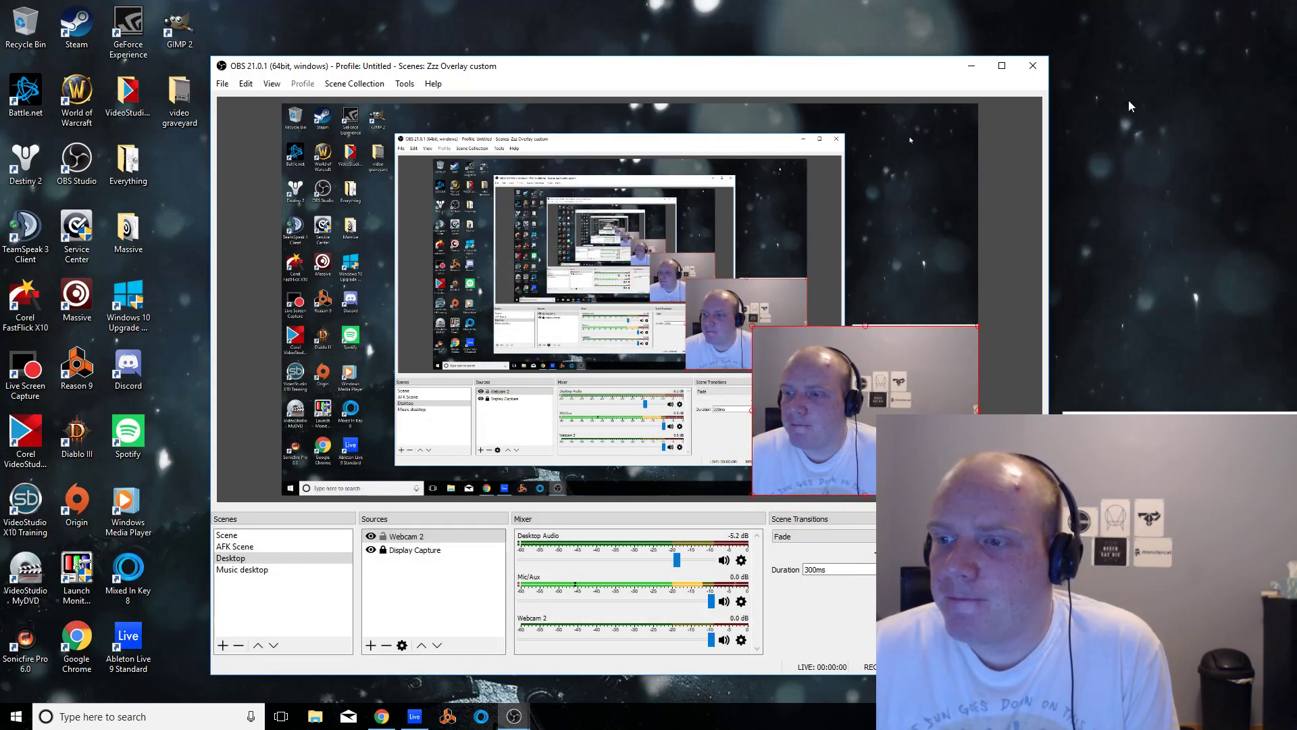